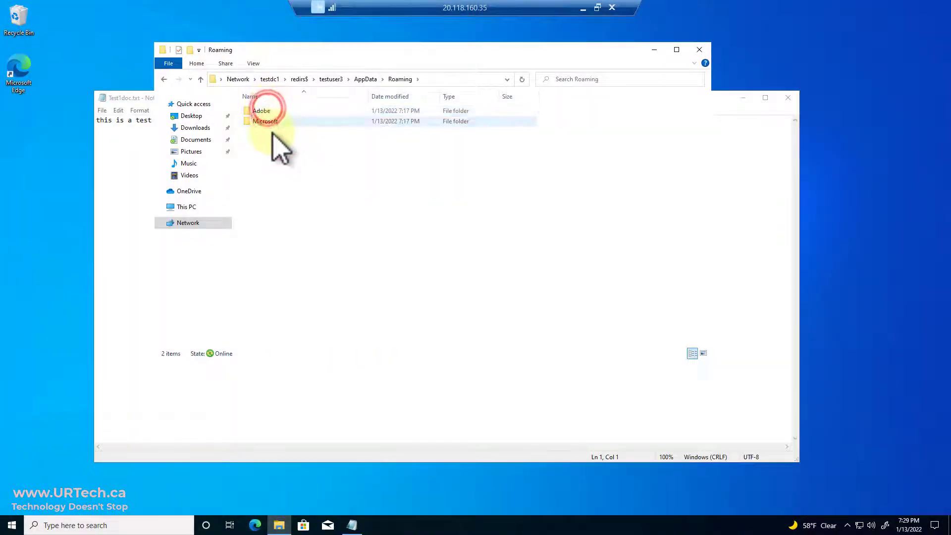
# Go up to AppData and open the Roaming folder on the share
pyautogui.click(365, 79)
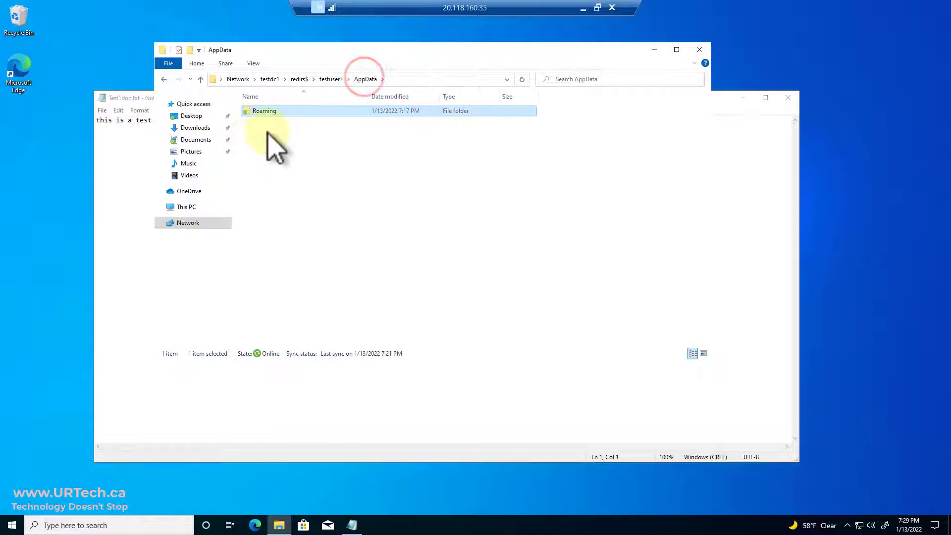
pyautogui.rightClick(268, 145)
pyautogui.click(274, 109)
pyautogui.doubleClick(273, 110)
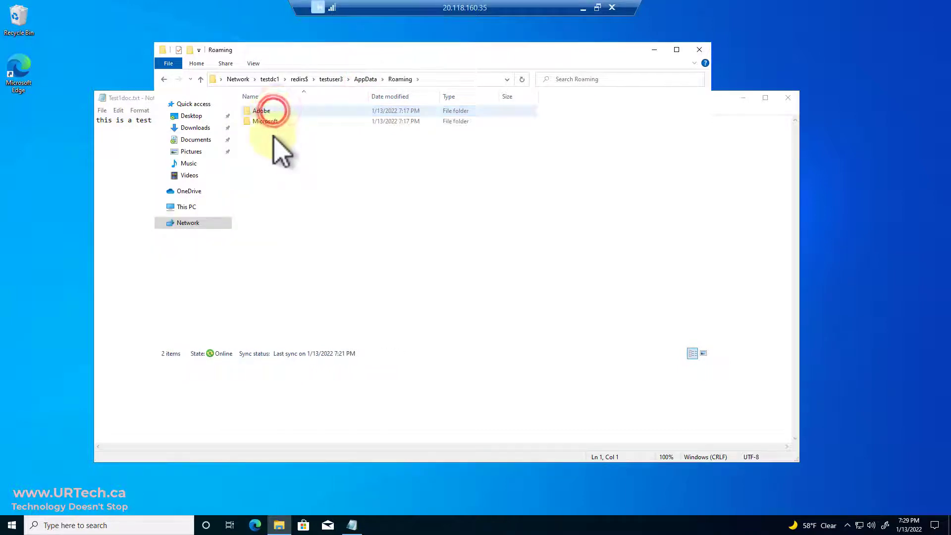
# Create a new folder named 'Test Folder 729pm' inside Roaming
pyautogui.rightClick(273, 141)
pyautogui.click(220, 243)
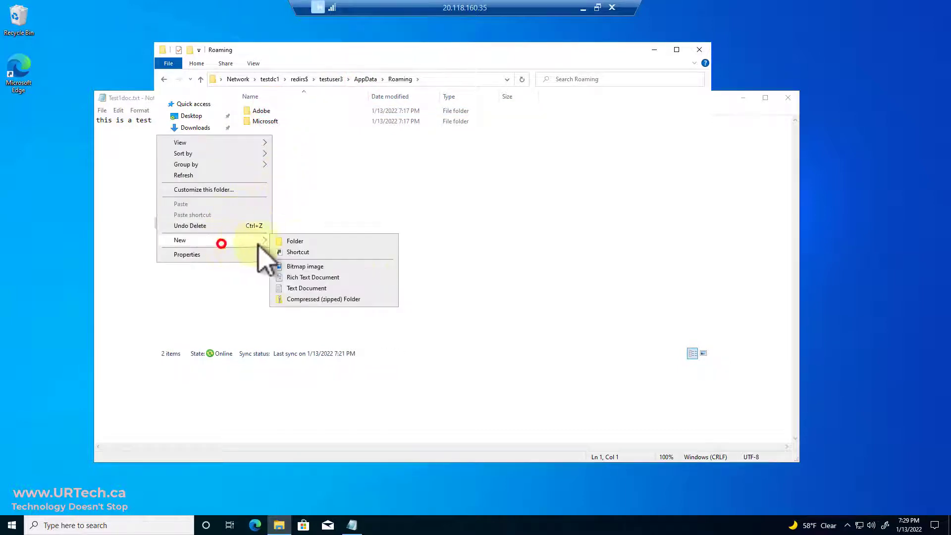
pyautogui.click(296, 242)
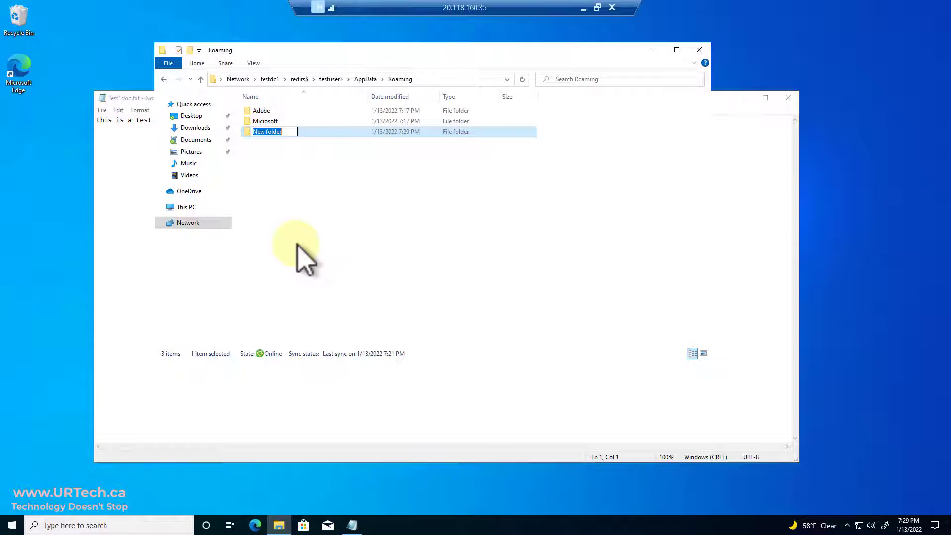
pyautogui.write('Test Folder 7:29pm')
pyautogui.press('Return')
# Create a text document named Test.txt inside Test Folder 729pm
pyautogui.doubleClick(288, 132)
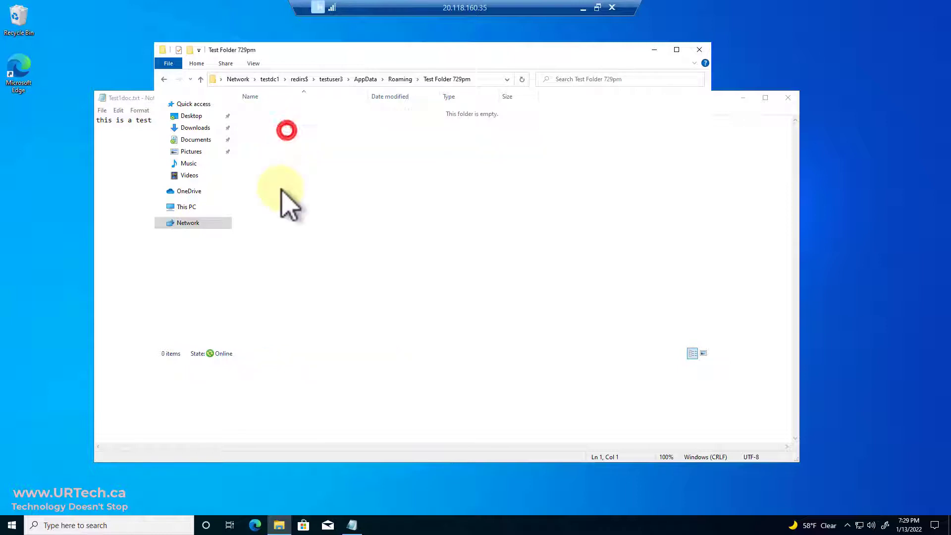
pyautogui.rightClick(276, 133)
pyautogui.click(246, 237)
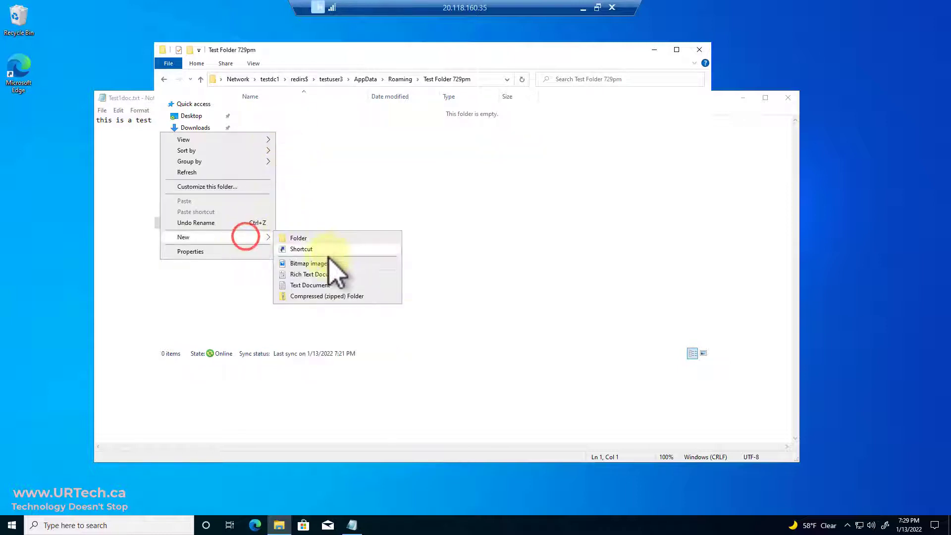
pyautogui.click(327, 287)
pyautogui.write('Test.txt')
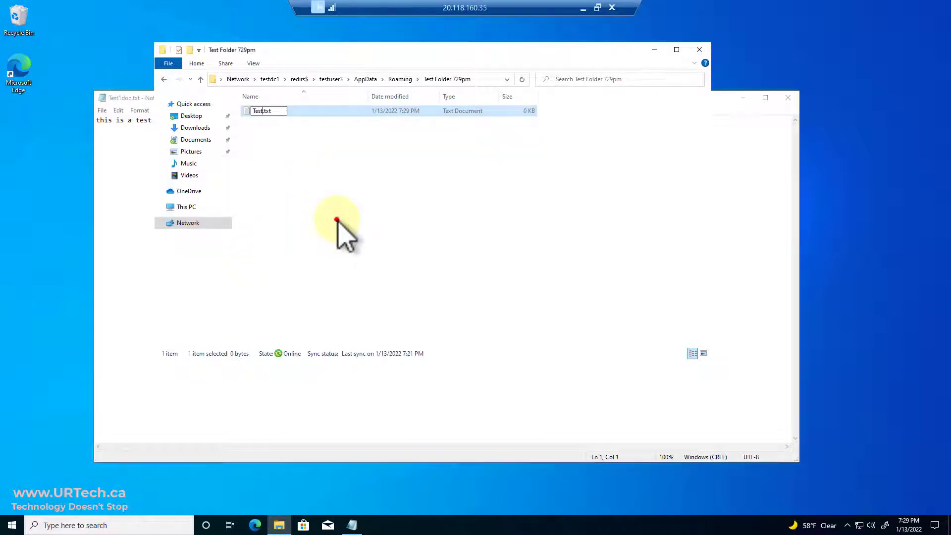
pyautogui.click(336, 220)
# Write 'This is a test from 7:29pm' in Test.txt, save it, and close File Explorer
pyautogui.doubleClick(267, 110)
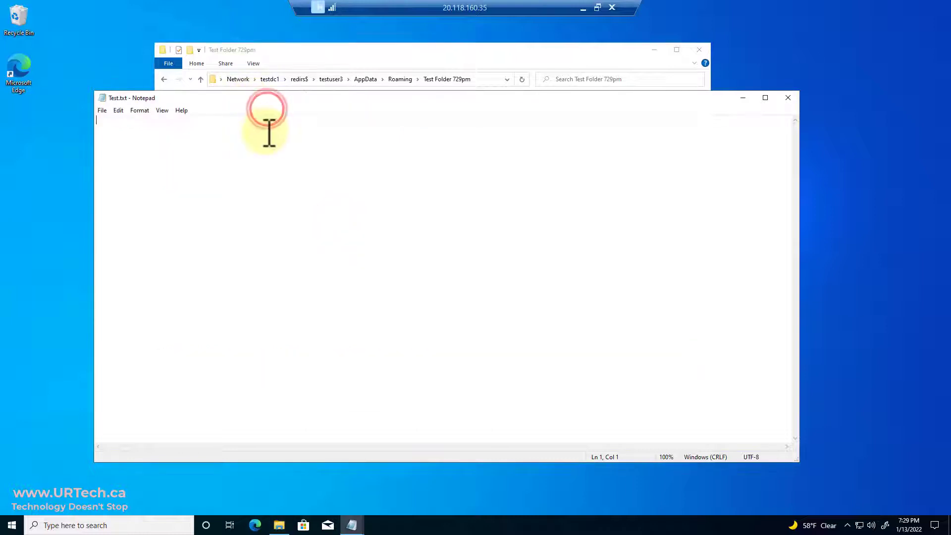
pyautogui.write('This is a te')
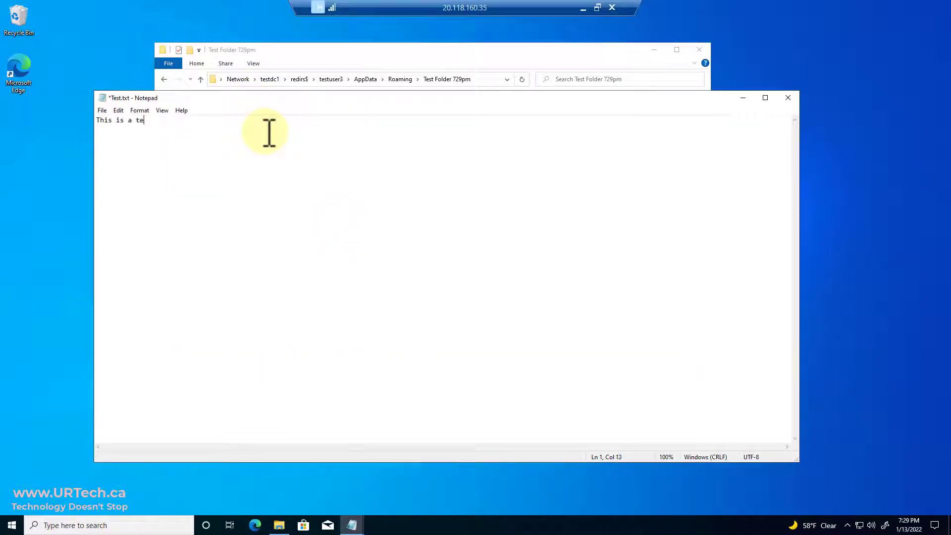
pyautogui.write('st from 7:29pm')
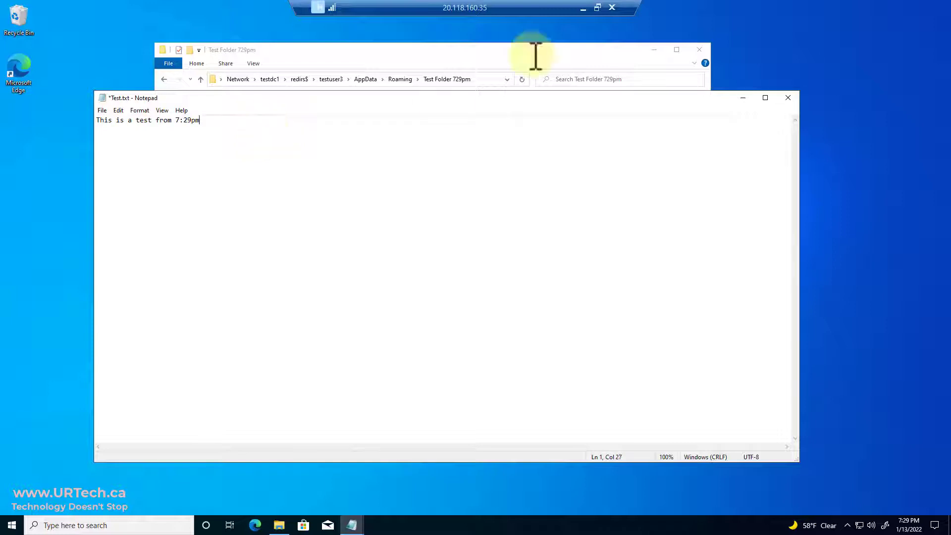
pyautogui.click(788, 98)
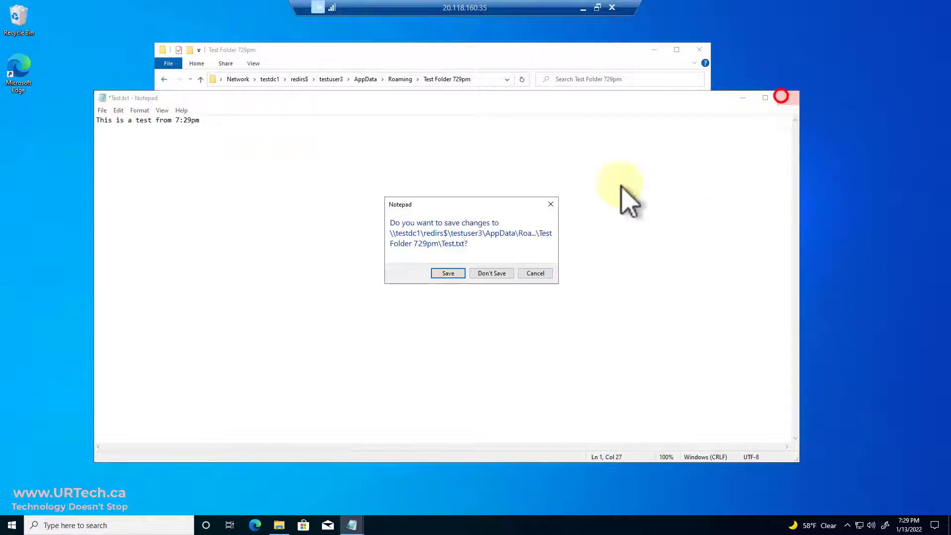
pyautogui.click(455, 270)
pyautogui.click(437, 235)
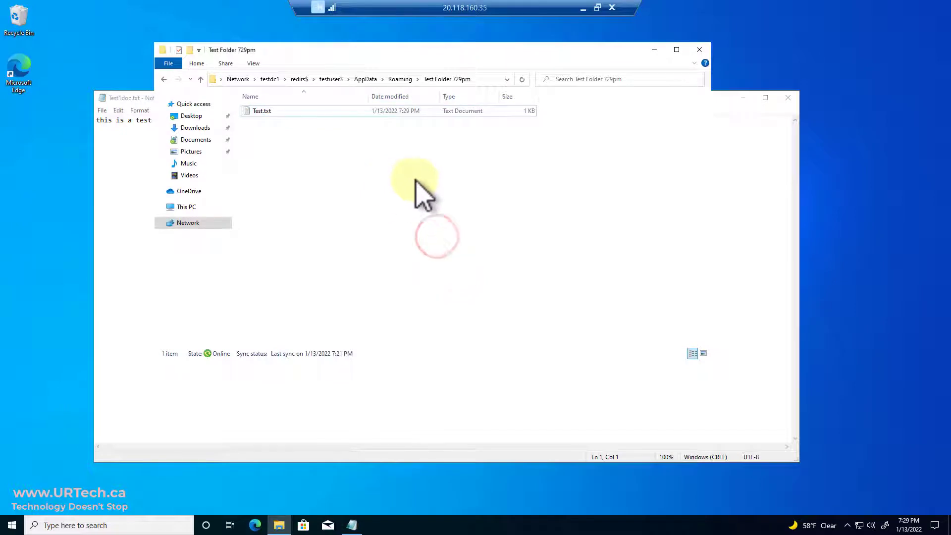
pyautogui.click(698, 50)
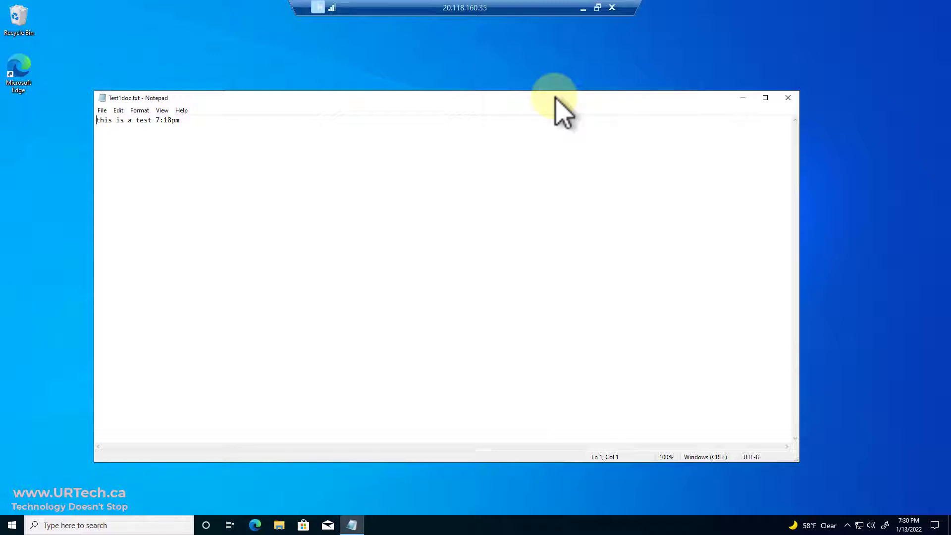
# Close the Notepad window holding Test1doc.txt
pyautogui.click(787, 98)
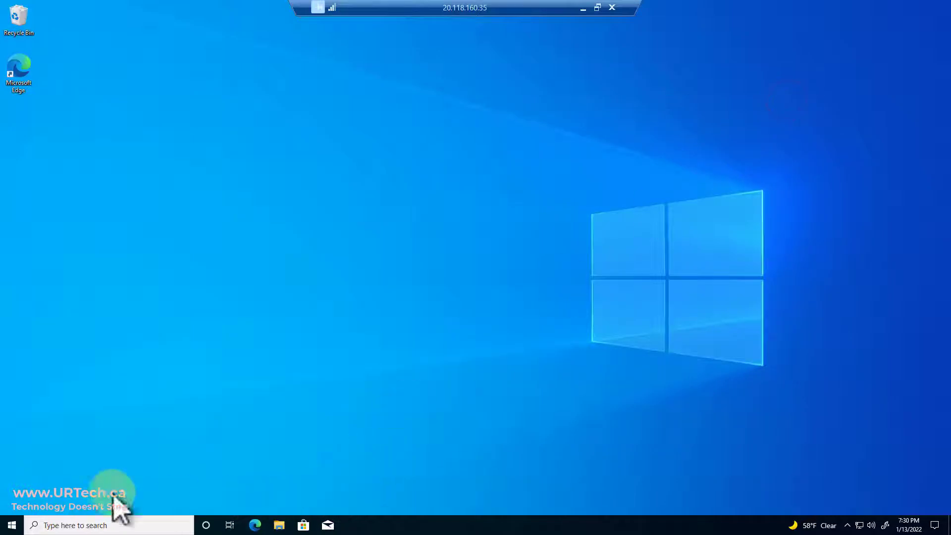
# Switch to the domain controller session and show FolderRedirects in Group Policy Management
pyautogui.click(583, 8)
pyautogui.click(275, 525)
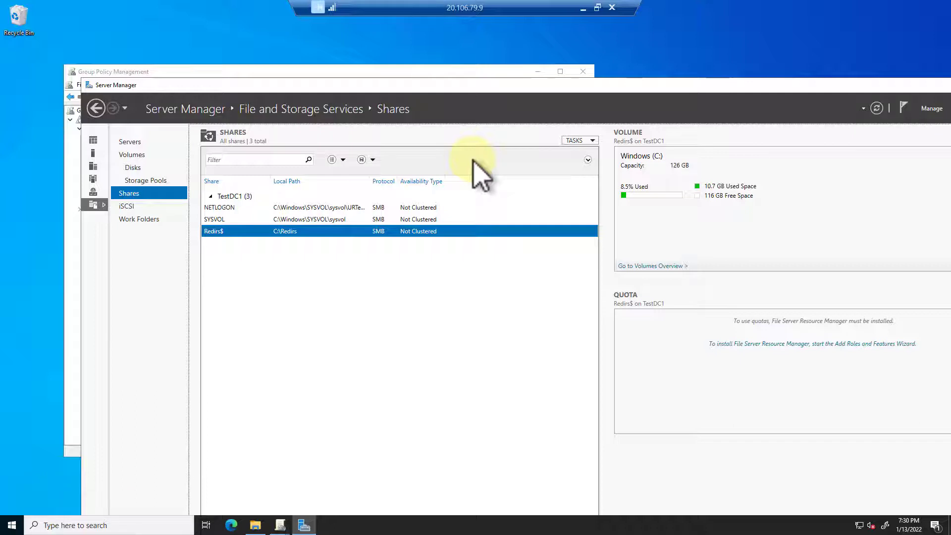
pyautogui.click(452, 72)
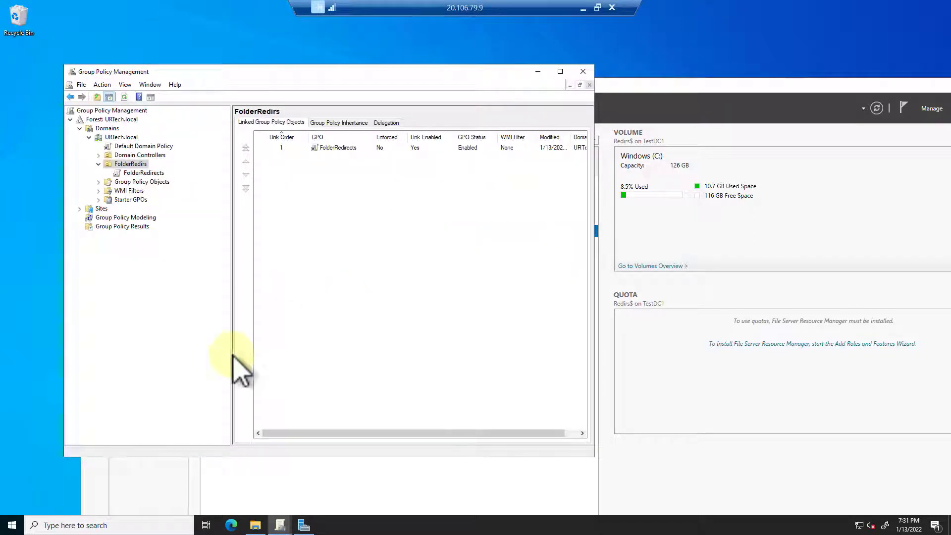
pyautogui.click(11, 527)
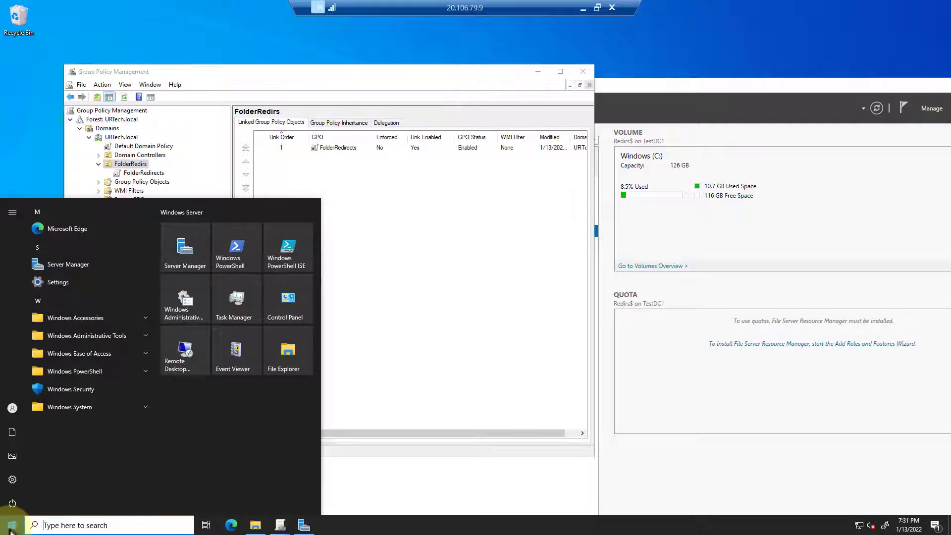
# Launch Active Directory Users and Computers and view the FolderRedirs OU under URTech.local
pyautogui.write('ad')
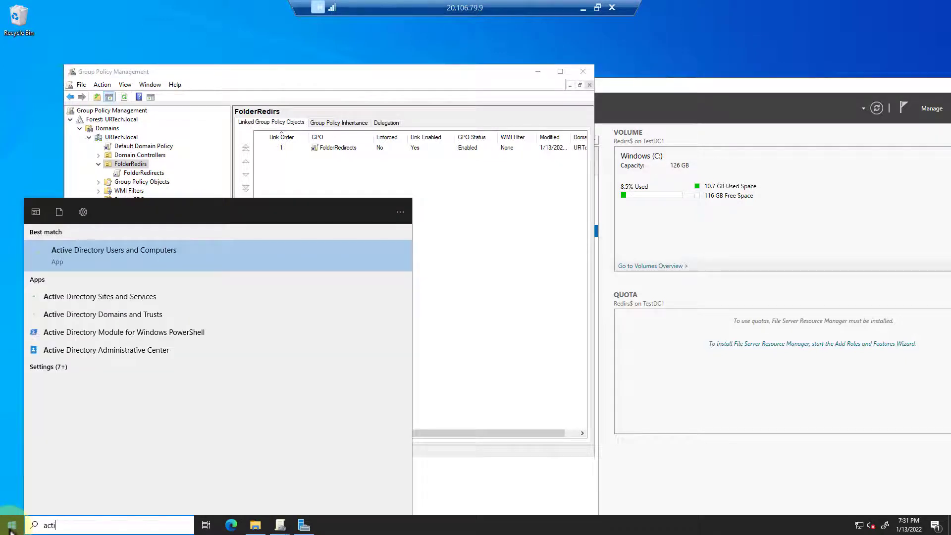
pyautogui.click(31, 527)
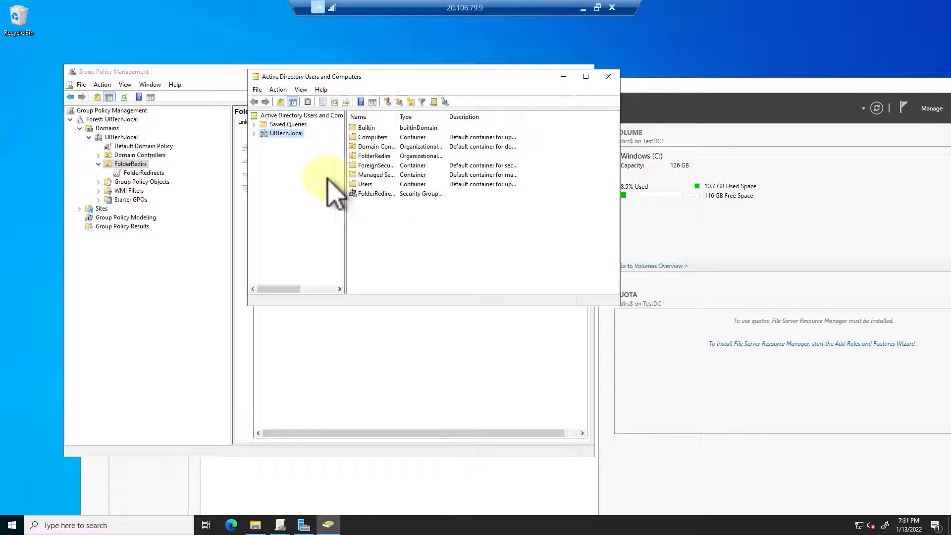
pyautogui.click(257, 135)
pyautogui.click(292, 169)
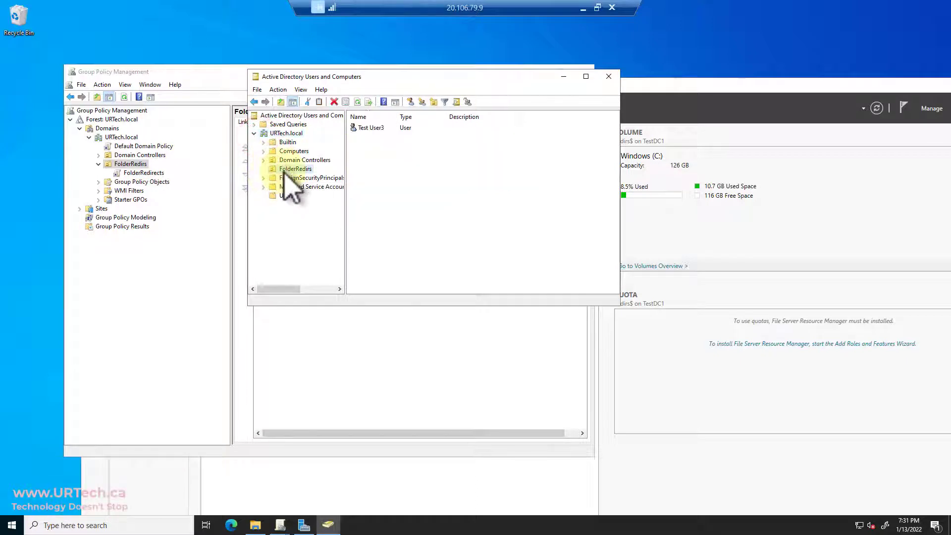
# Move the test user from FolderRedirs into Users, then select the FolderRedirects GPO link
pyautogui.moveTo(375, 128); pyautogui.dragTo(290, 195)
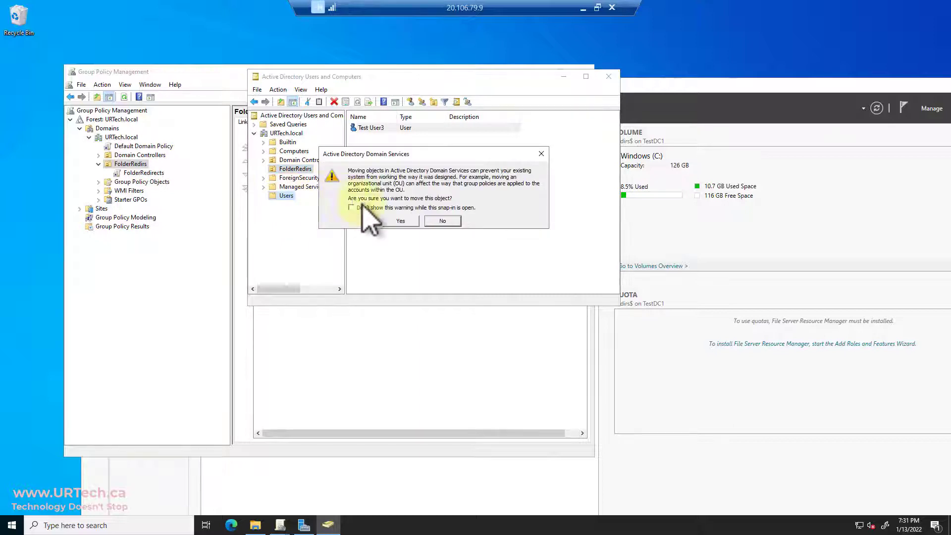
pyautogui.click(394, 220)
pyautogui.click(291, 169)
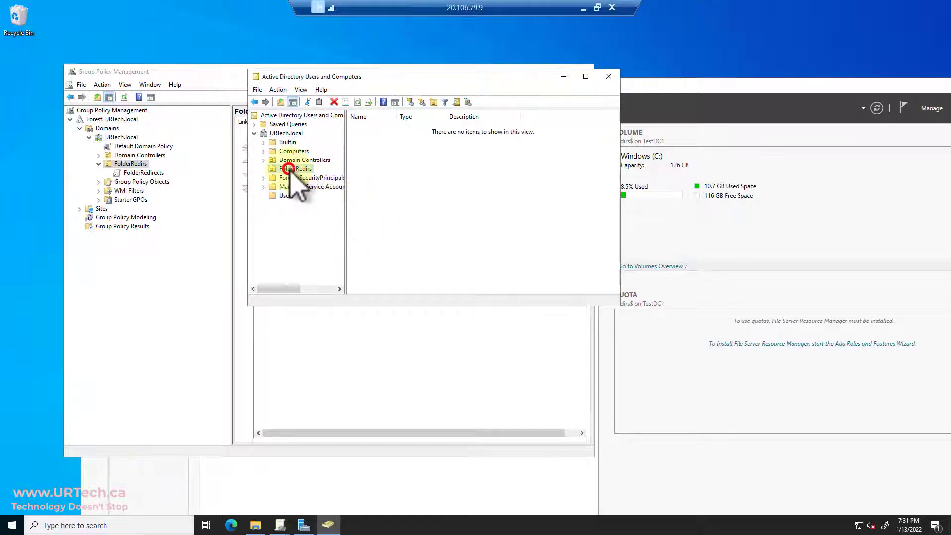
pyautogui.click(381, 167)
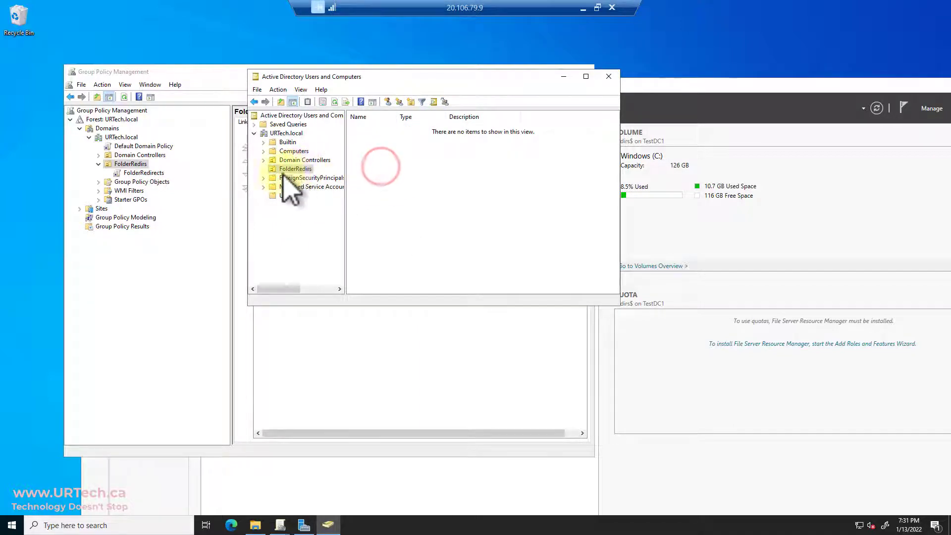
pyautogui.moveTo(366, 77); pyautogui.dragTo(685, 104)
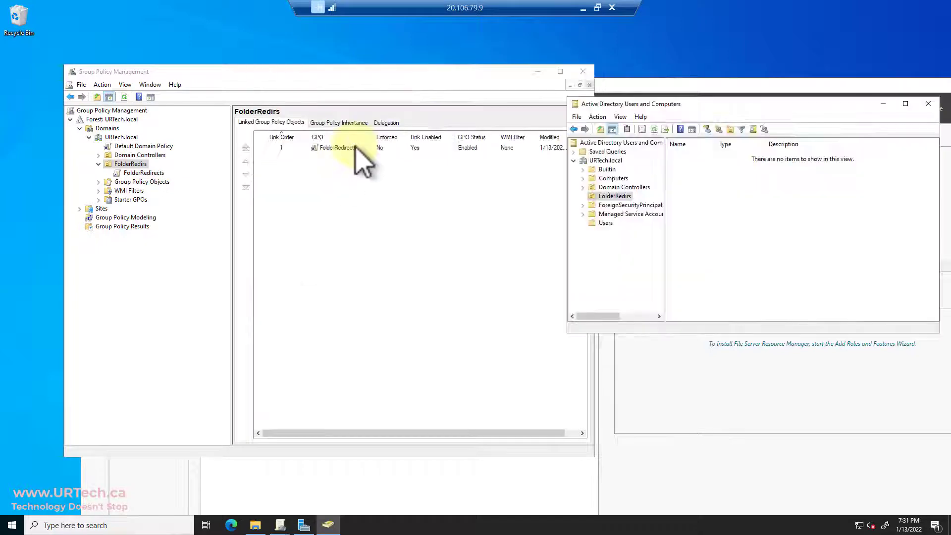
pyautogui.click(342, 147)
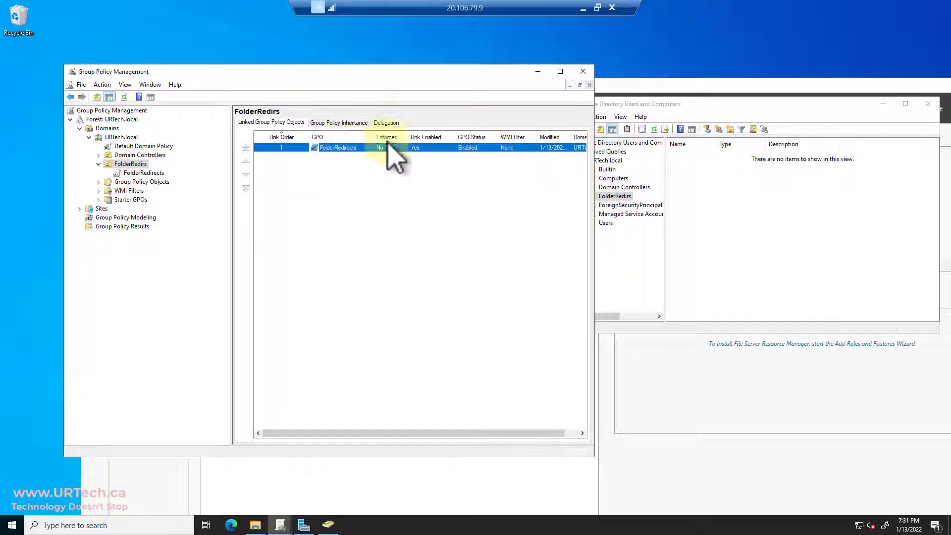
# Return to the Windows 10 session and launch PowerShell as administrator
pyautogui.click(583, 7)
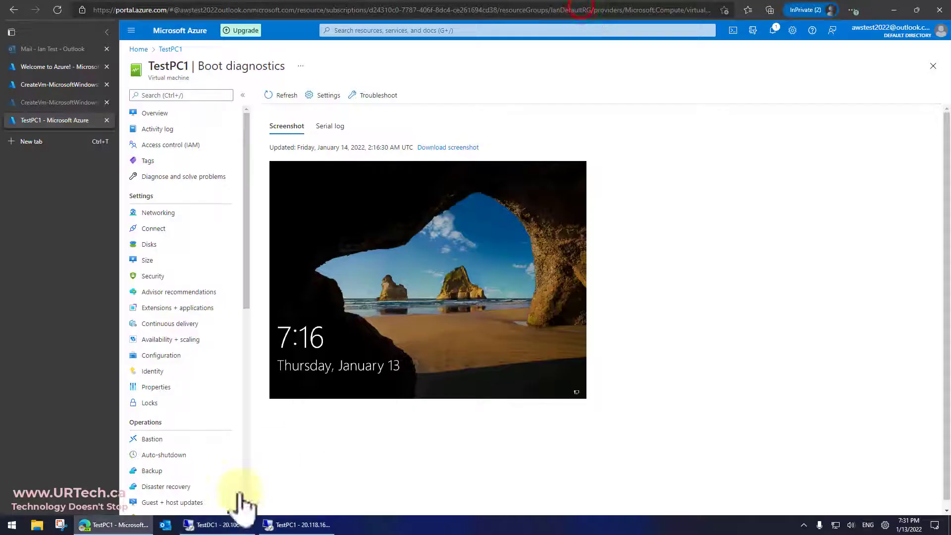
pyautogui.click(285, 526)
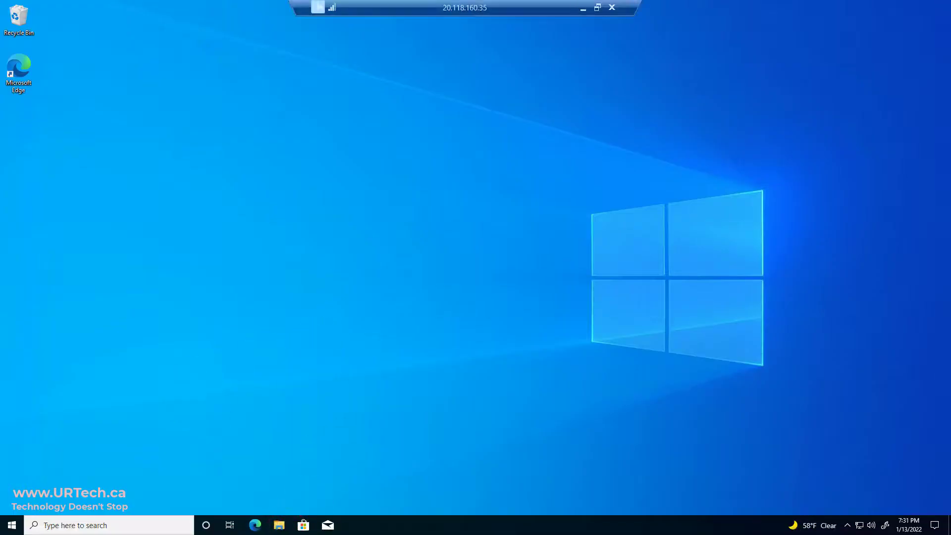
pyautogui.rightClick(12, 526)
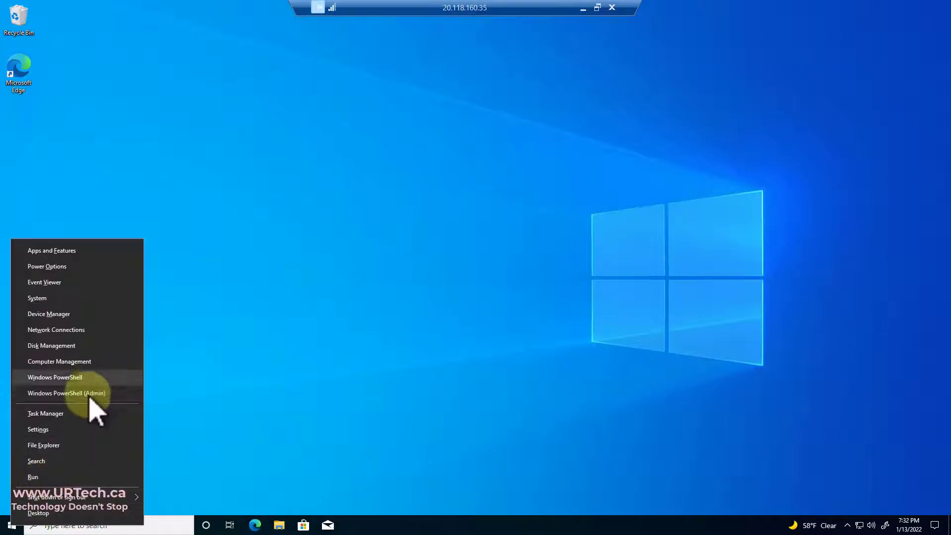
pyautogui.click(87, 394)
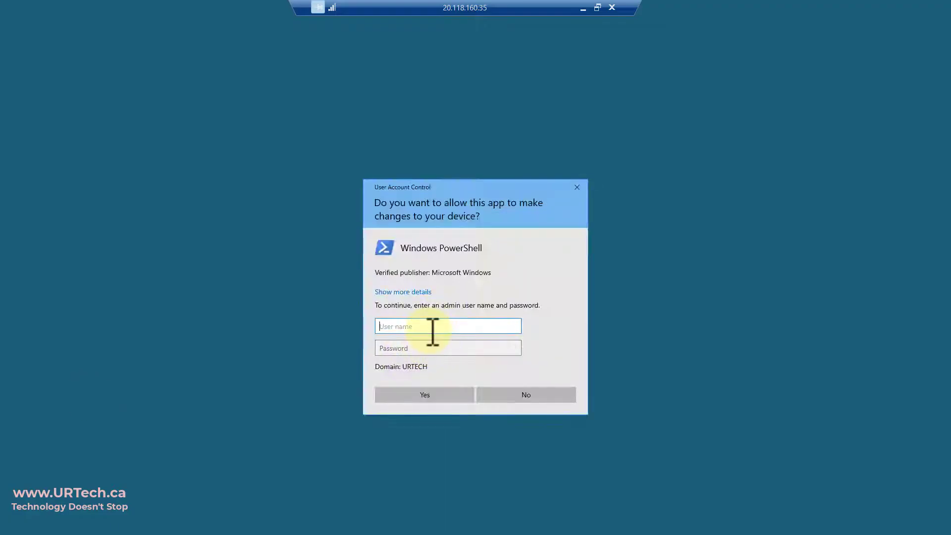
# Enter the admin username and password to approve the elevation
pyautogui.write('testuser1')
pyautogui.press('Tab')
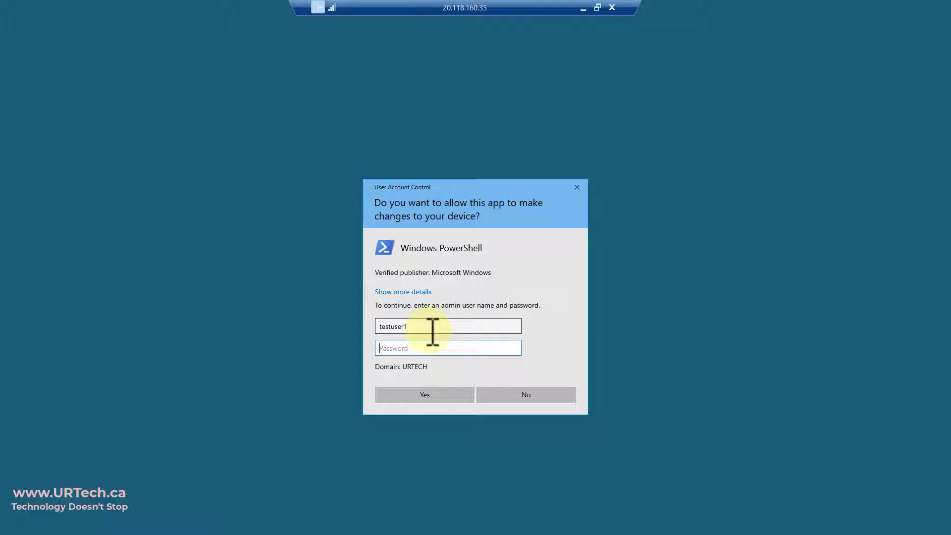
pyautogui.write('************')
pyautogui.press('Return')
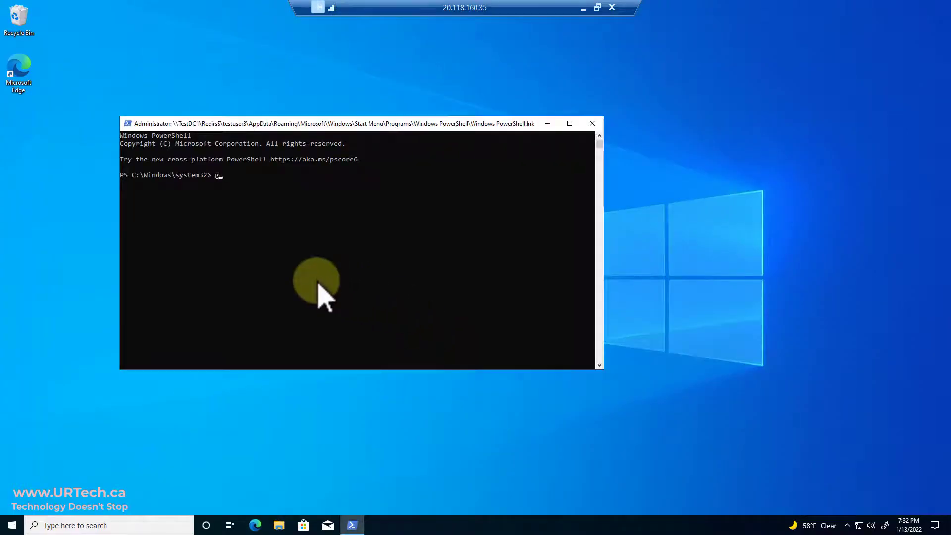
# Run gpupdate /force in the elevated PowerShell window
pyautogui.write('gpupdate /force')
pyautogui.press('Return')
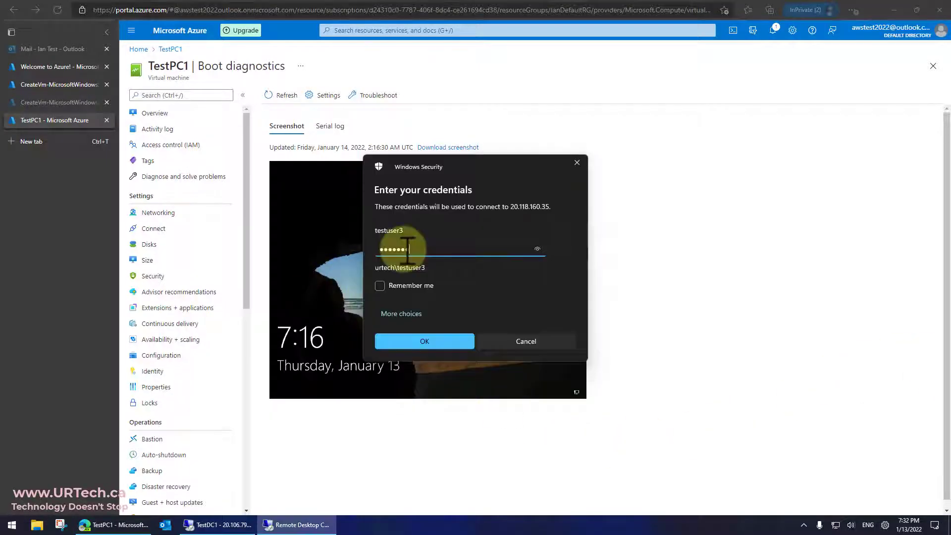
# Enter the account password to reconnect to the Windows 10 client at 20.118.160.35
pyautogui.write('*****')
pyautogui.press('Return')
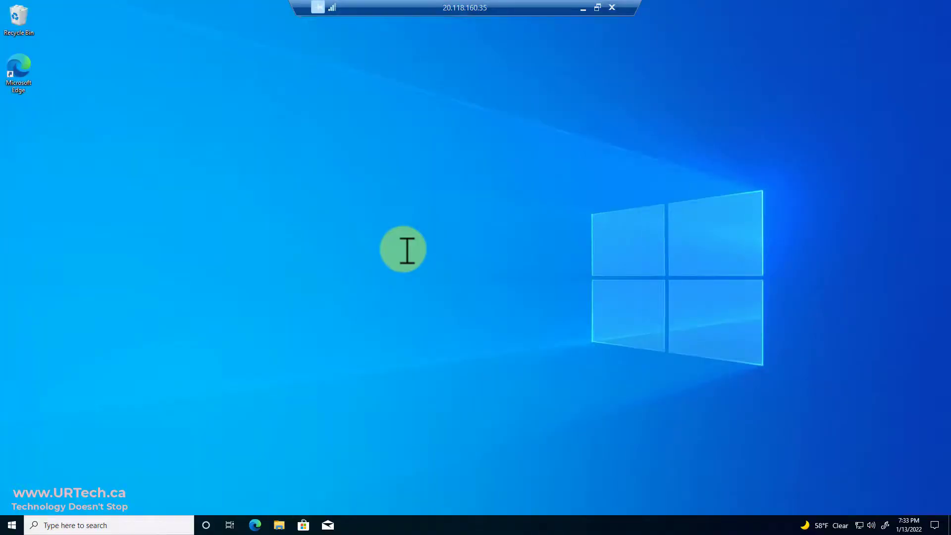
# Open the recent Test1doc.txt, then browse This PC to Documents\test1
pyautogui.click(279, 526)
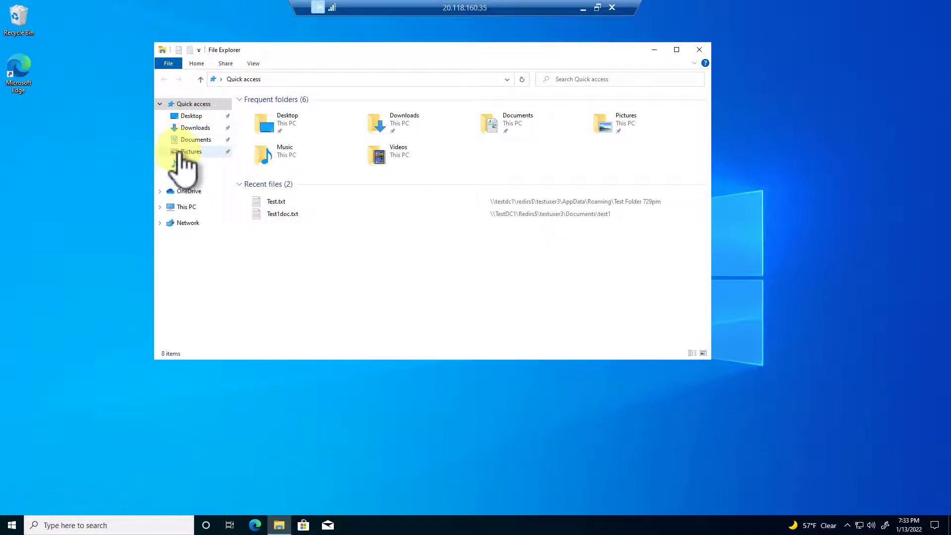
pyautogui.doubleClick(275, 213)
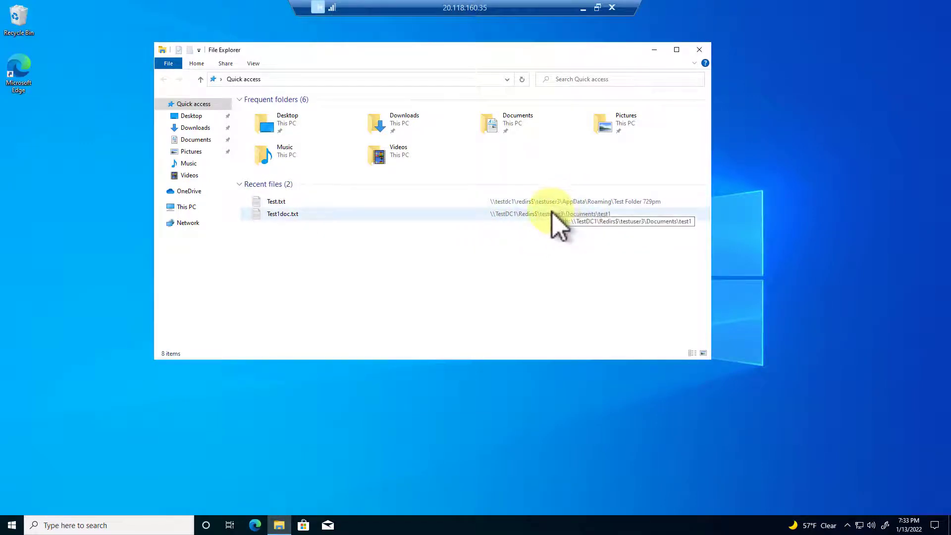
pyautogui.click(193, 208)
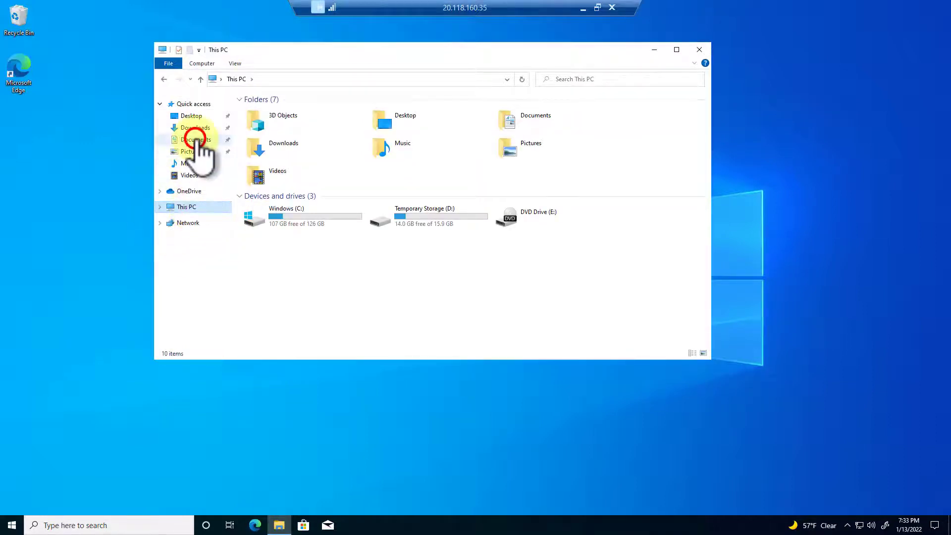
pyautogui.click(196, 139)
pyautogui.doubleClick(261, 111)
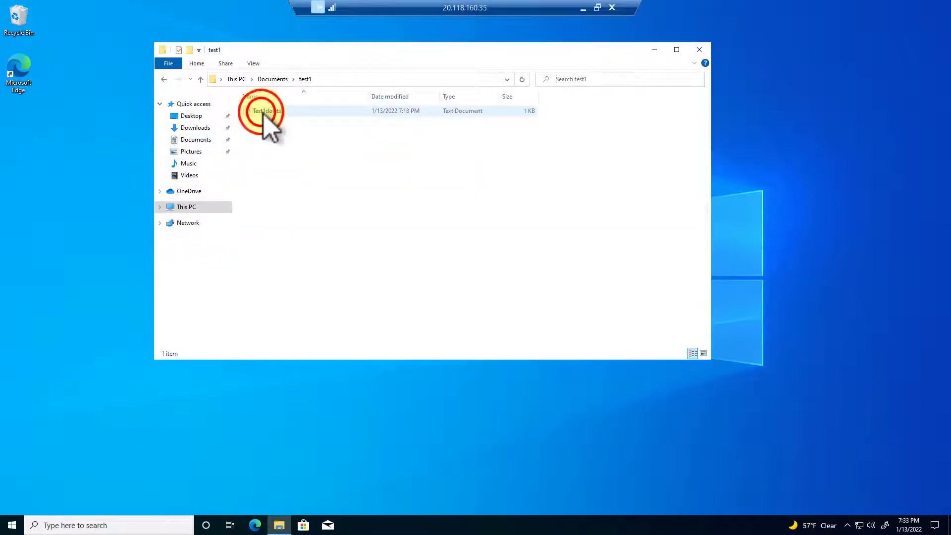
# Check Test1doc.txt's Properties to confirm it is stored locally, then return to This PC
pyautogui.rightClick(262, 112)
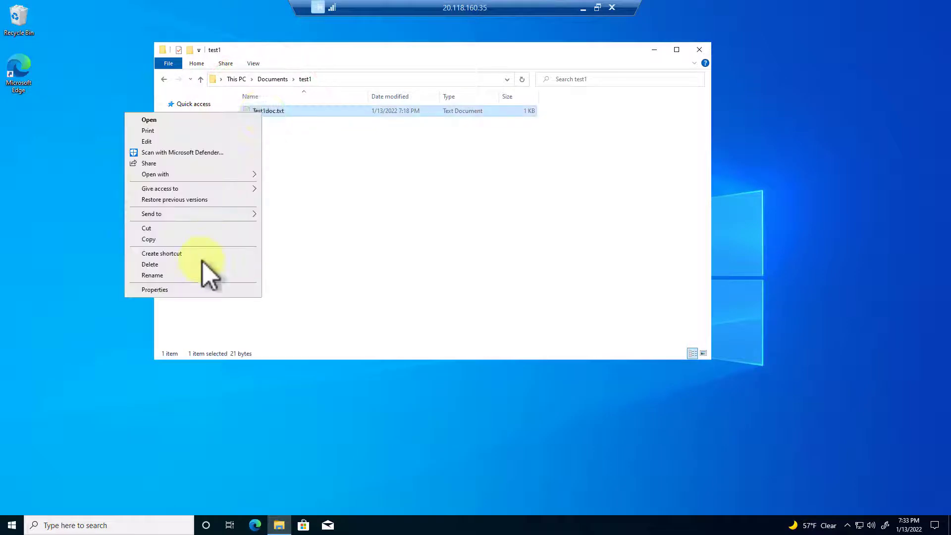
pyautogui.click(185, 289)
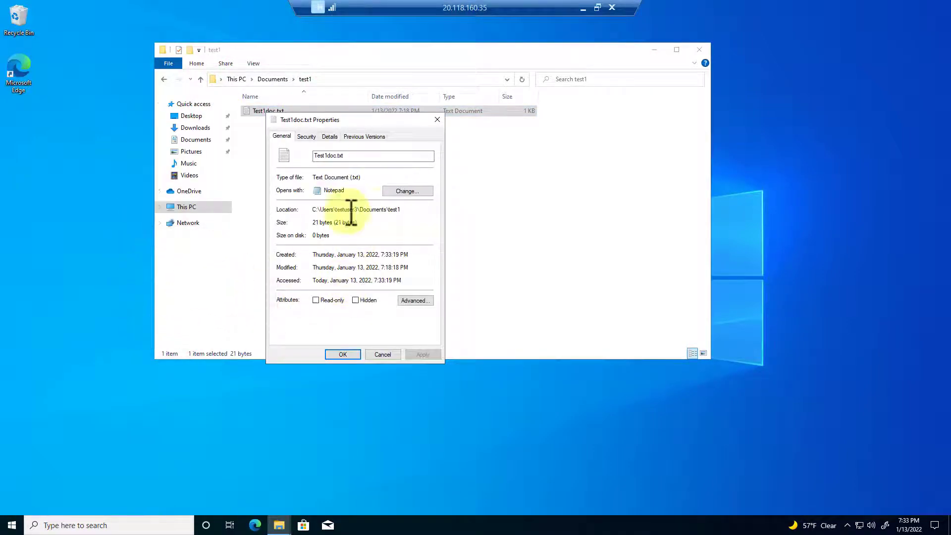
pyautogui.moveTo(351, 213); pyautogui.dragTo(388, 213)
pyautogui.click(381, 354)
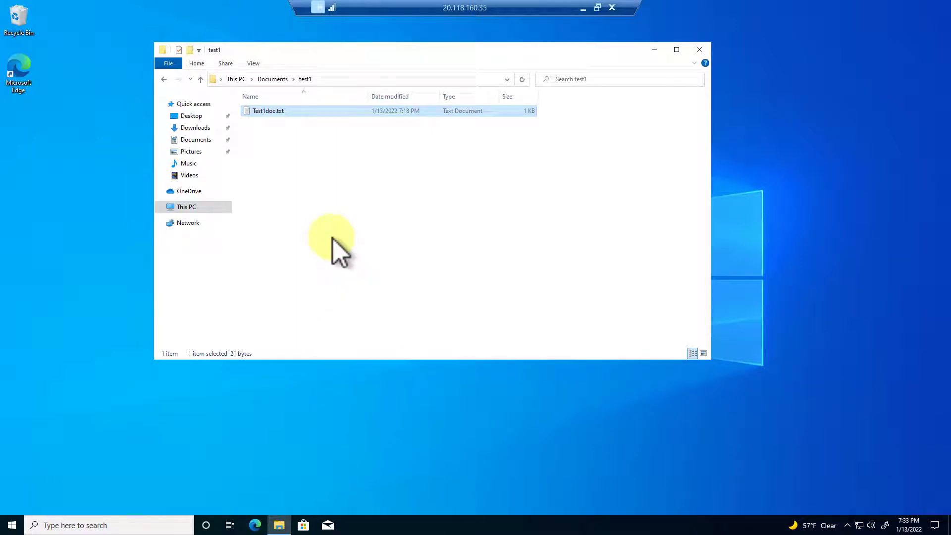
pyautogui.click(188, 207)
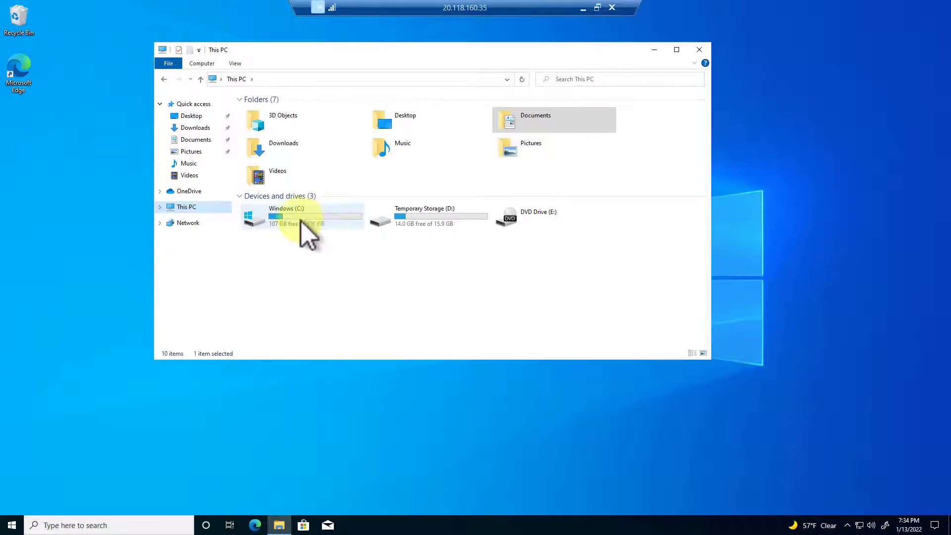
# Open Test.txt from C:\Users\<test user>\AppData\Roaming\Test Folder 729pm to check its contents
pyautogui.doubleClick(297, 217)
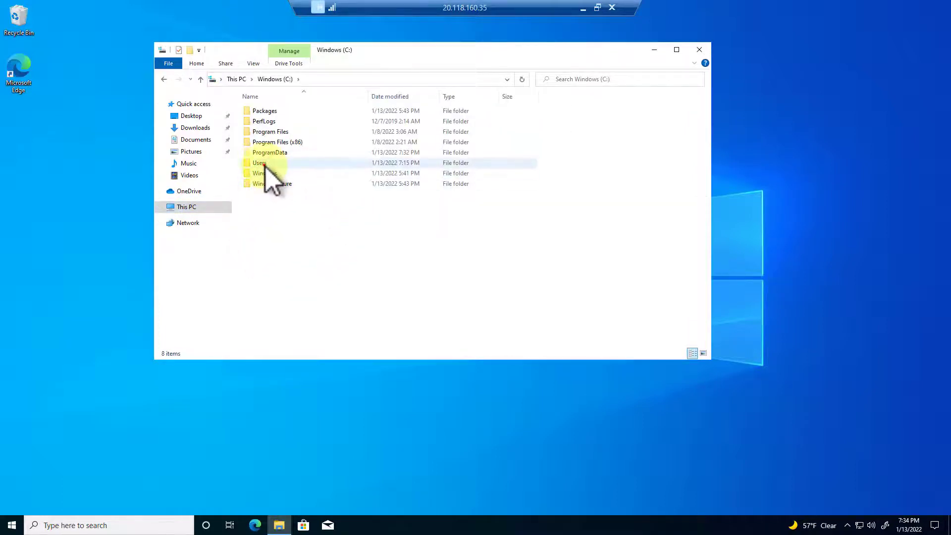
pyautogui.doubleClick(263, 164)
pyautogui.click(267, 135)
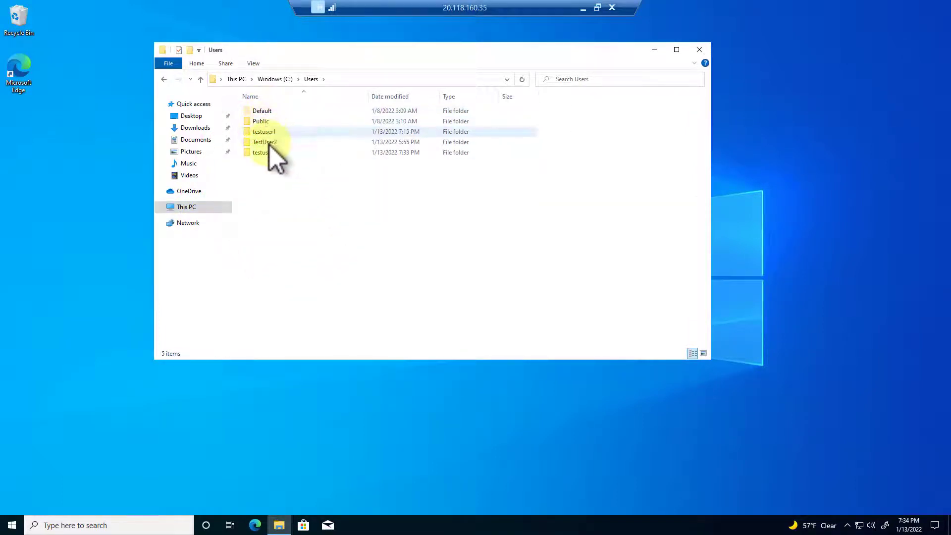
pyautogui.doubleClick(270, 152)
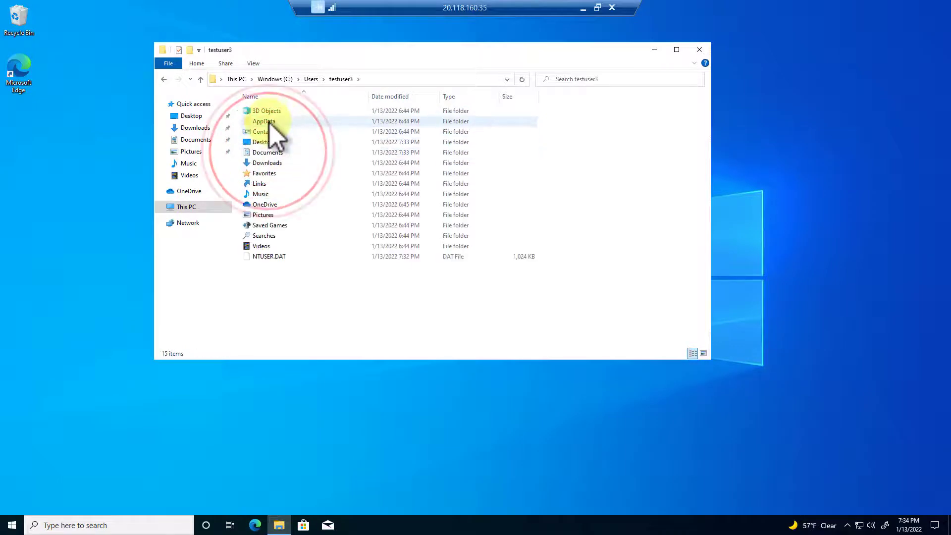
pyautogui.doubleClick(268, 122)
pyautogui.click(269, 133)
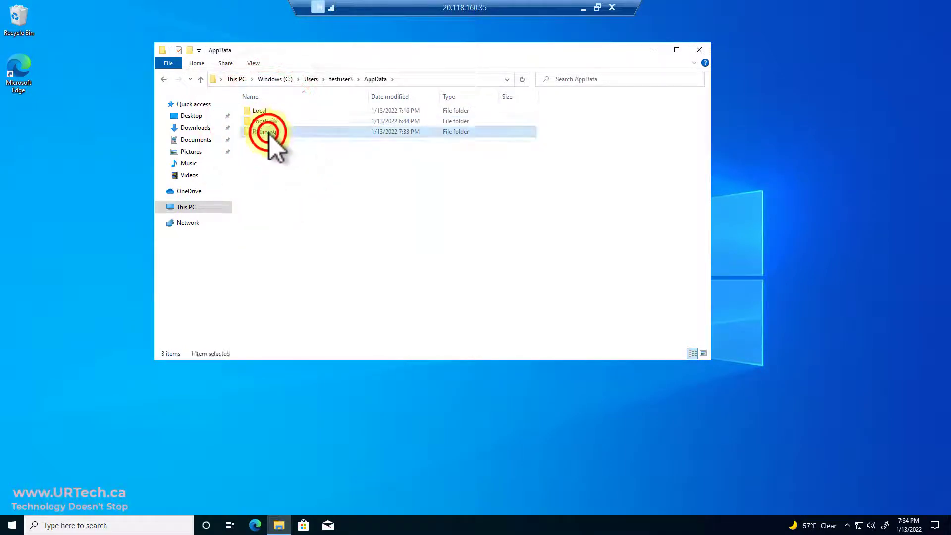
pyautogui.doubleClick(269, 133)
pyautogui.doubleClick(269, 132)
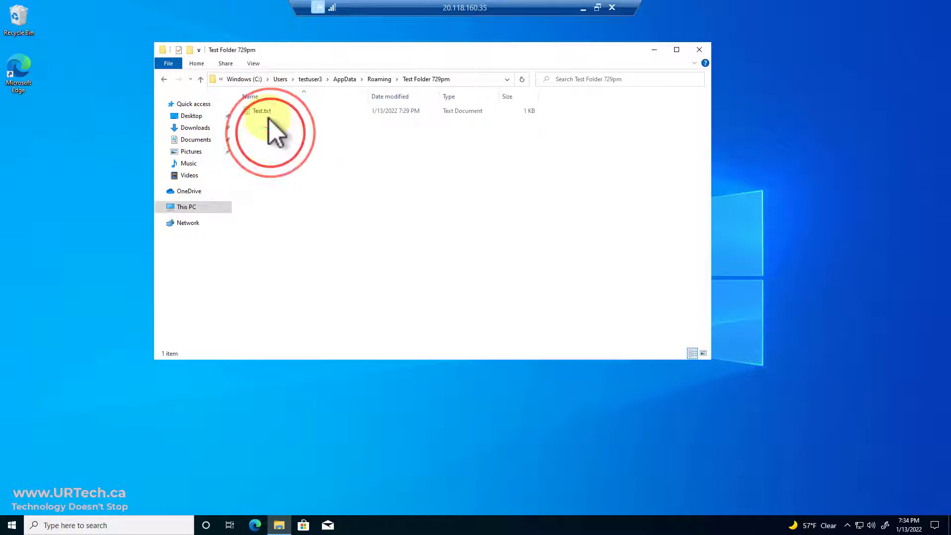
pyautogui.click(265, 111)
pyautogui.doubleClick(265, 111)
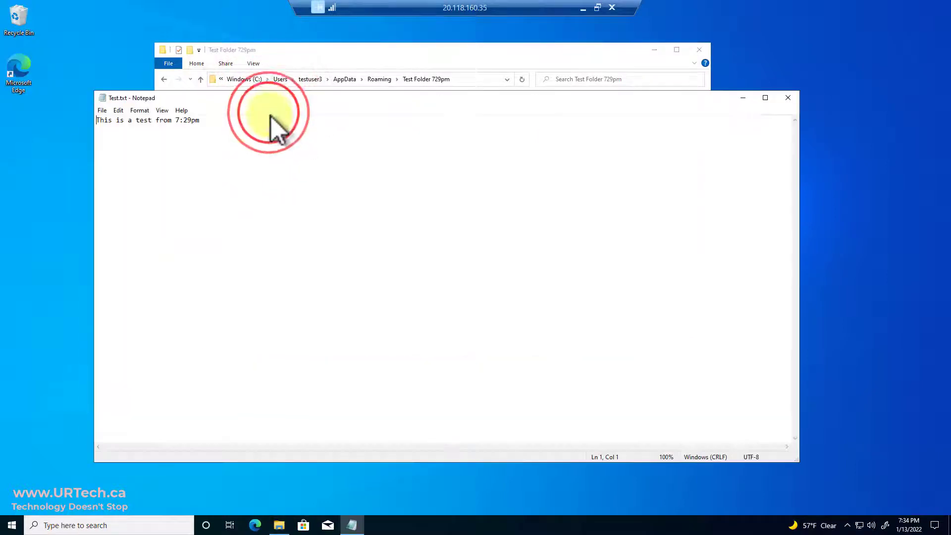
pyautogui.click(787, 97)
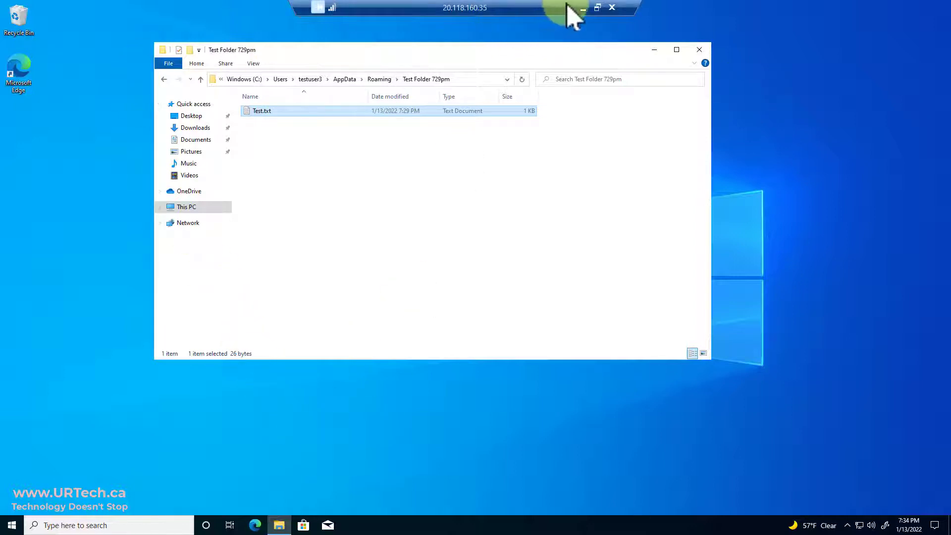
# In Active Directory Users and Computers, move the test user from Users back into FolderRedirs
pyautogui.click(698, 50)
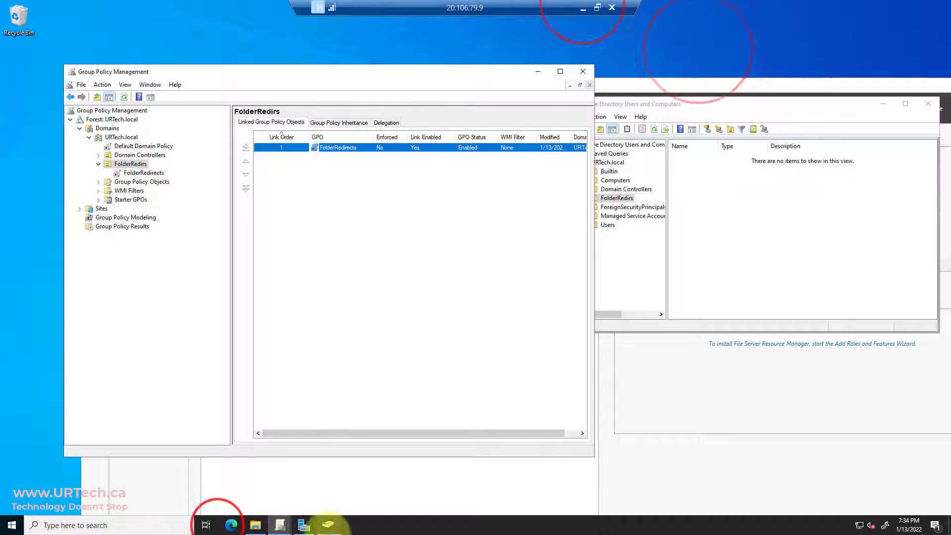
pyautogui.click(328, 524)
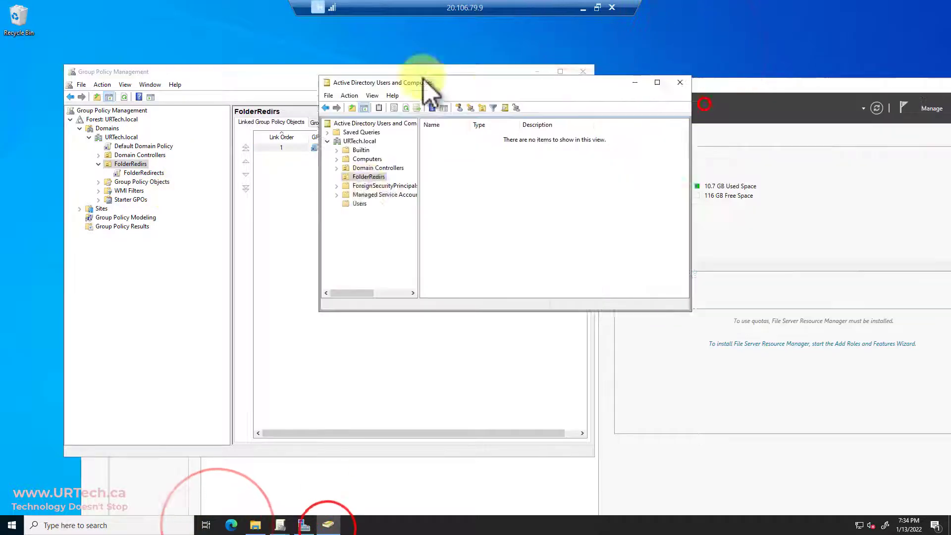
pyautogui.click(325, 198)
pyautogui.moveTo(410, 281); pyautogui.dragTo(334, 171)
pyautogui.click(438, 222)
pyautogui.click(334, 170)
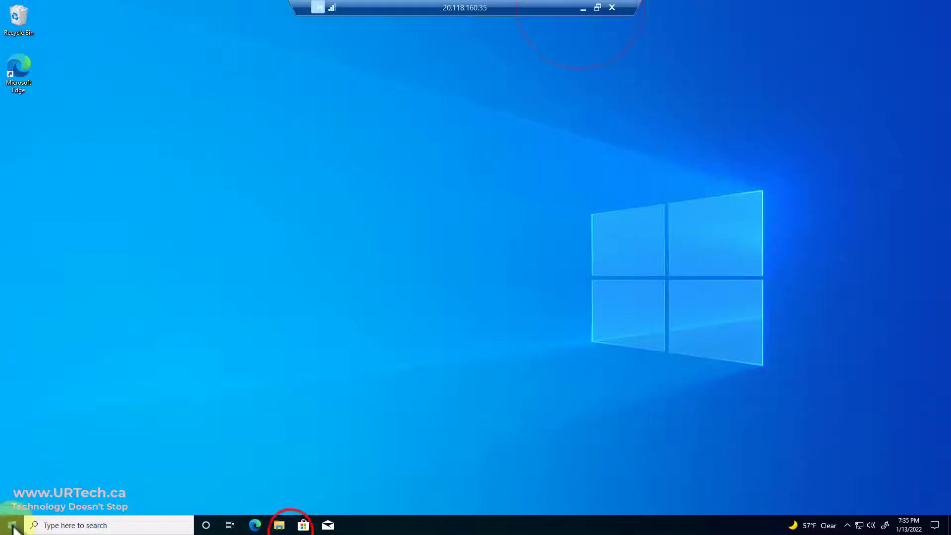
# Launch Windows PowerShell (Admin), supplying the admin account credentials
pyautogui.rightClick(14, 529)
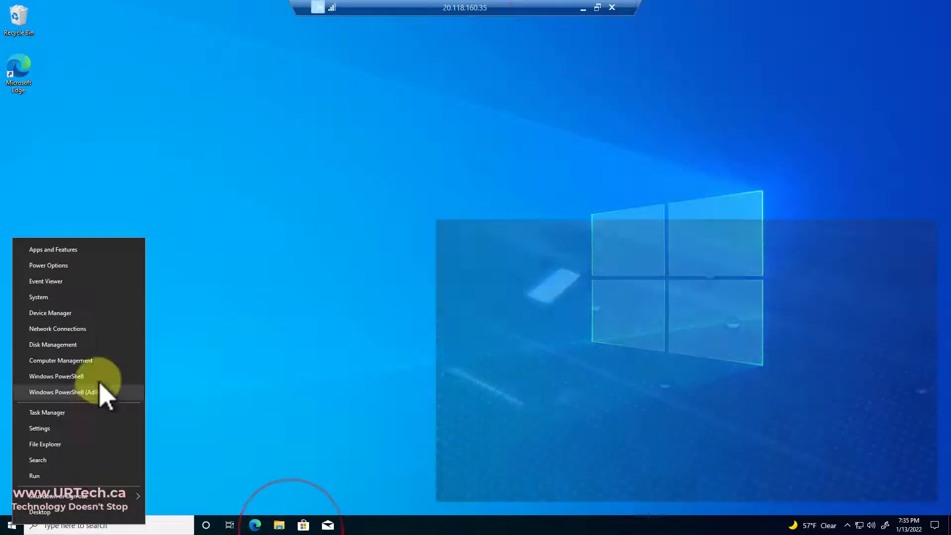
pyautogui.click(99, 392)
pyautogui.write('testuser3')
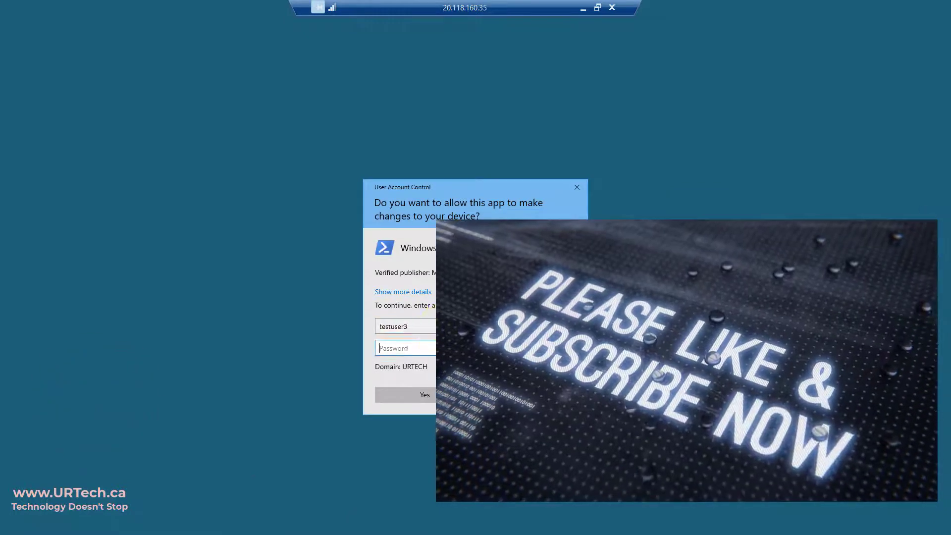
pyautogui.click(403, 347)
pyautogui.write('password')
pyautogui.press('Return')
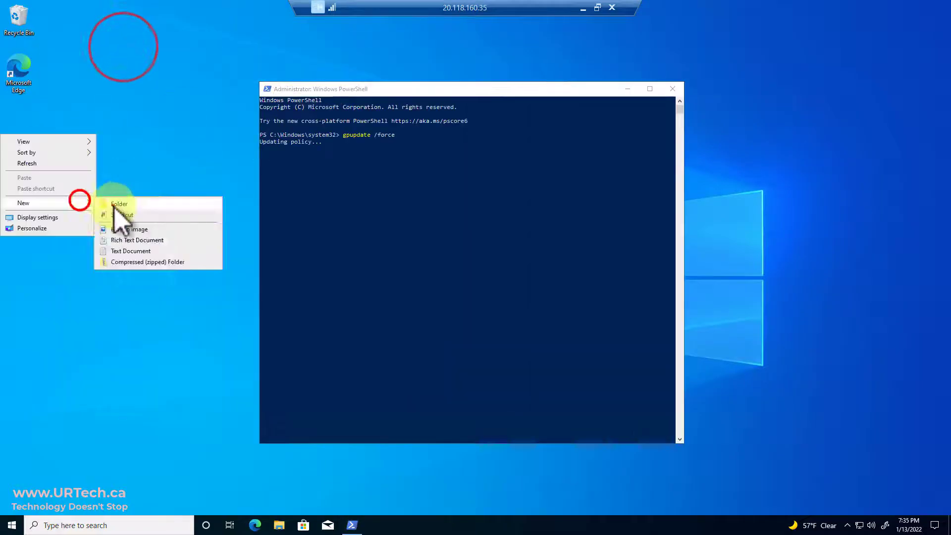
# Create a new desktop folder named fdgsd, then return to PowerShell
pyautogui.click(119, 218)
pyautogui.write('fdgsd')
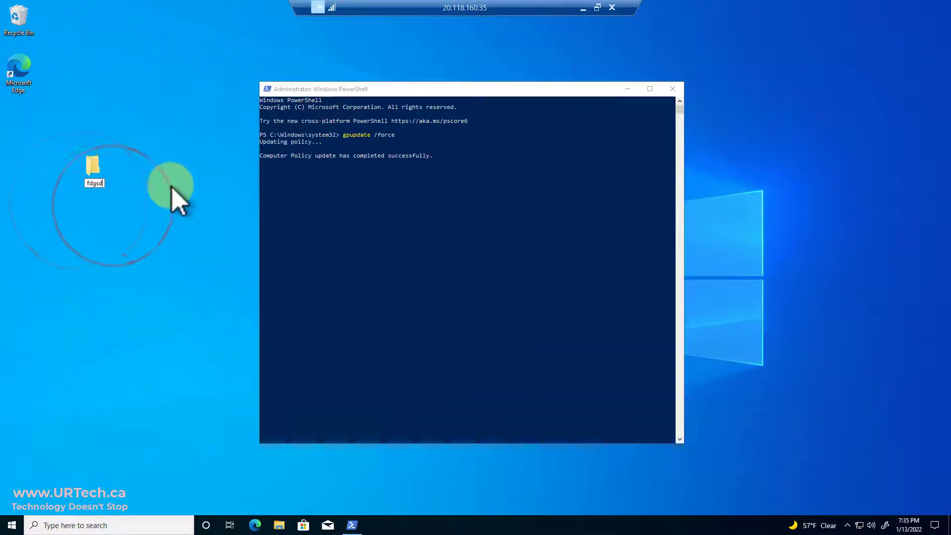
pyautogui.click(170, 194)
pyautogui.click(364, 269)
# Answer Y to log off, then return to the client's remote session
pyautogui.write('y')
pyautogui.press('Return')
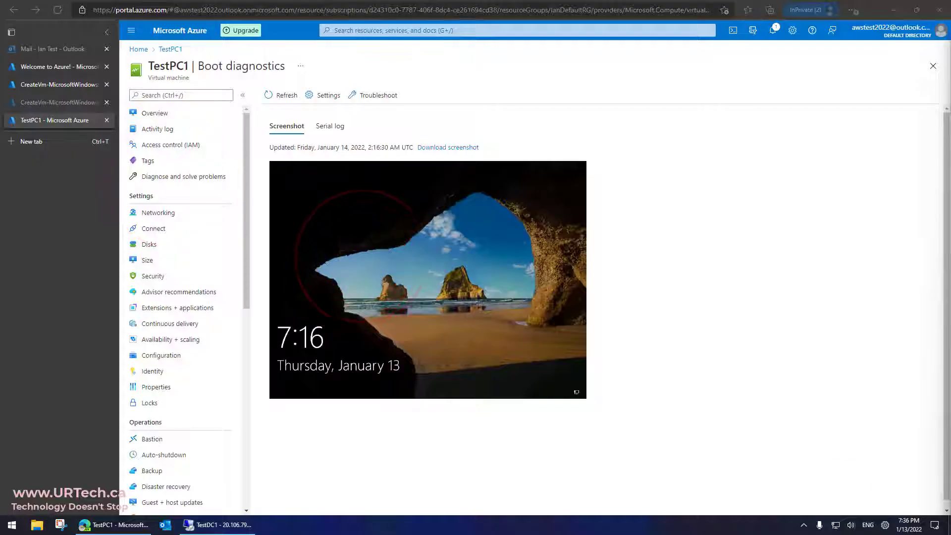
pyautogui.click(409, 251)
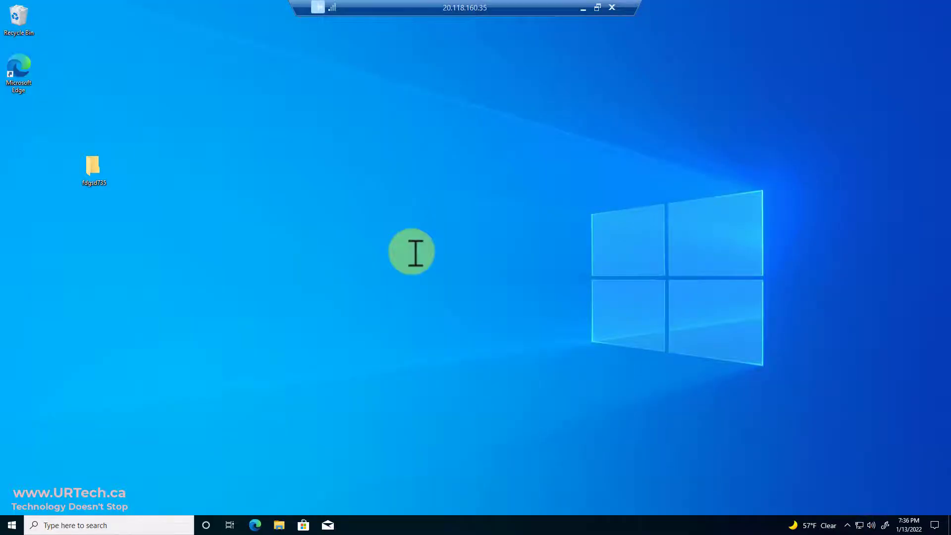
# Confirm in fdgsd735's Properties that it lives on the TestDC1 Redirs$ share, then open File Explorer
pyautogui.rightClick(95, 171)
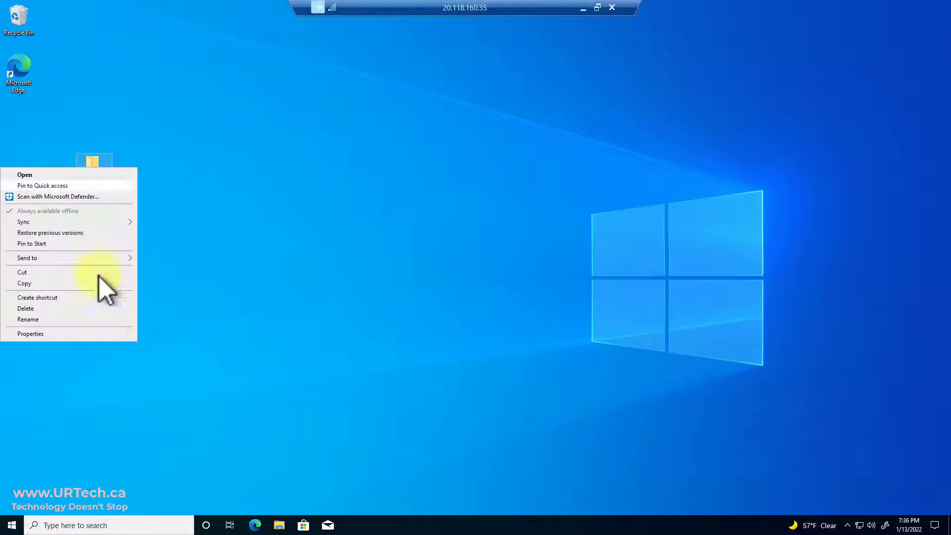
pyautogui.click(100, 333)
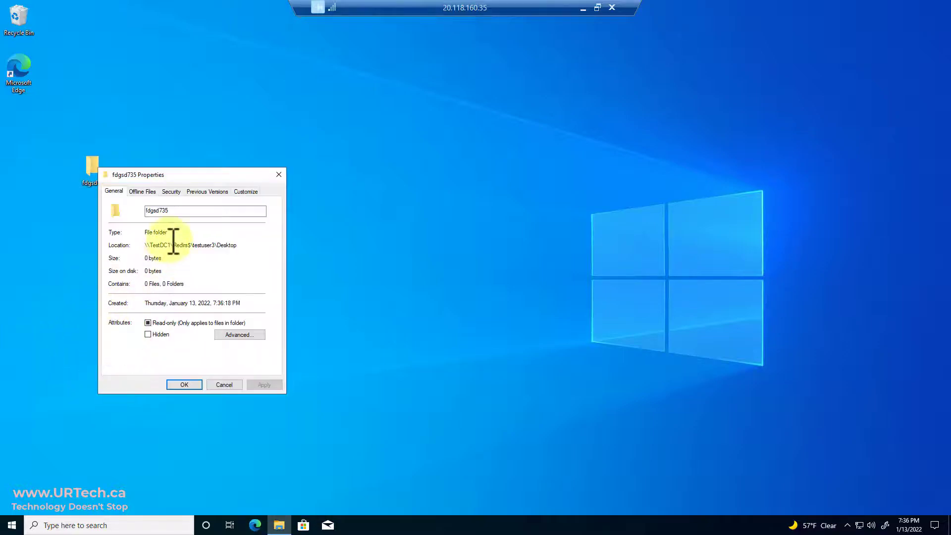
pyautogui.doubleClick(163, 244)
pyautogui.click(224, 385)
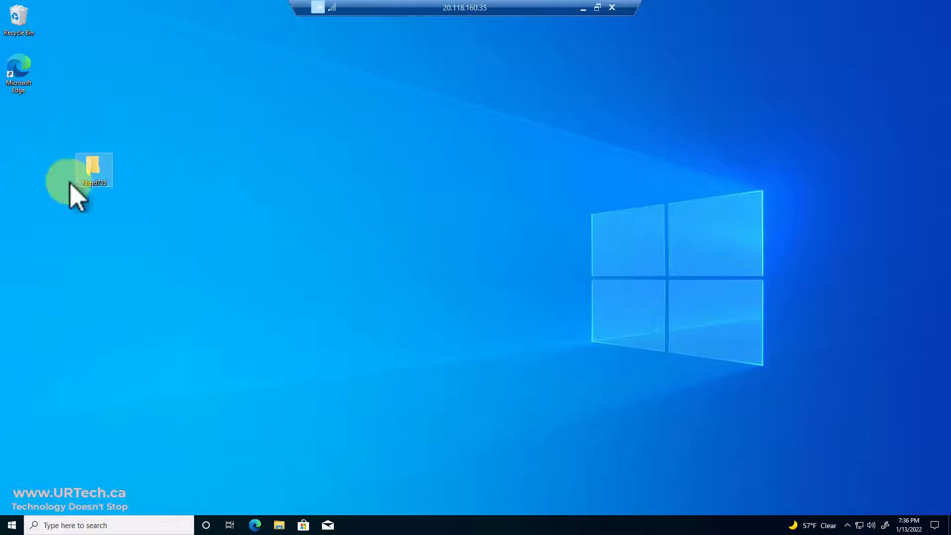
pyautogui.click(208, 495)
pyautogui.click(279, 524)
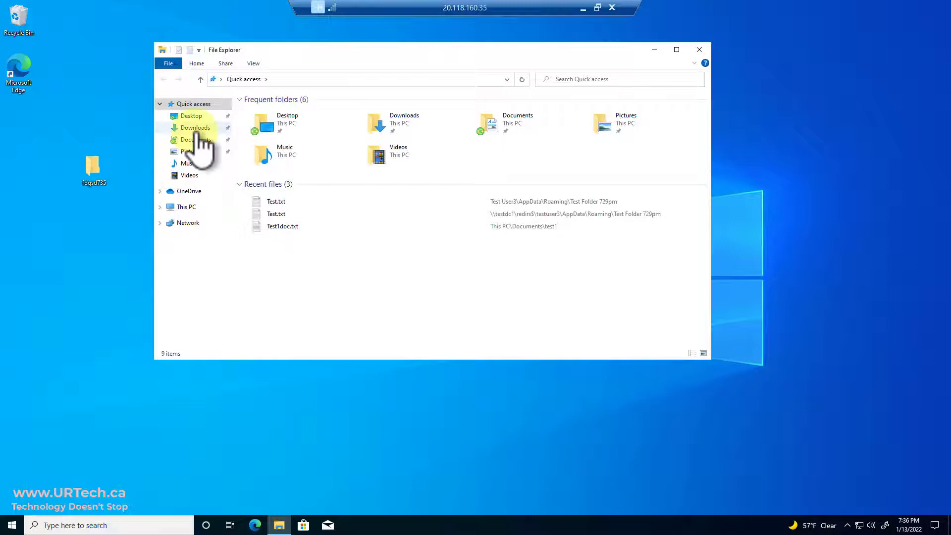
# Create a new text document Test2.txt in Documents\test1
pyautogui.click(193, 140)
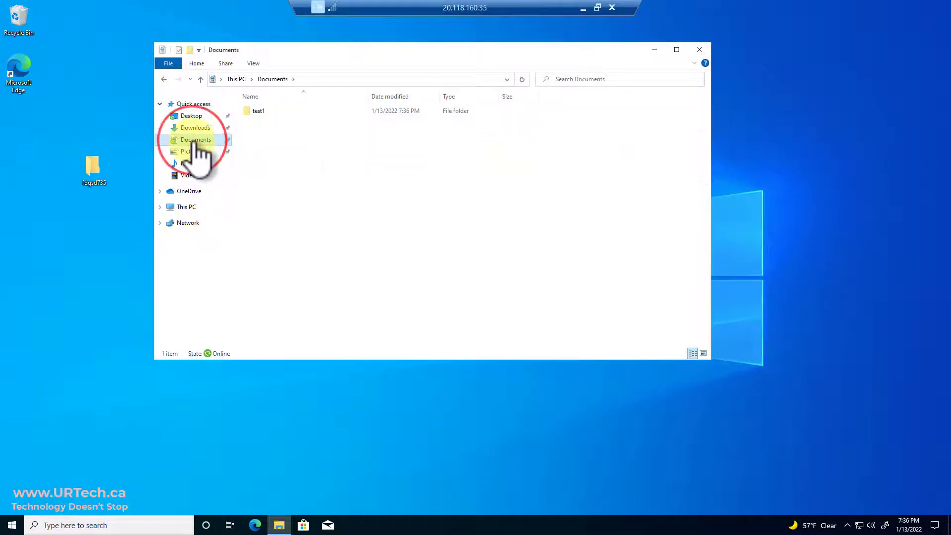
pyautogui.doubleClick(262, 111)
pyautogui.rightClick(266, 131)
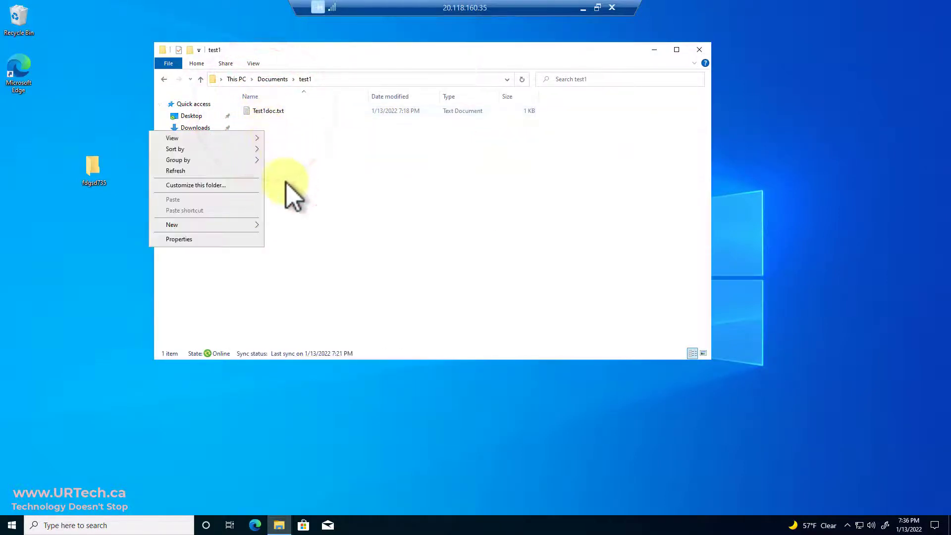
pyautogui.click(228, 224)
pyautogui.click(299, 271)
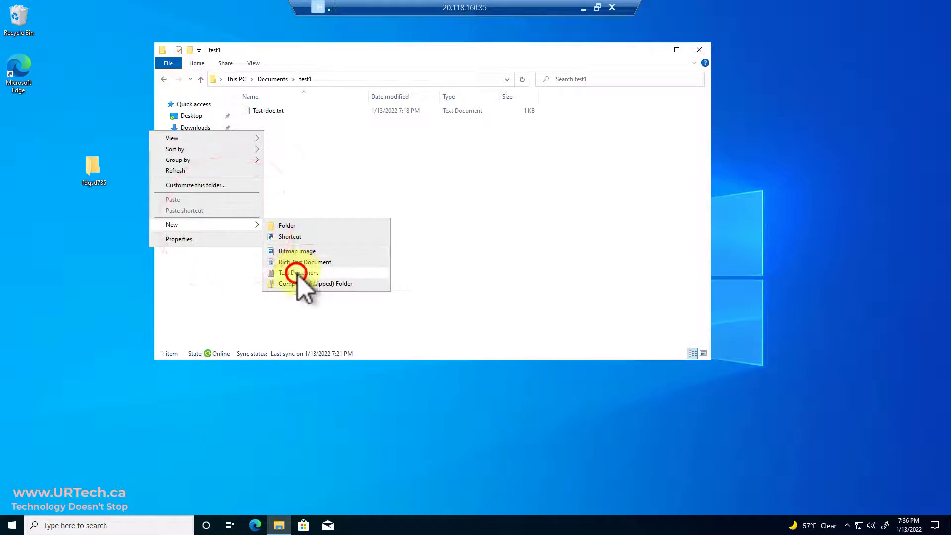
pyautogui.write('test')
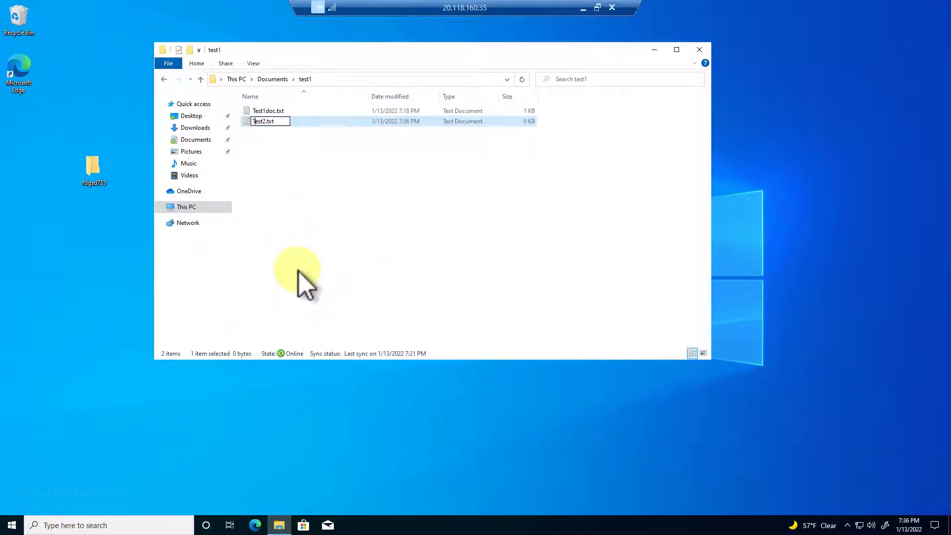
pyautogui.press('Return')
pyautogui.press('Return')
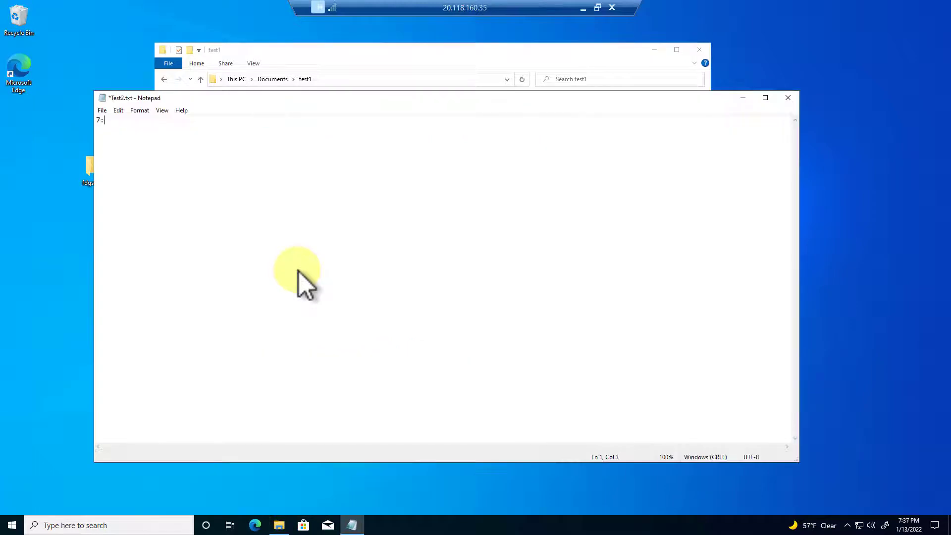
# Type 7:37pm into Test2.txt and save it
pyautogui.write('7:37pm')
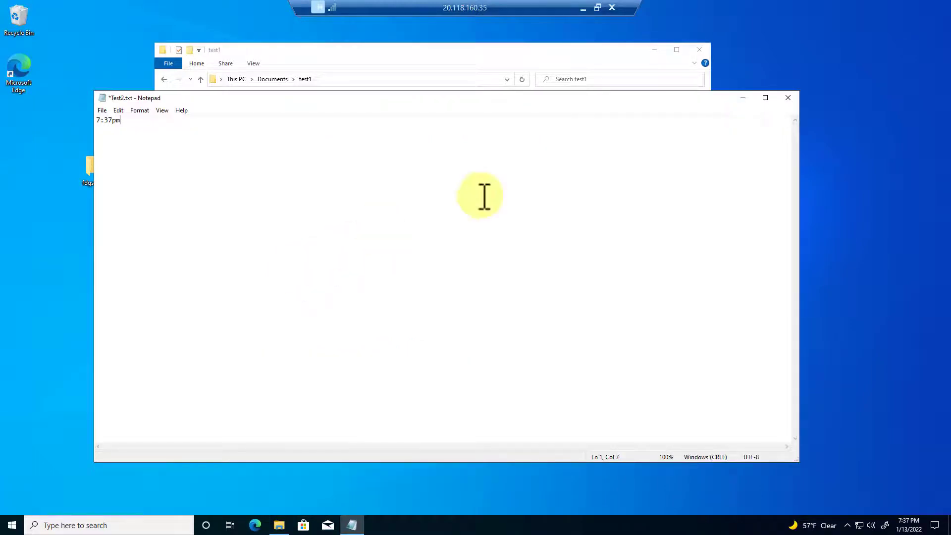
pyautogui.click(788, 98)
pyautogui.click(456, 268)
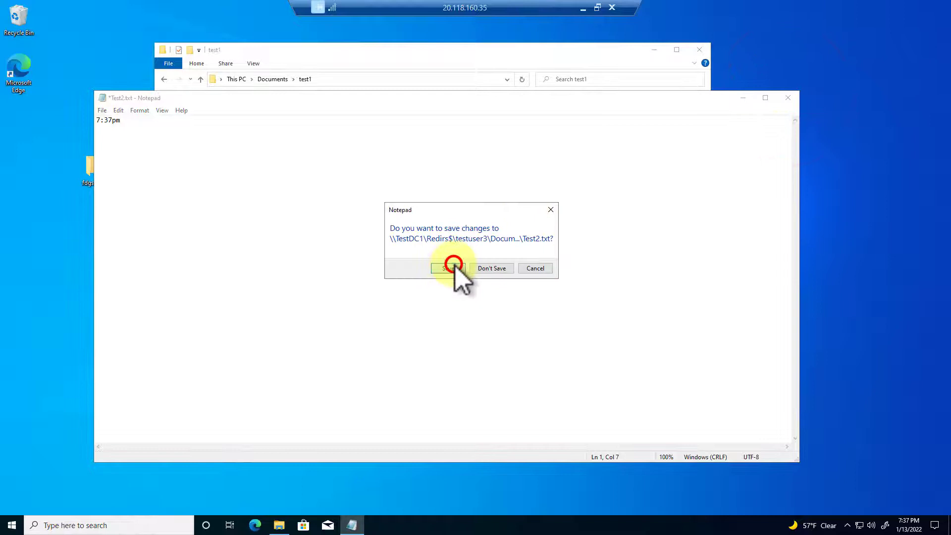
pyautogui.click(341, 81)
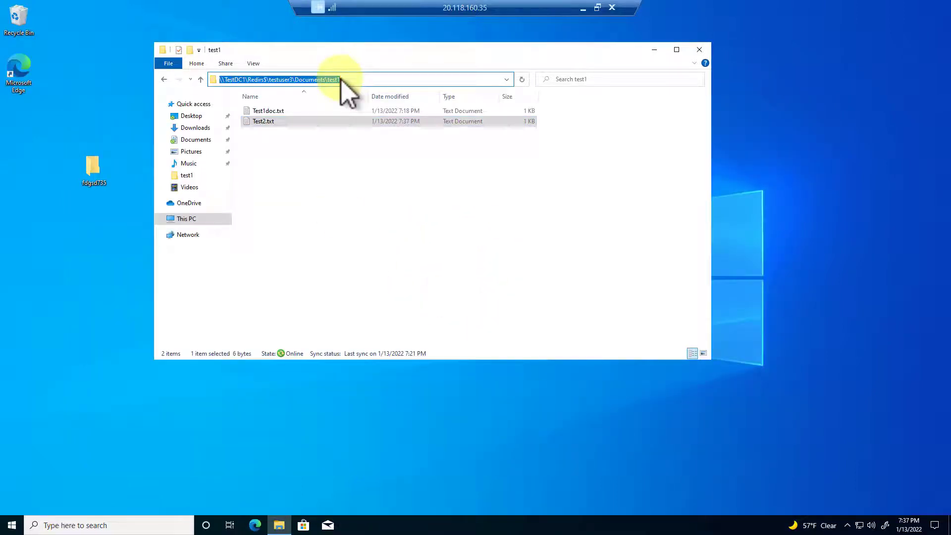
# Go to the share's user AppData\Roaming folder and create a folder named Test 737pm
pyautogui.press('BackSpace')
pyautogui.press('BackSpace')
pyautogui.press('BackSpace')
pyautogui.press('BackSpace')
pyautogui.press('BackSpace')
pyautogui.press('BackSpace')
pyautogui.press('BackSpace')
pyautogui.press('BackSpace')
pyautogui.press('BackSpace')
pyautogui.press('BackSpace')
pyautogui.press('BackSpace')
pyautogui.press('BackSpace')
pyautogui.press('BackSpace')
pyautogui.press('BackSpace')
pyautogui.press('BackSpace')
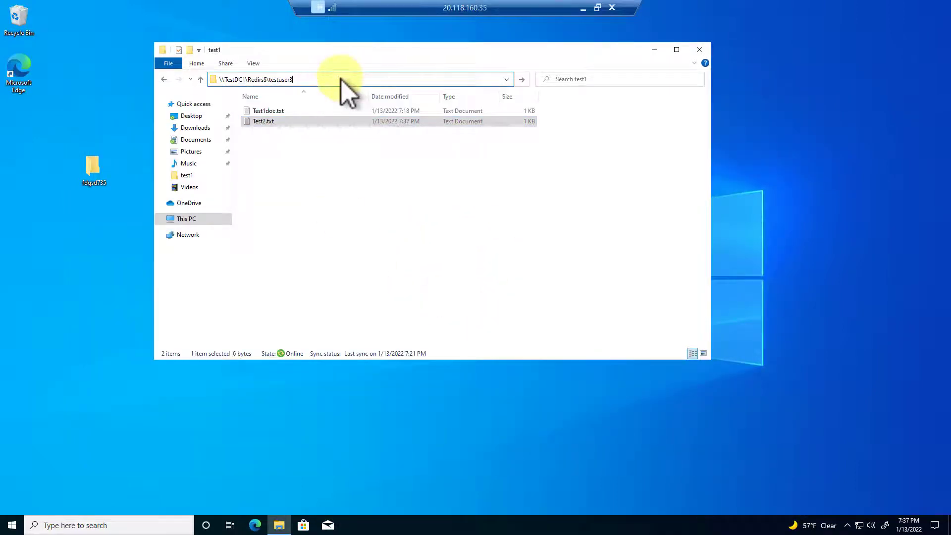
pyautogui.press('Return')
pyautogui.doubleClick(279, 111)
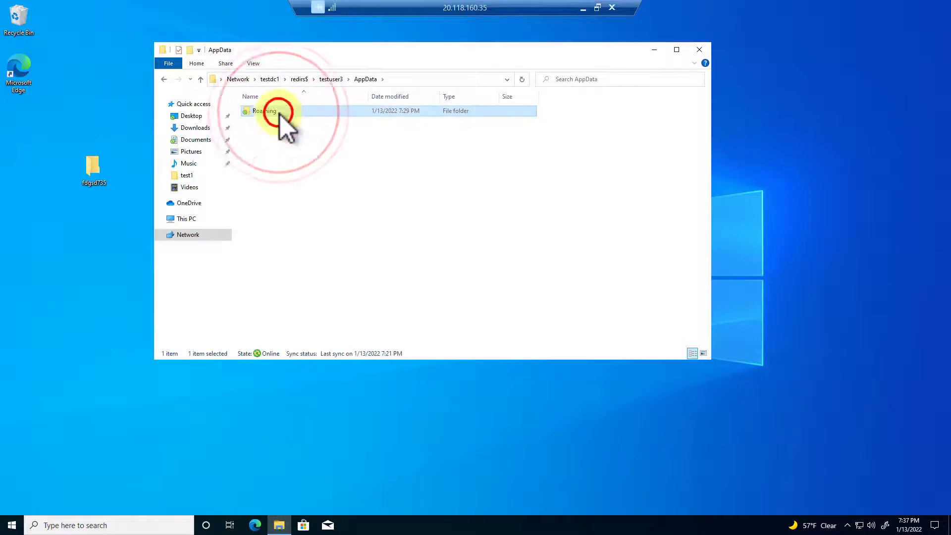
pyautogui.doubleClick(277, 111)
pyautogui.rightClick(272, 154)
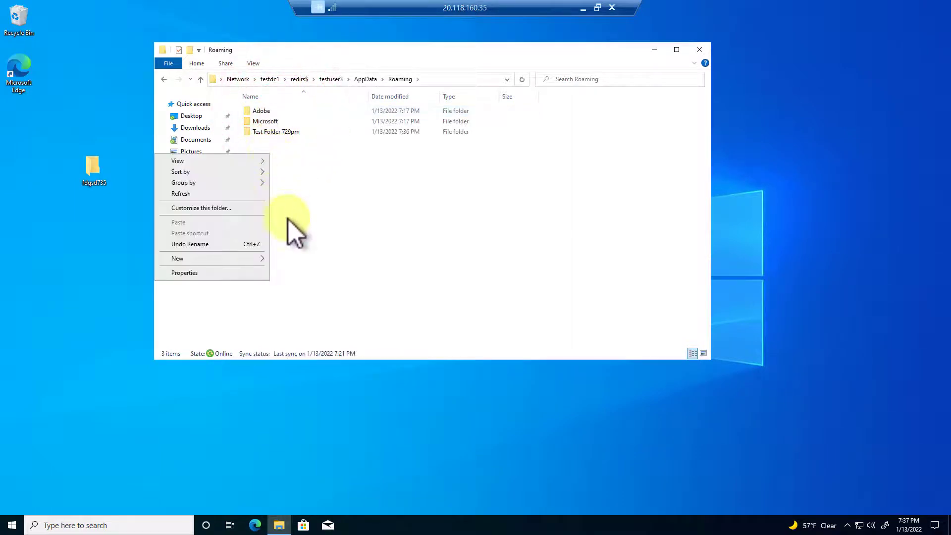
pyautogui.click(238, 258)
pyautogui.click(307, 260)
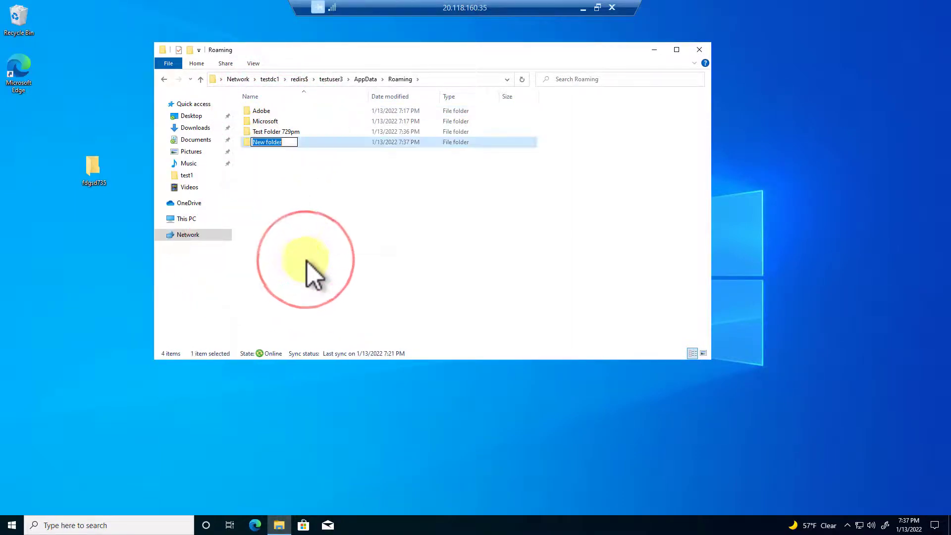
pyautogui.write('Test 7')
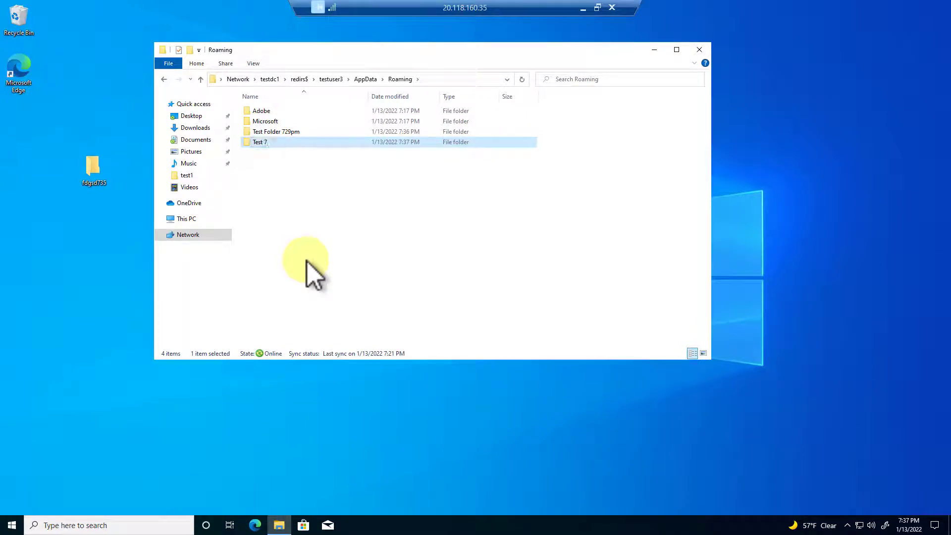
pyautogui.write('37pm')
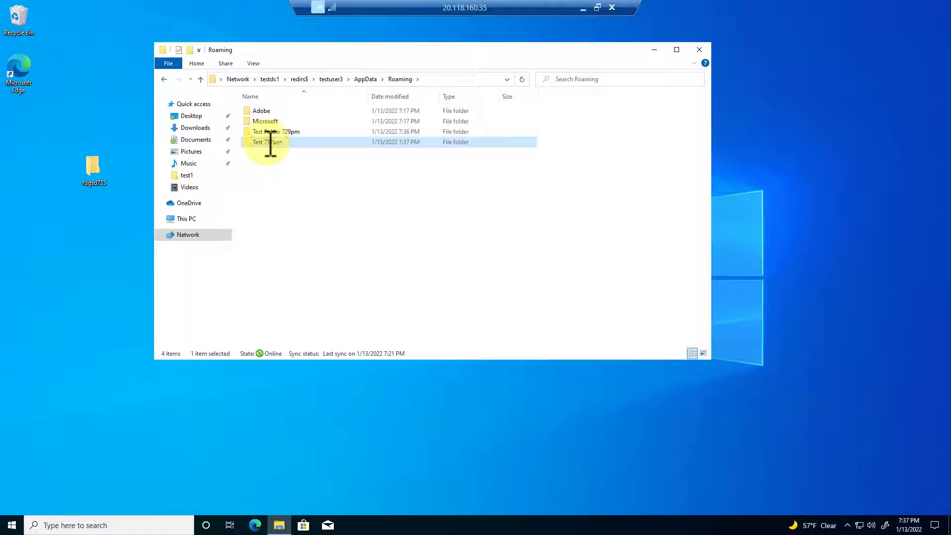
pyautogui.click(257, 159)
# Inside Test 737pm, create 737].txt containing 737sadfsadfsadfsdf and save it
pyautogui.doubleClick(257, 143)
pyautogui.rightClick(267, 144)
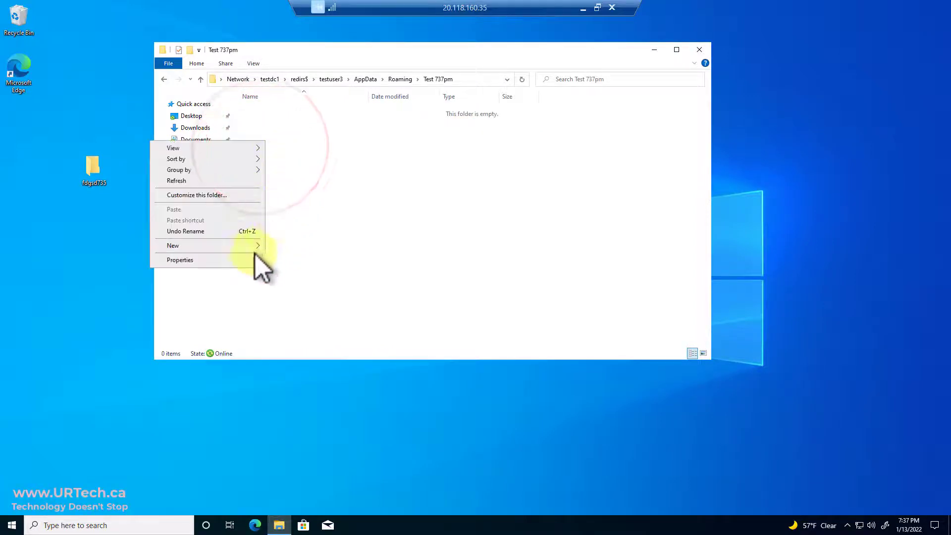
pyautogui.click(235, 246)
pyautogui.click(308, 293)
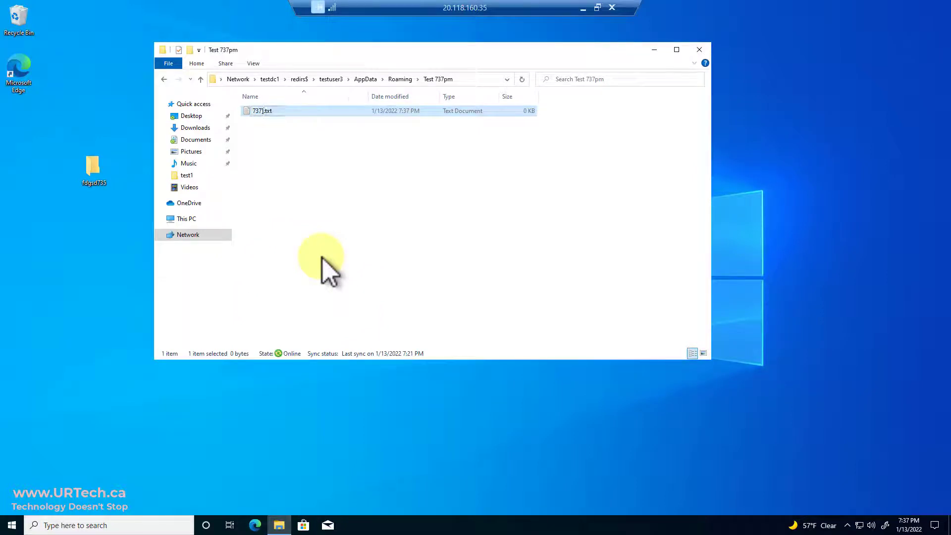
pyautogui.press('Return')
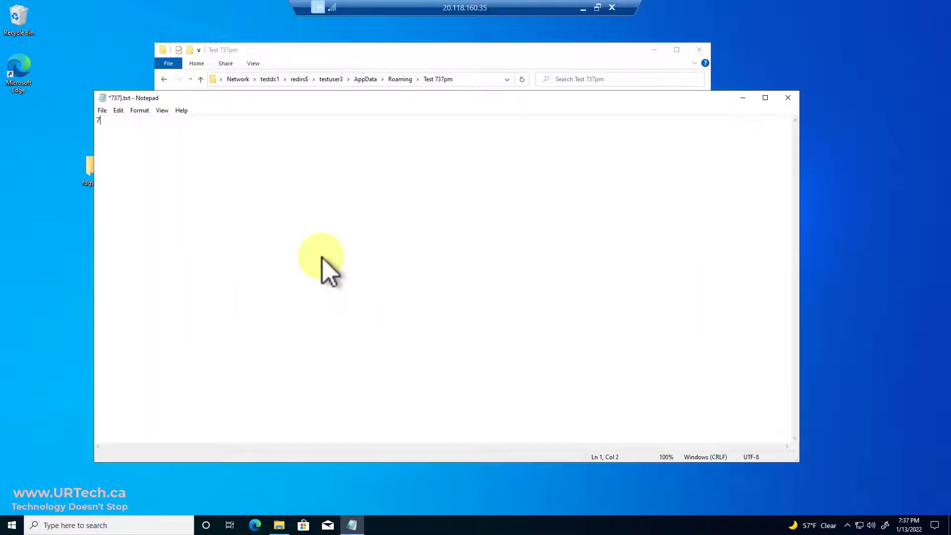
pyautogui.write('737sadfsadfsadfsdf')
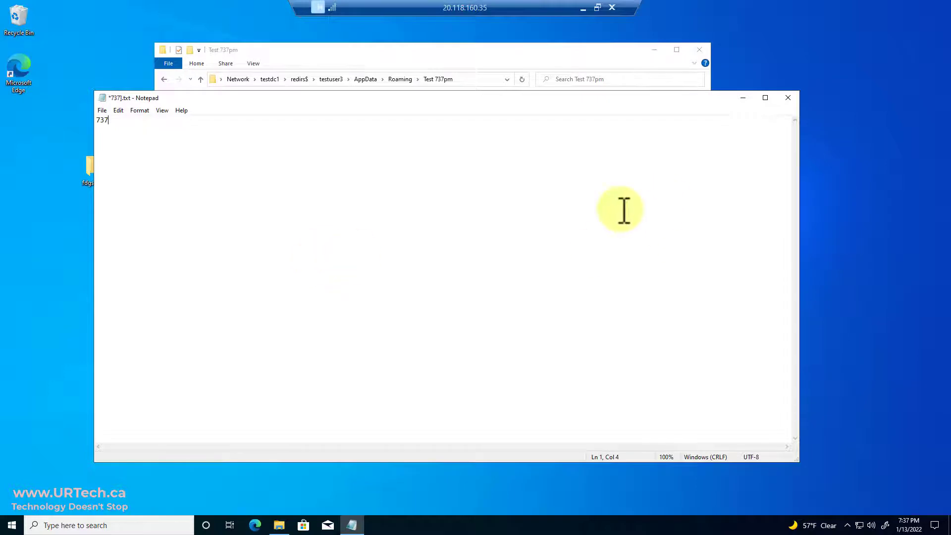
pyautogui.click(788, 98)
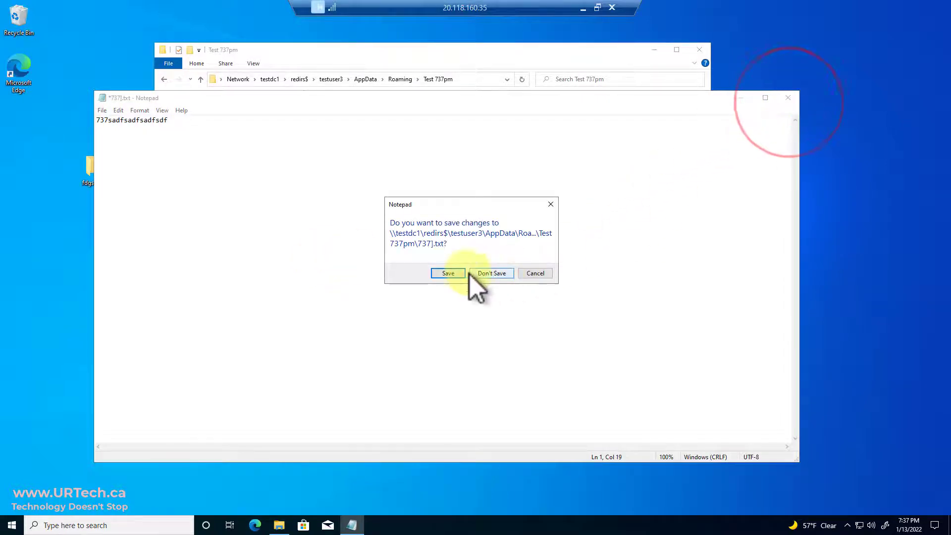
pyautogui.click(452, 273)
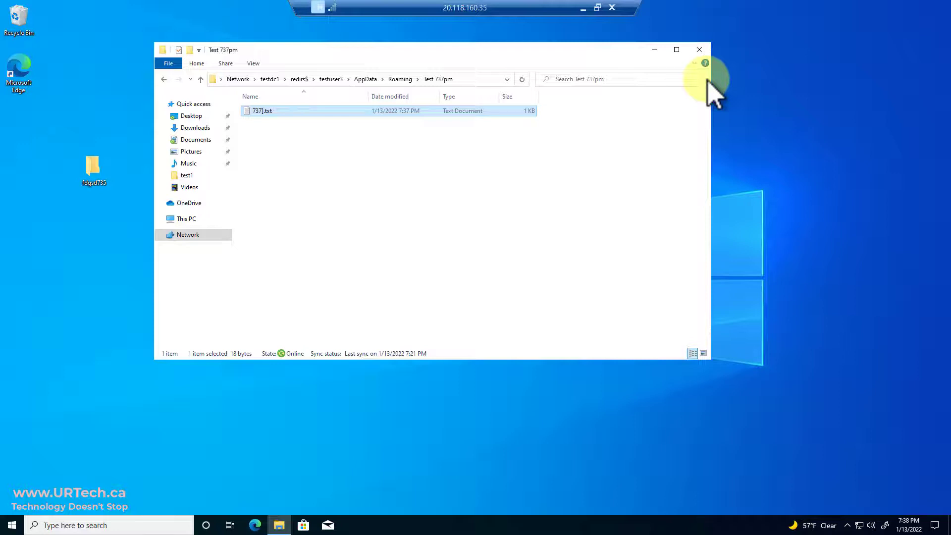
# Edit the FolderRedirects GPO and expand User Configuration down to Folder Redirection
pyautogui.click(699, 51)
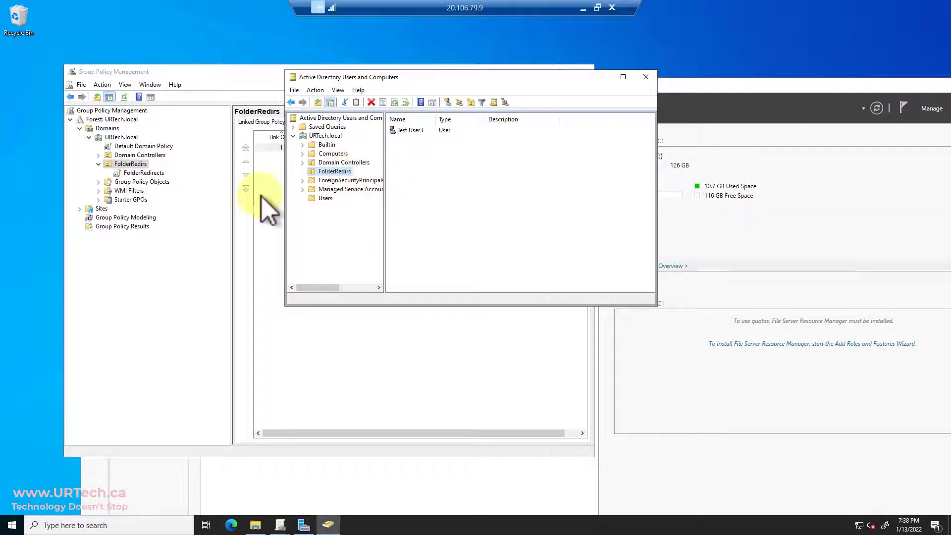
pyautogui.click(213, 74)
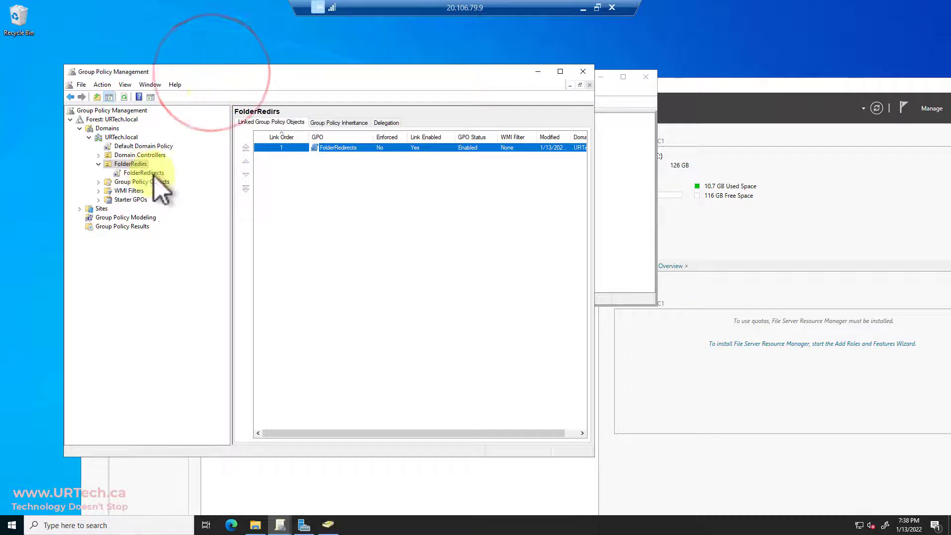
pyautogui.rightClick(150, 173)
pyautogui.click(174, 179)
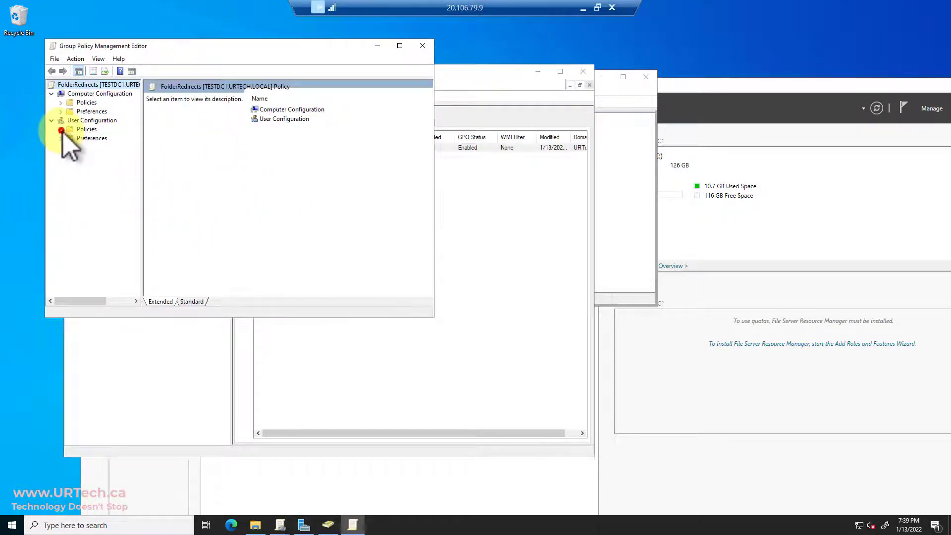
pyautogui.click(61, 130)
pyautogui.click(70, 148)
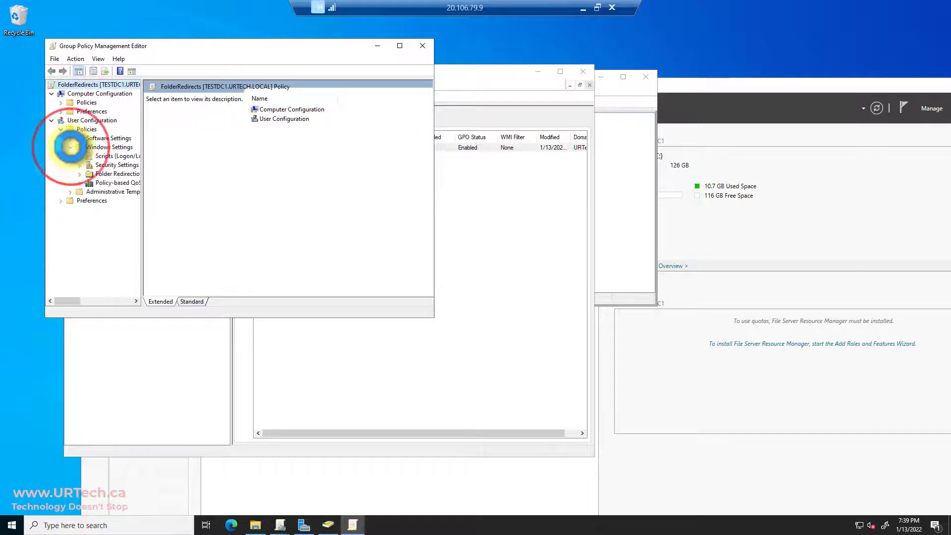
pyautogui.click(80, 173)
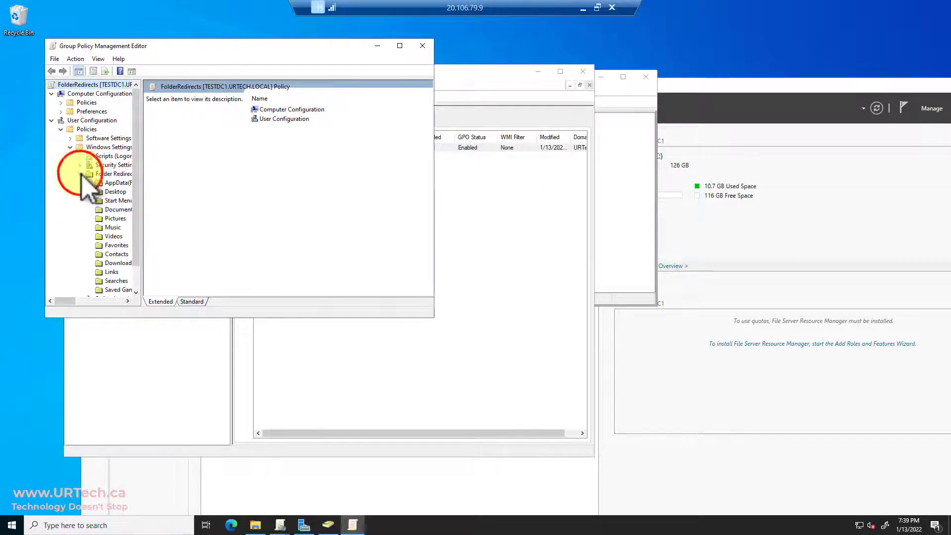
# Set the AppData(Roaming) redirection to Not configured in its properties
pyautogui.click(117, 182)
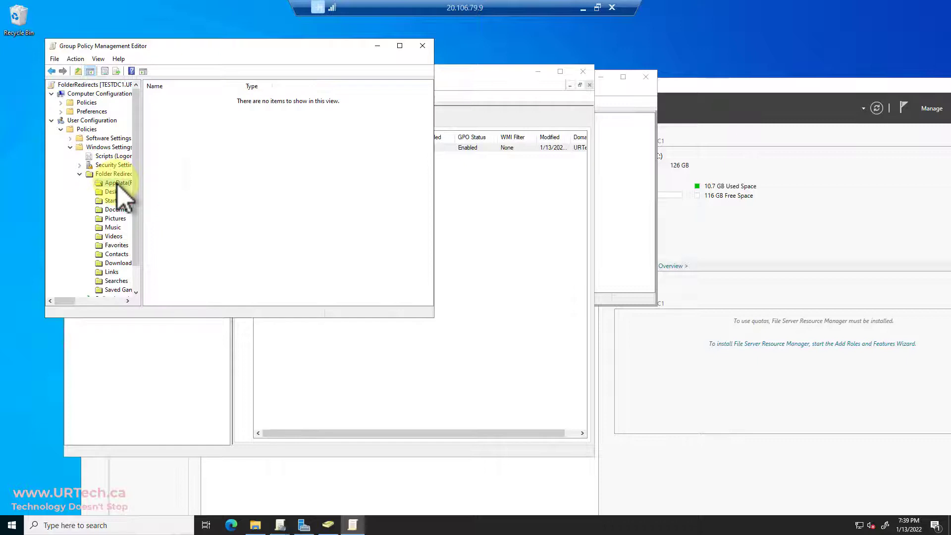
pyautogui.rightClick(117, 184)
pyautogui.click(144, 218)
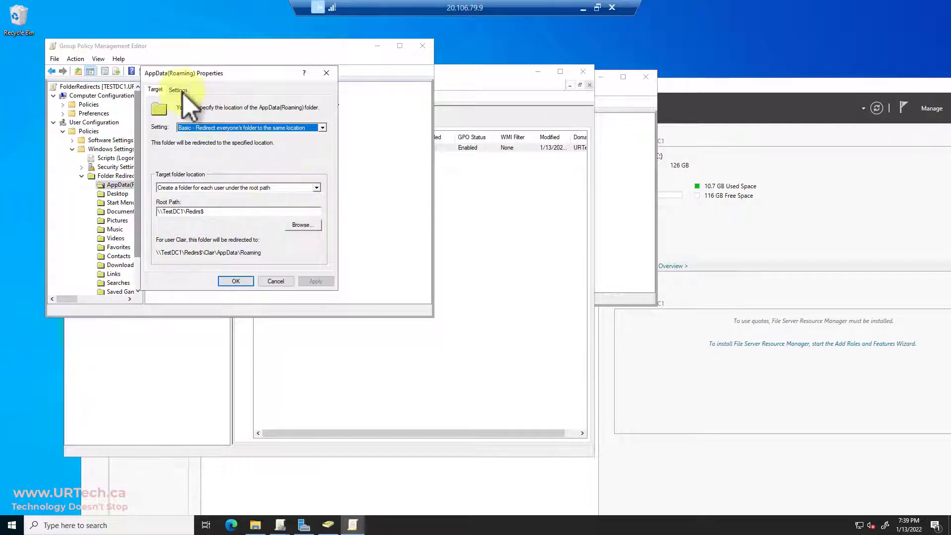
pyautogui.click(226, 128)
pyautogui.click(229, 148)
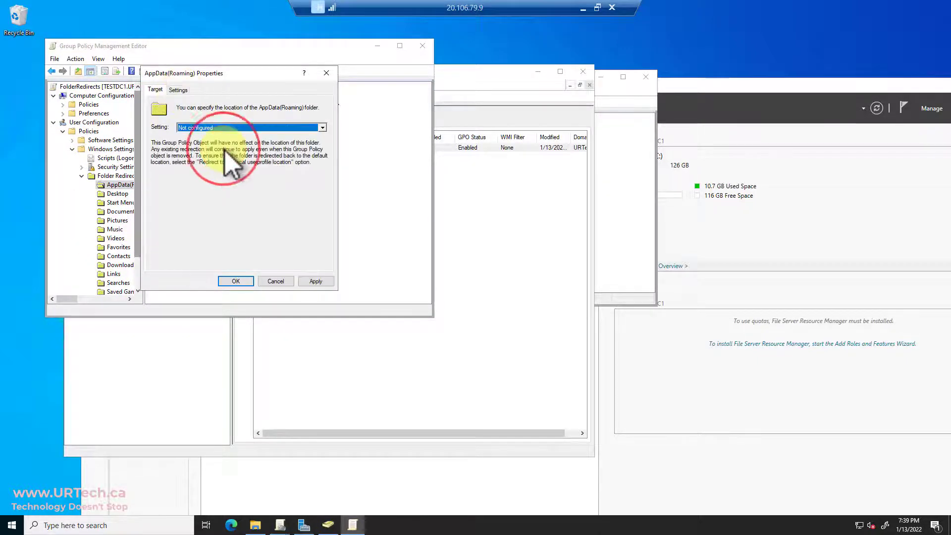
pyautogui.click(230, 281)
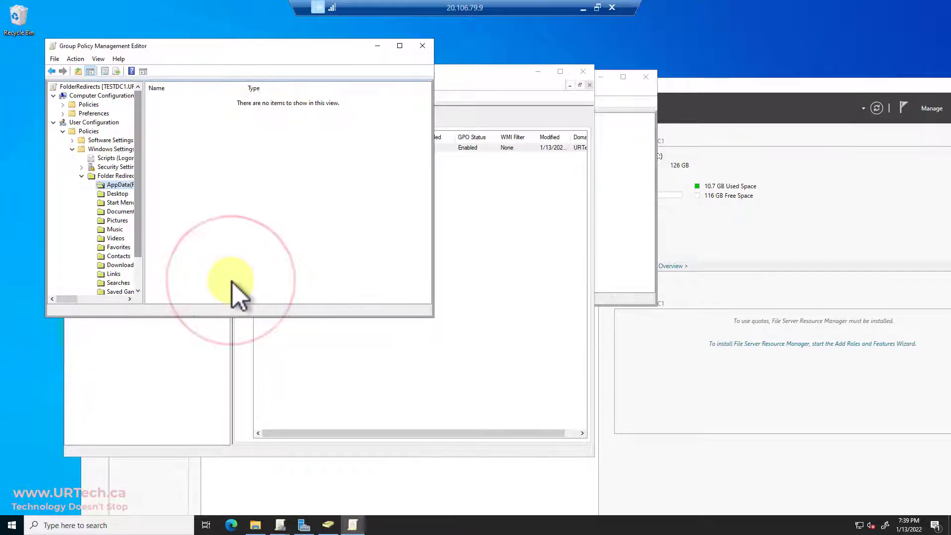
# On the remote client, launch Windows PowerShell (Admin) with the admin credentials
pyautogui.click(583, 7)
pyautogui.click(285, 521)
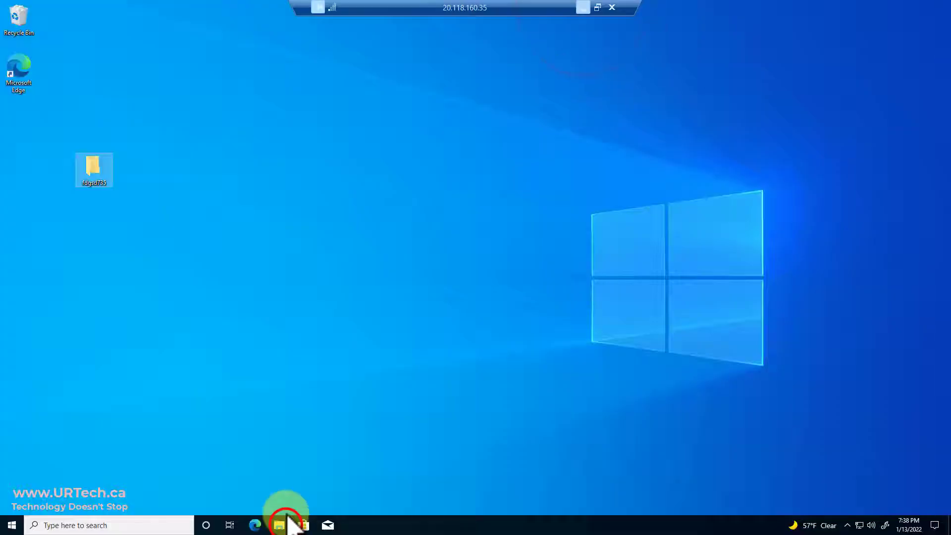
pyautogui.press('super+x')
pyautogui.click(67, 388)
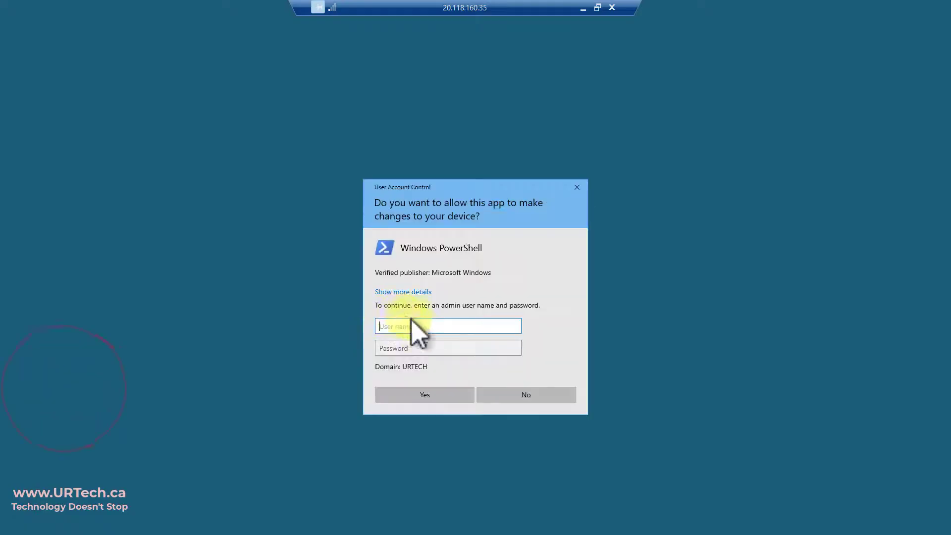
pyautogui.write('testadmin')
pyautogui.press('Tab')
pyautogui.write('********')
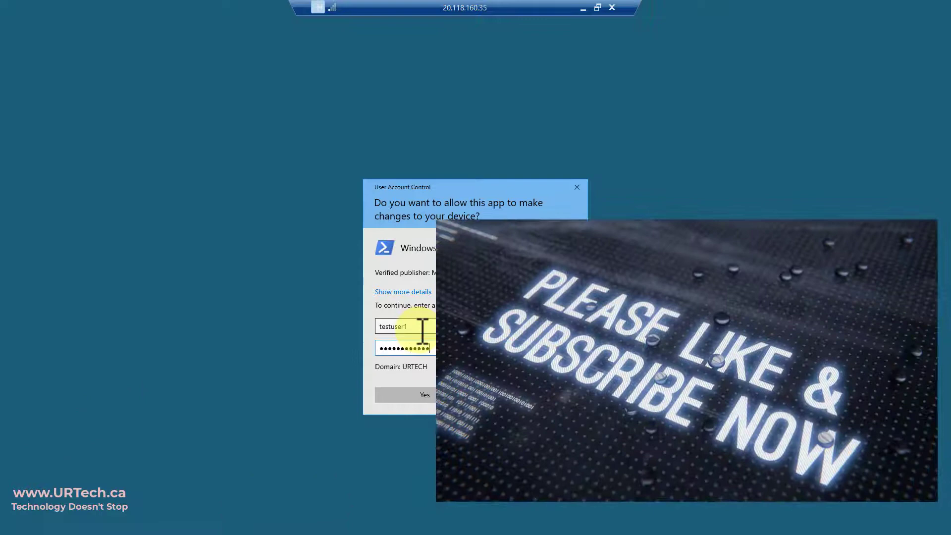
pyautogui.press('Return')
# Run gpupdate /force, then reconnect the remote session with the user's password
pyautogui.write('gpu')
pyautogui.write('date /force')
pyautogui.press('Return')
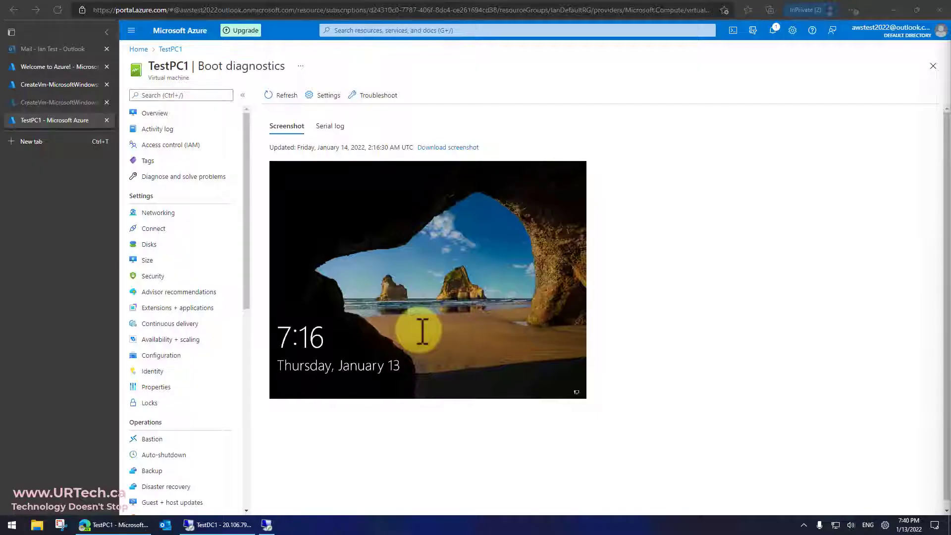
pyautogui.click(410, 248)
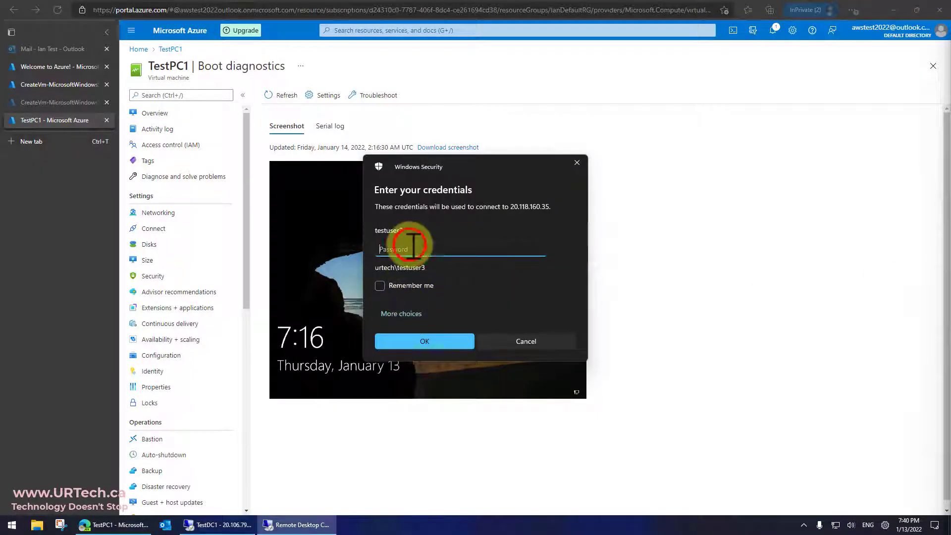
pyautogui.press('Return')
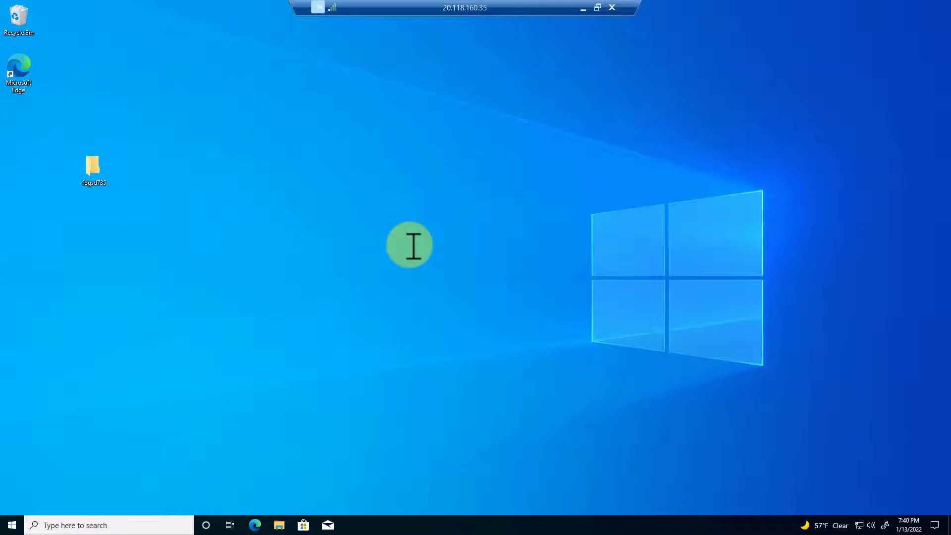
# Close the fdgsd735 window and browse to the test user's local C: AppData\Roaming folder
pyautogui.click(92, 166)
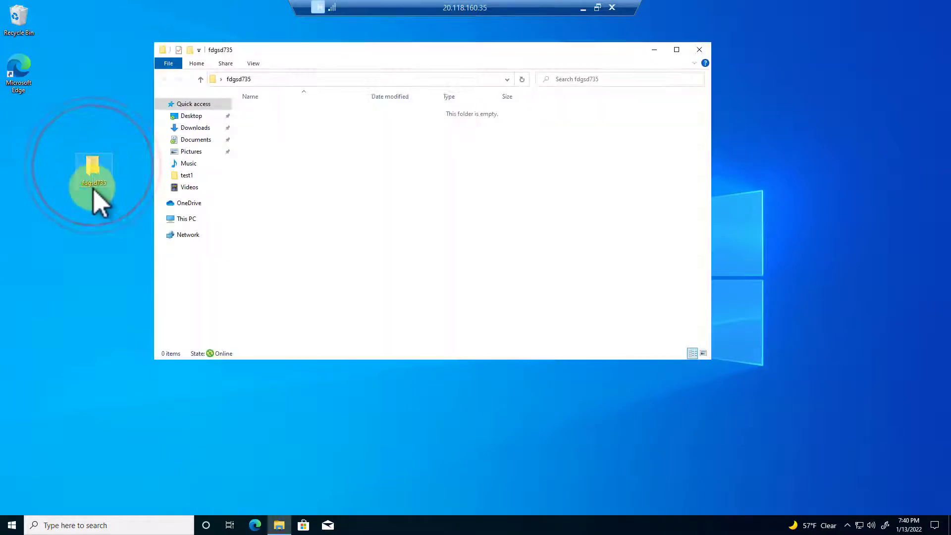
pyautogui.click(700, 51)
pyautogui.click(276, 527)
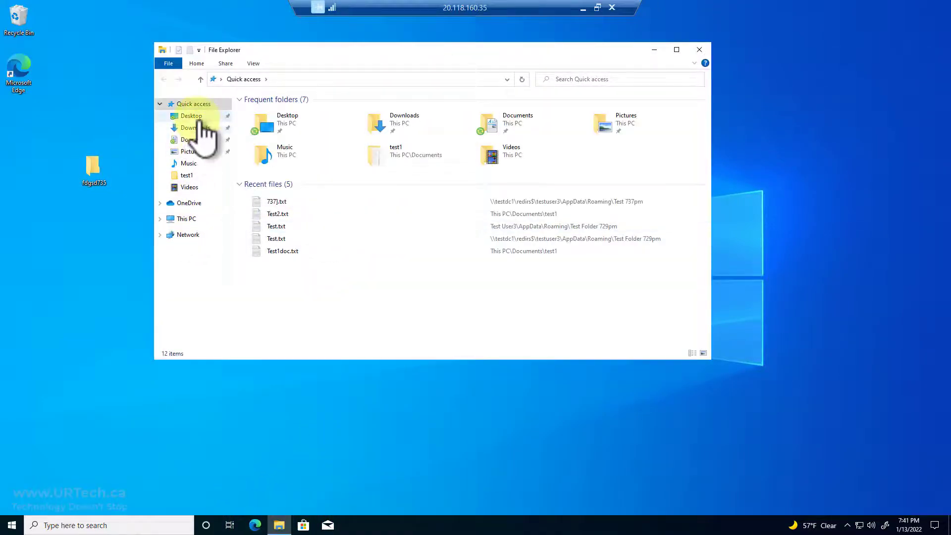
pyautogui.click(196, 140)
pyautogui.click(186, 219)
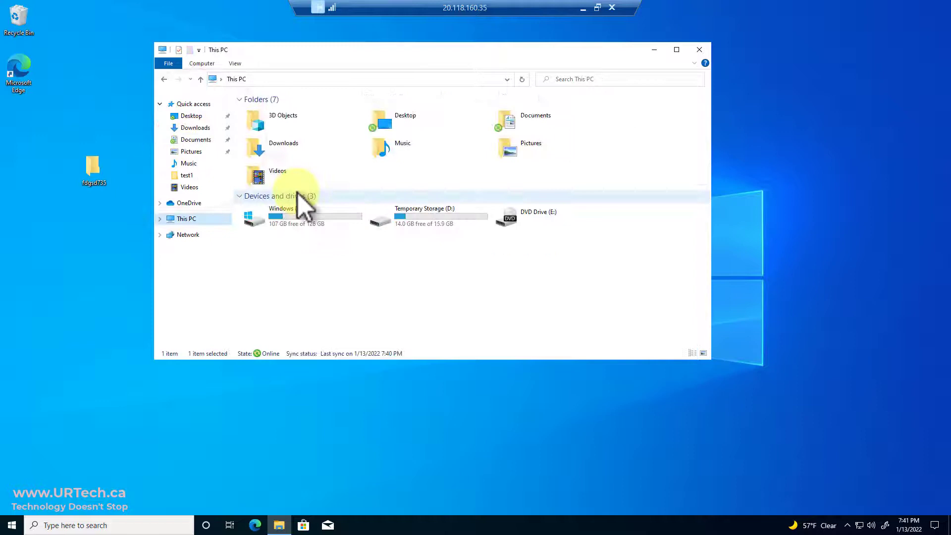
pyautogui.doubleClick(292, 219)
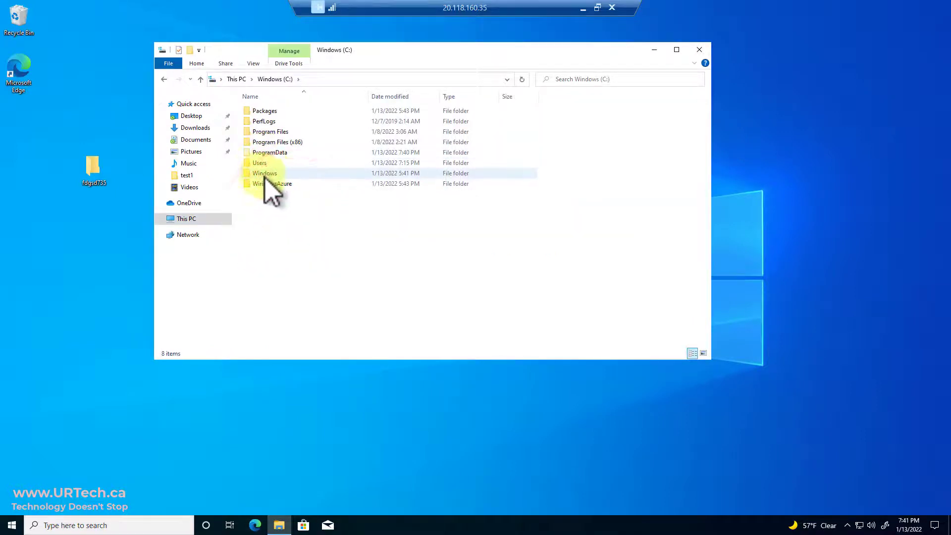
pyautogui.doubleClick(260, 164)
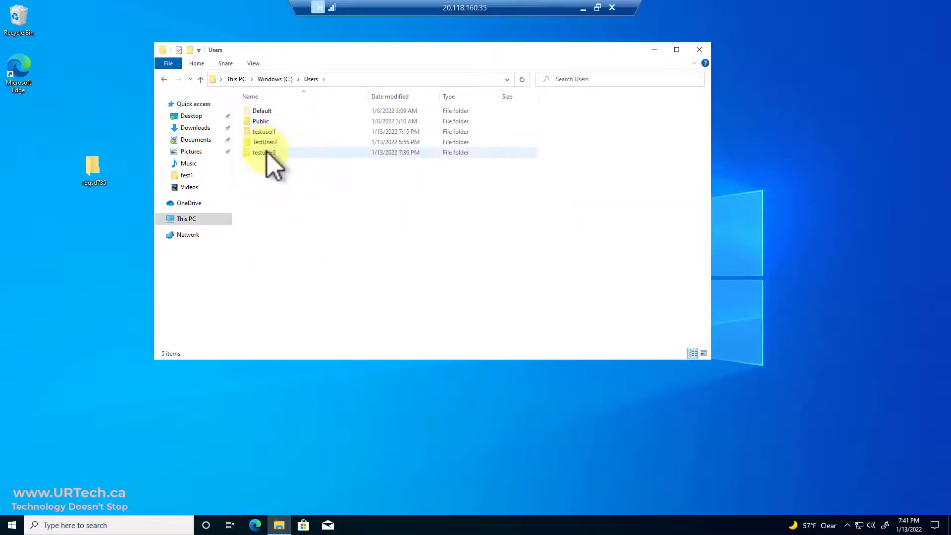
pyautogui.doubleClick(267, 153)
pyautogui.doubleClick(266, 121)
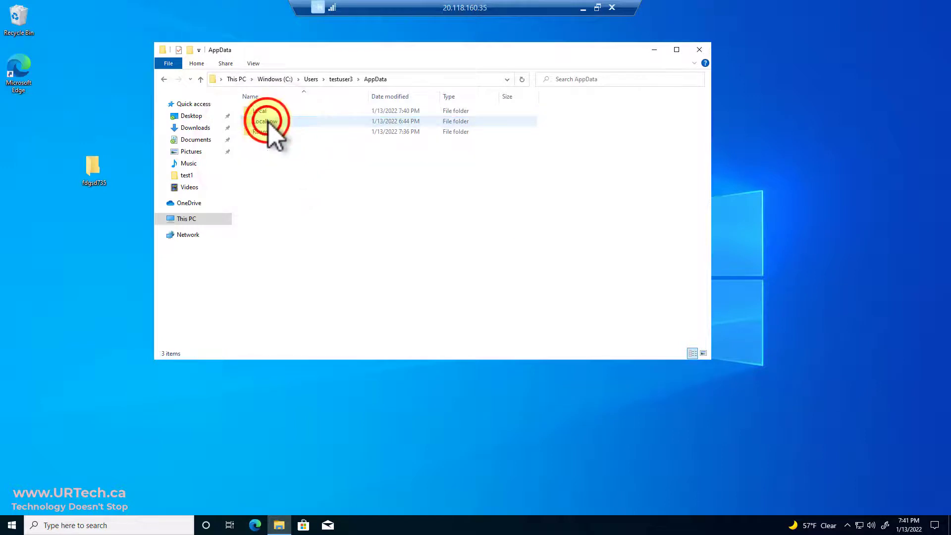
pyautogui.doubleClick(267, 131)
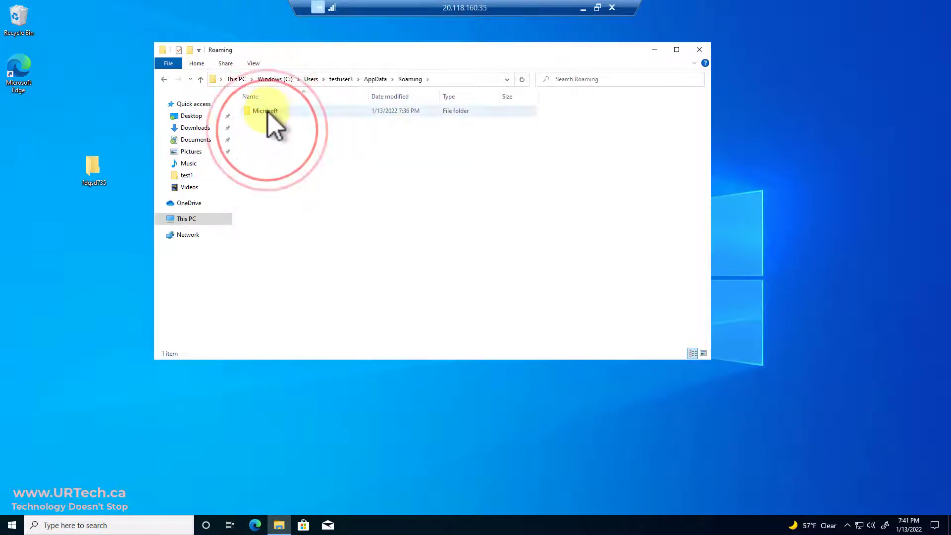
pyautogui.click(263, 110)
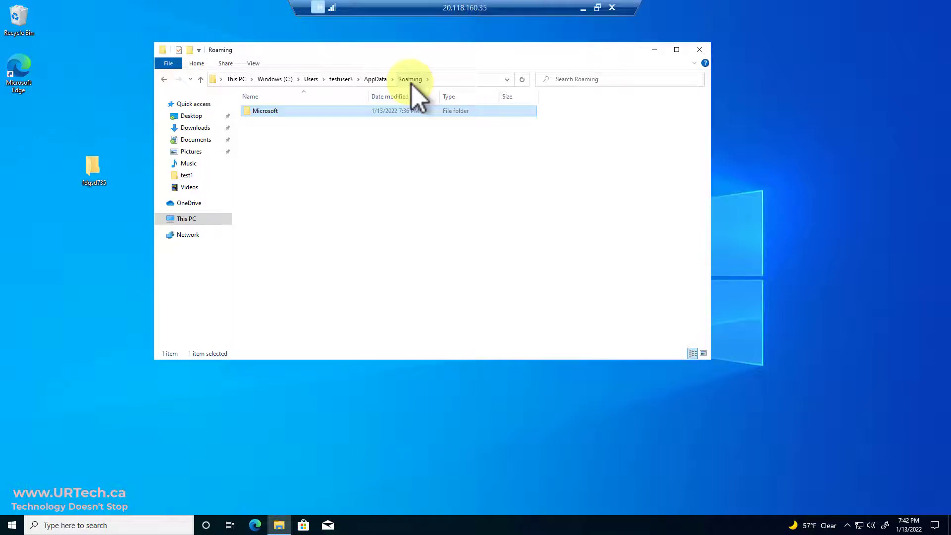
pyautogui.click(106, 470)
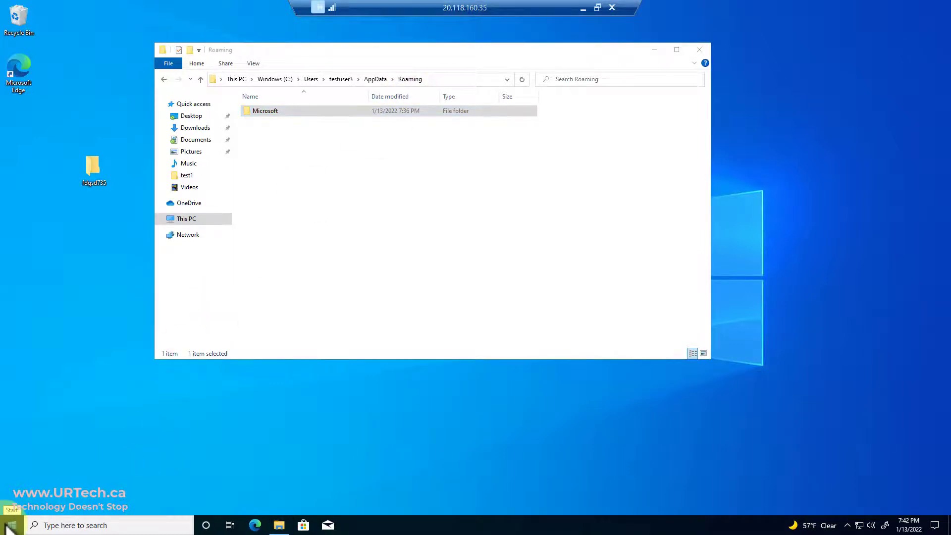
# Restart the Windows 10 client from the Start menu, confirming despite other signed-in users
pyautogui.rightClick(6, 526)
pyautogui.moveTo(64, 494)
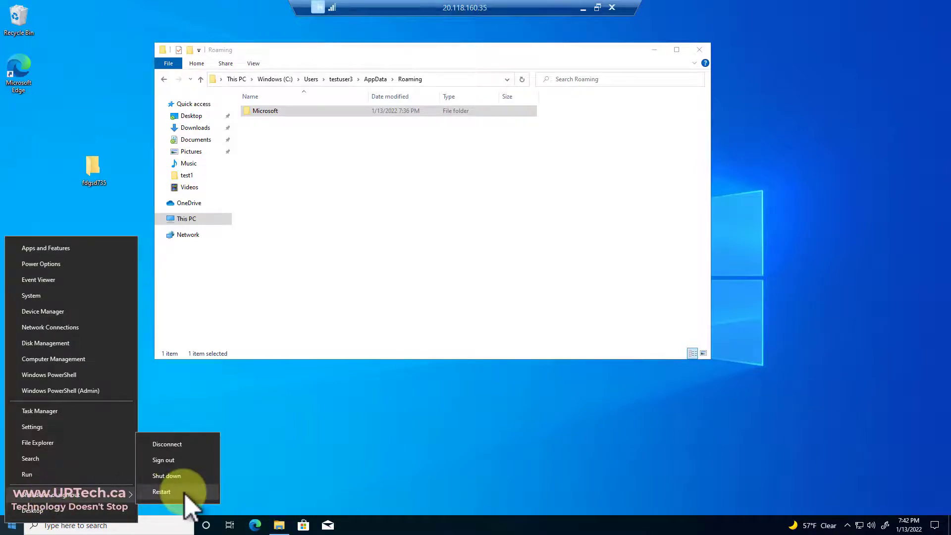
pyautogui.click(162, 491)
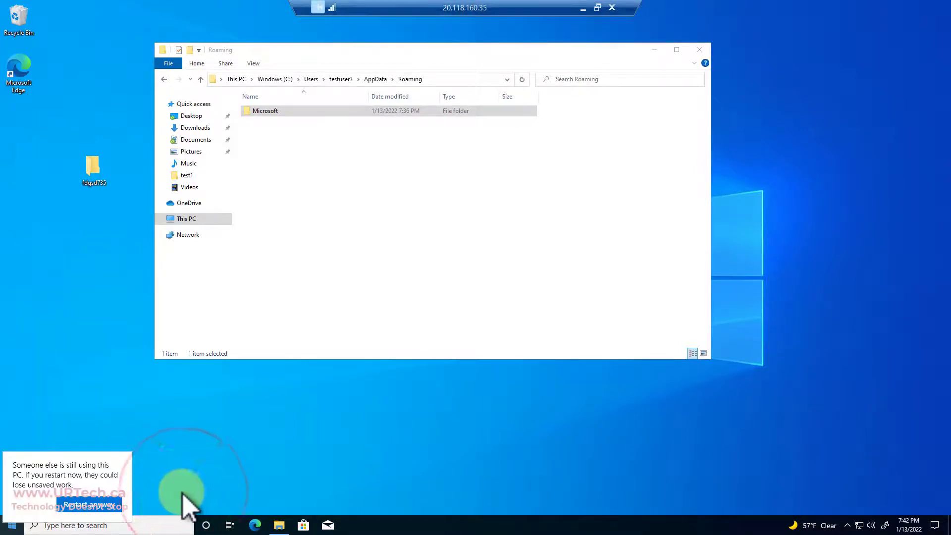
pyautogui.click(89, 505)
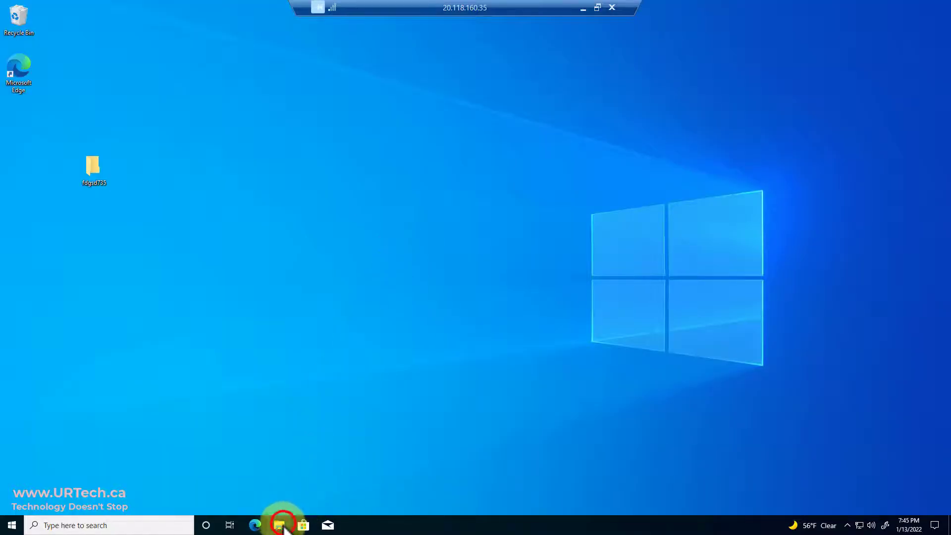
# After the restart, check the local C: AppData\Roaming folder and its Microsoft subfolder
pyautogui.click(280, 526)
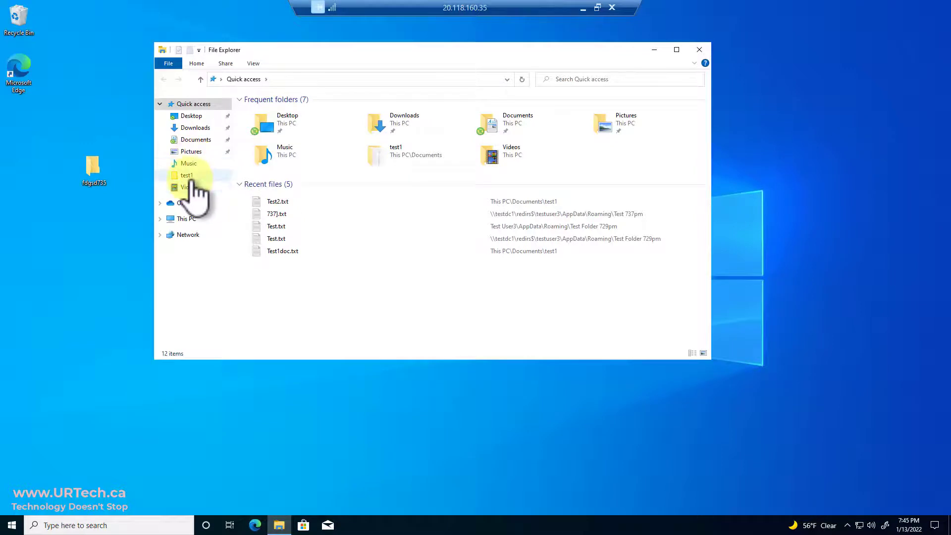
pyautogui.click(186, 218)
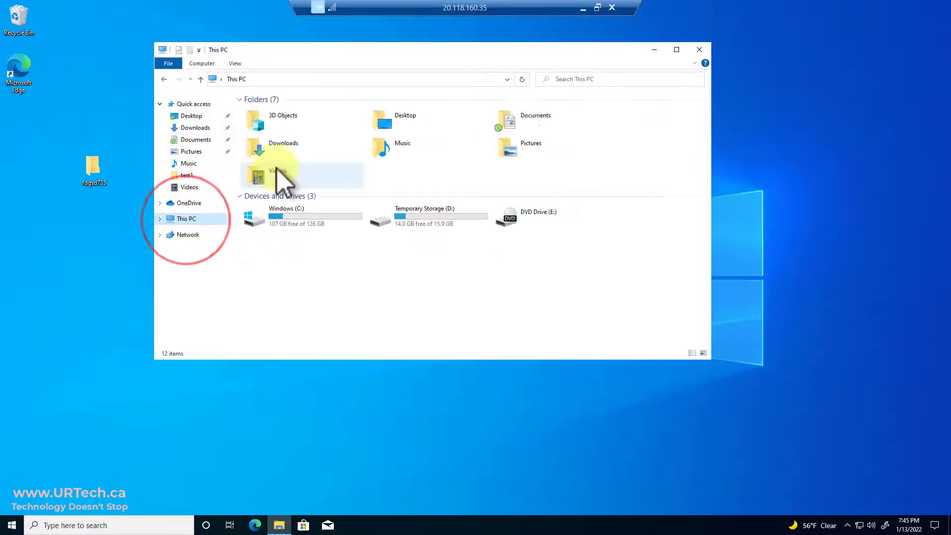
pyautogui.doubleClick(290, 214)
pyautogui.click(259, 167)
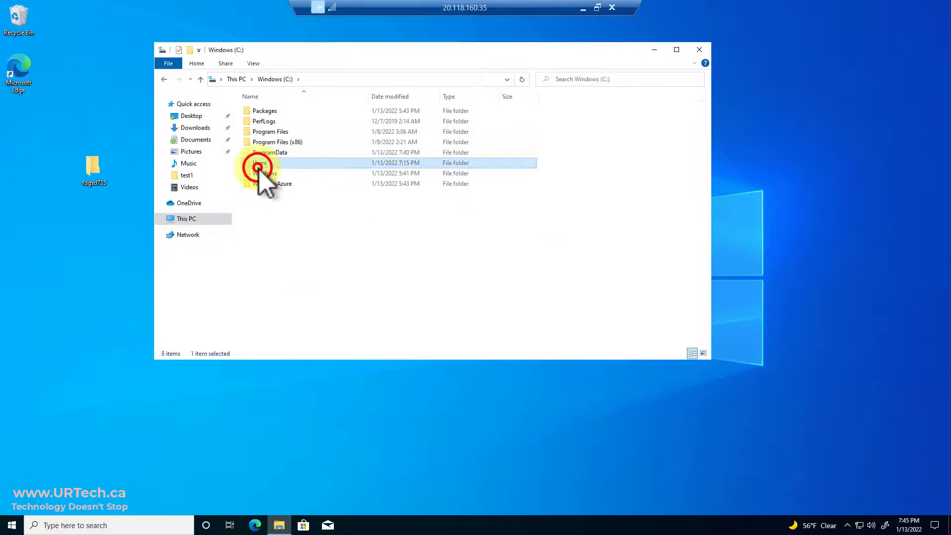
pyautogui.doubleClick(258, 167)
pyautogui.doubleClick(267, 152)
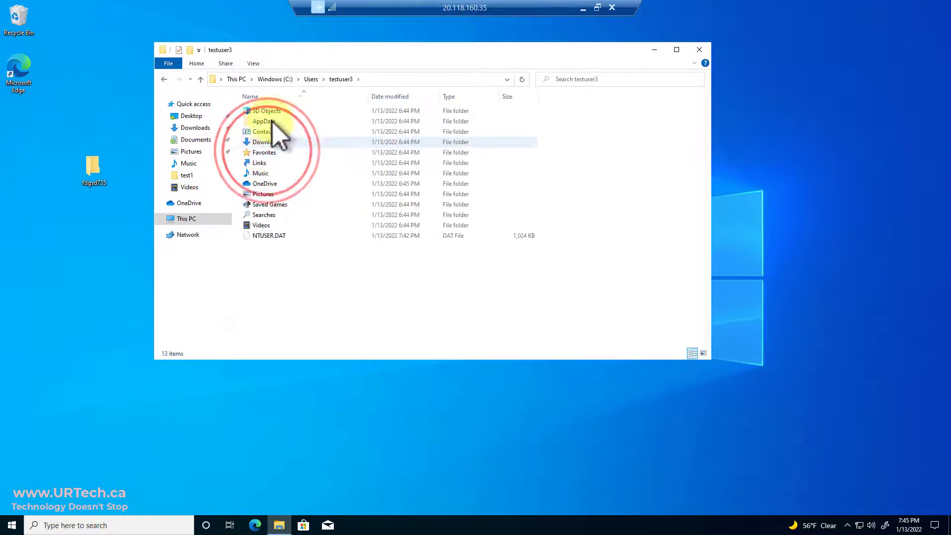
pyautogui.doubleClick(263, 122)
pyautogui.click(271, 133)
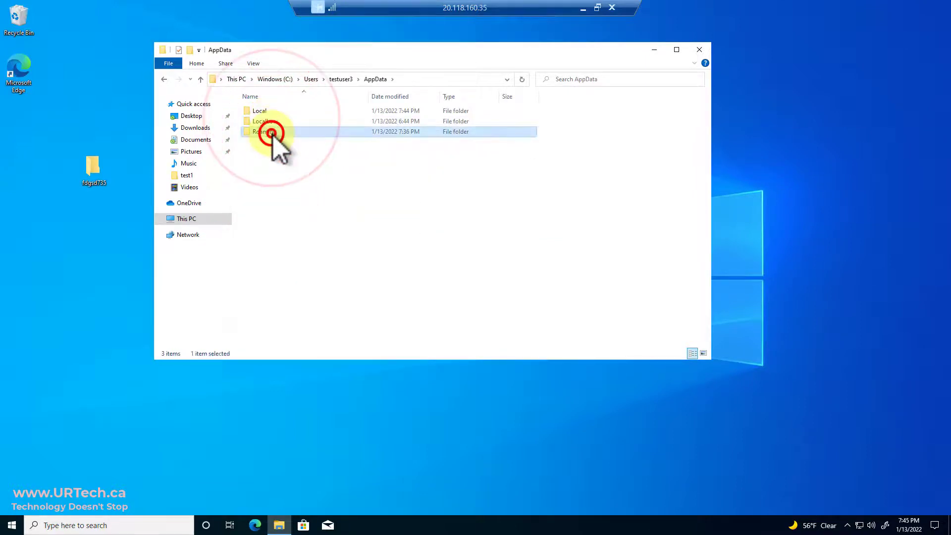
pyautogui.doubleClick(272, 132)
pyautogui.click(271, 113)
pyautogui.doubleClick(271, 113)
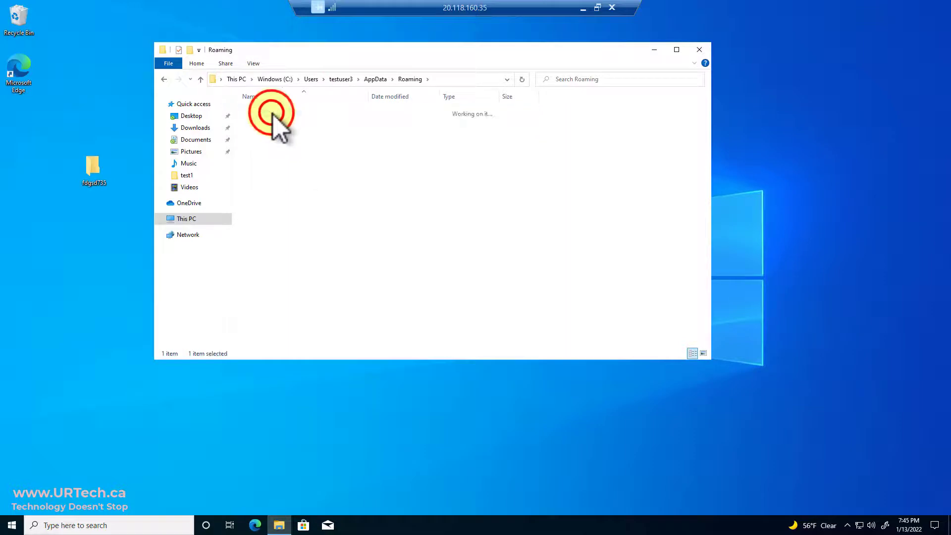
pyautogui.click(409, 79)
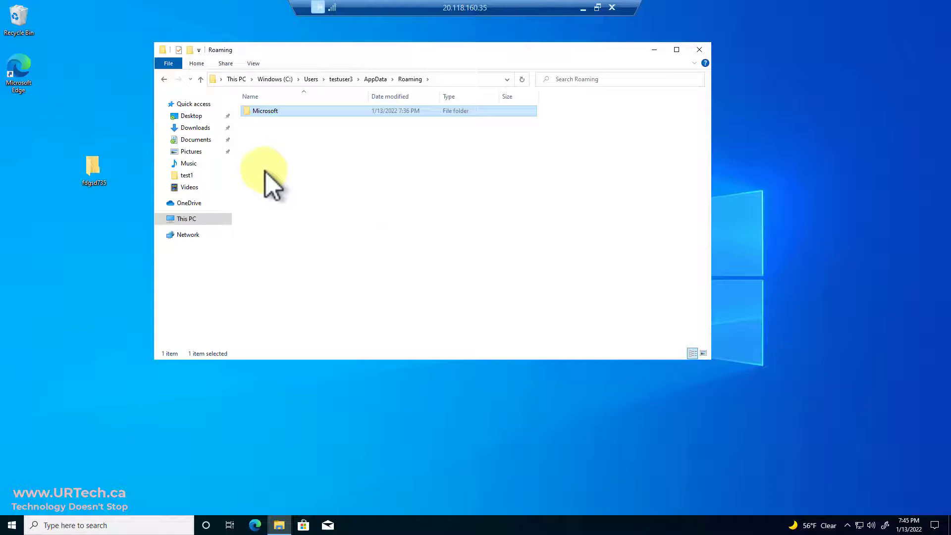
# Go via redirected Documents to the share's AppData\Roaming and select all four folders
pyautogui.click(195, 139)
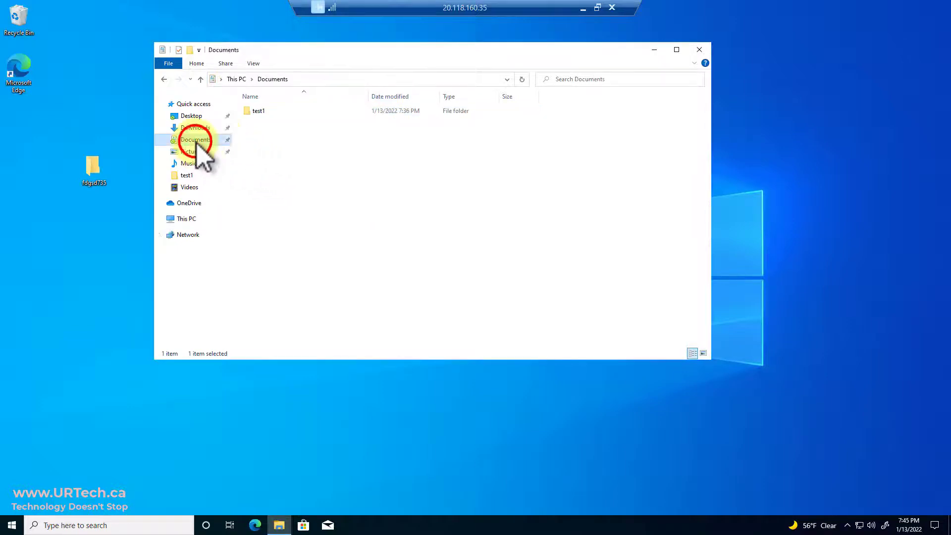
pyautogui.click(368, 80)
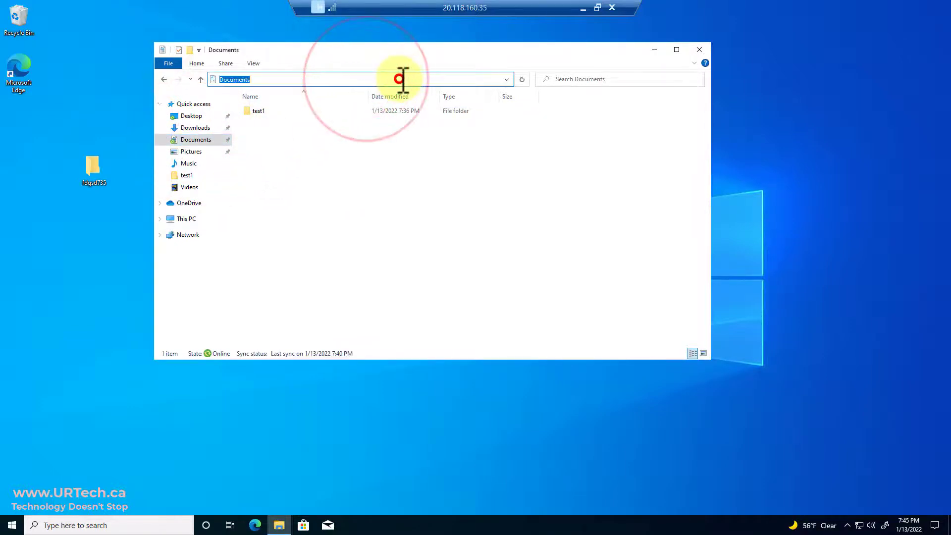
pyautogui.doubleClick(259, 111)
pyautogui.click(490, 79)
pyautogui.press('BackSpace')
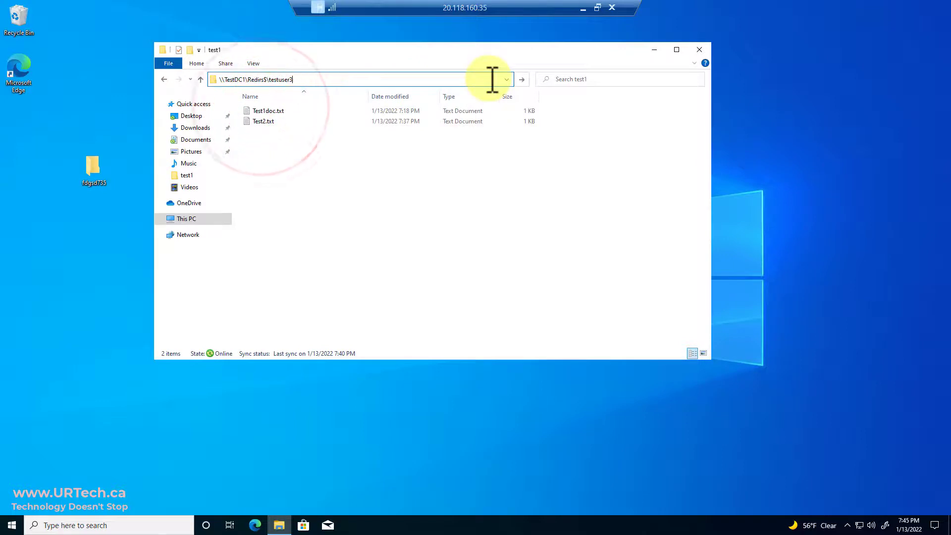
pyautogui.press('Return')
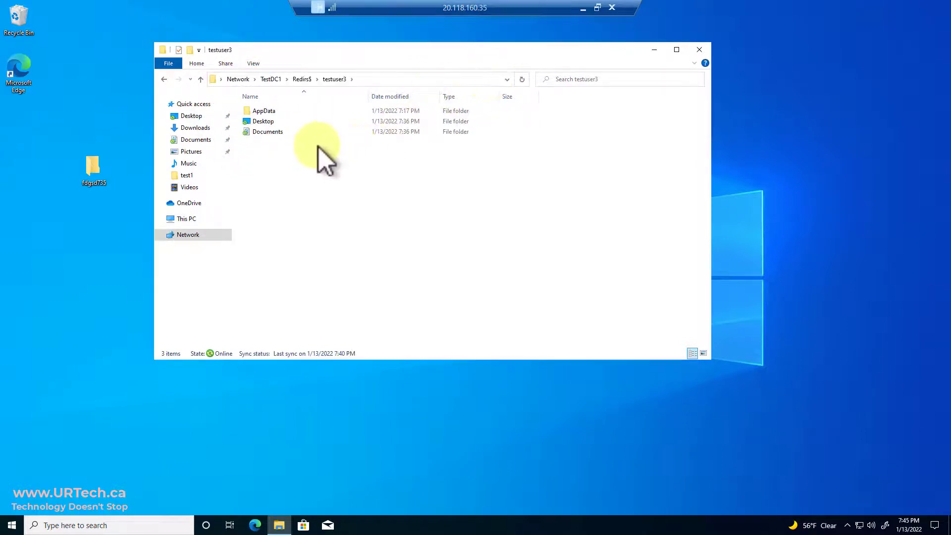
pyautogui.doubleClick(264, 111)
pyautogui.doubleClick(265, 111)
pyautogui.moveTo(325, 178); pyautogui.dragTo(297, 130)
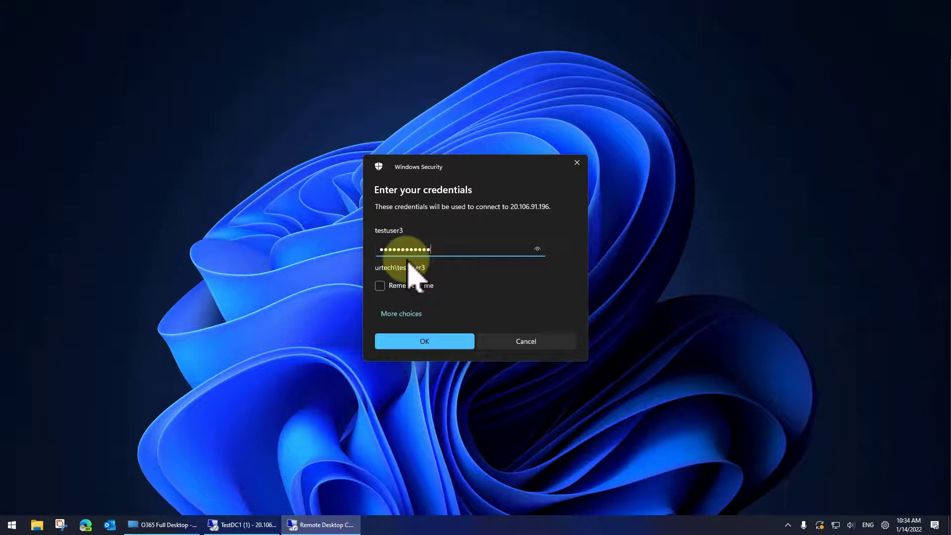
# Log on to the client and bring up the server's Group Policy session
pyautogui.press('Return')
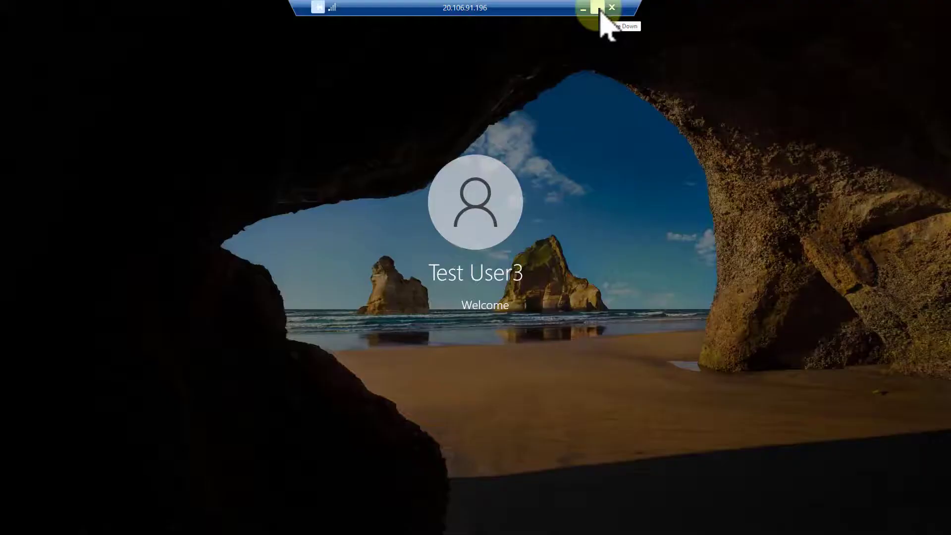
pyautogui.click(597, 8)
pyautogui.click(253, 519)
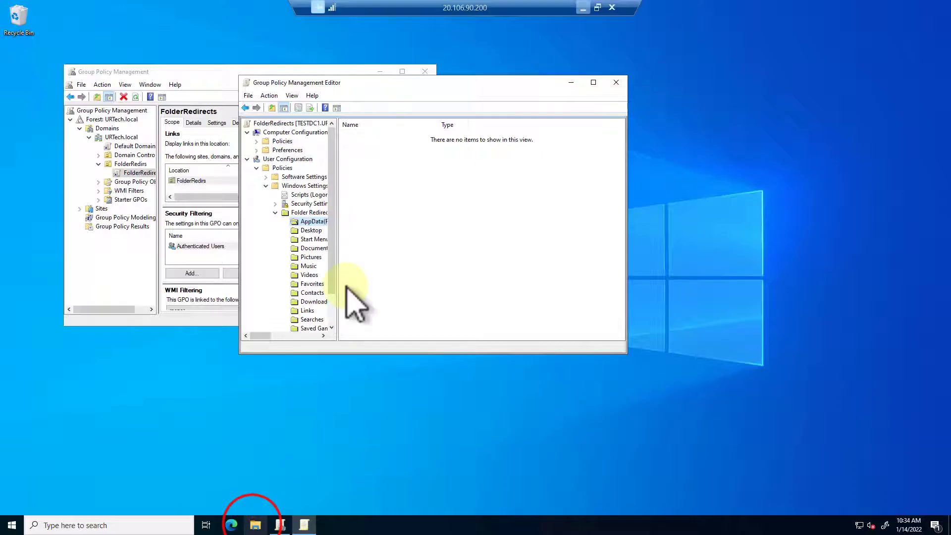
# Review the AppData(Roaming) redirect to \\TestDC1\Redirs$ unchanged, then open the client's fdgsd735 folder
pyautogui.rightClick(308, 223)
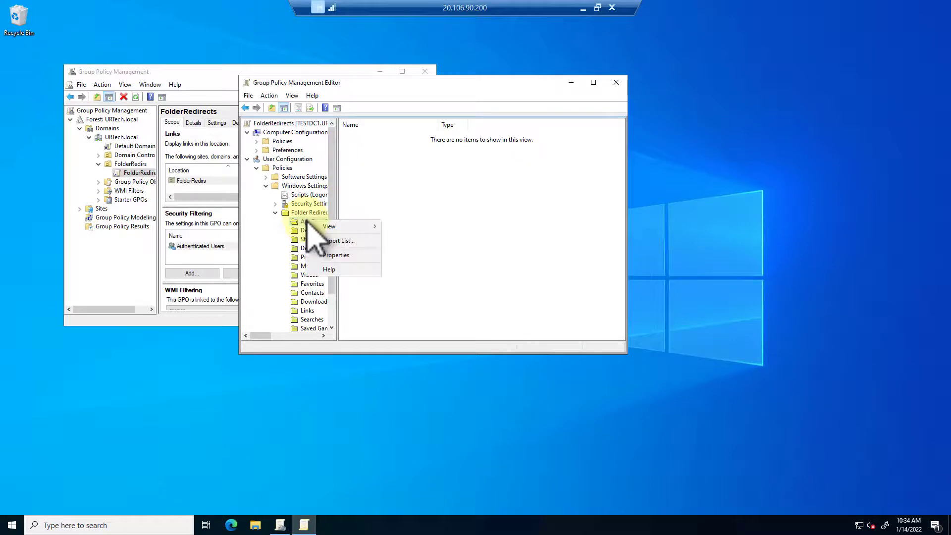
pyautogui.click(340, 252)
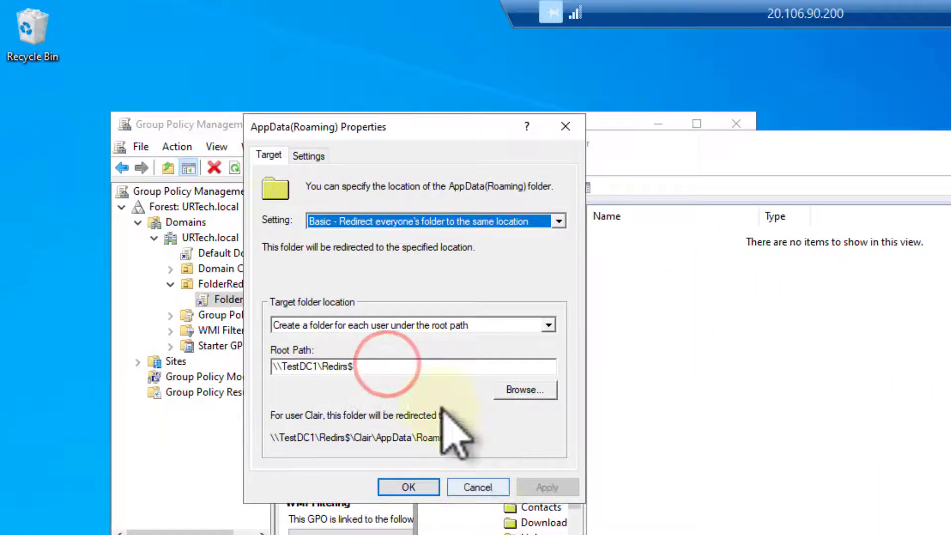
pyautogui.click(307, 156)
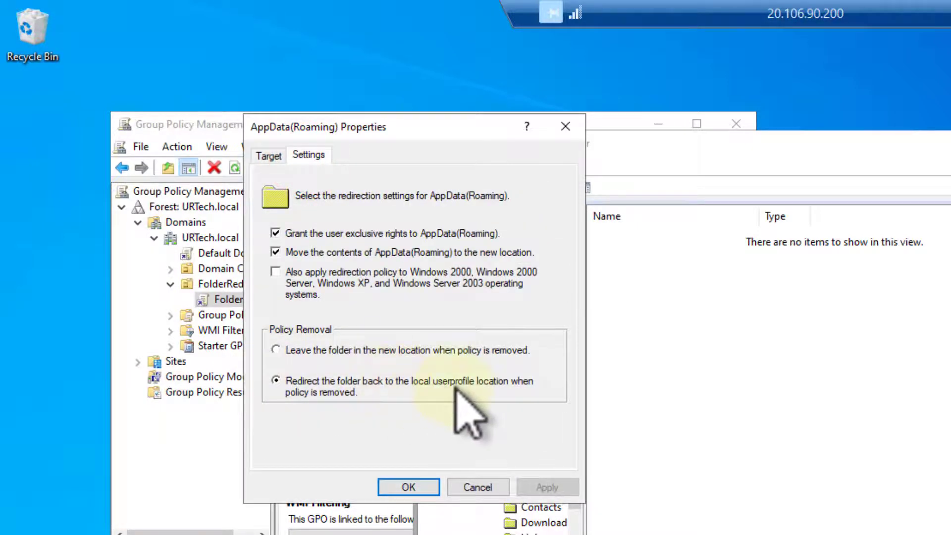
pyautogui.click(484, 487)
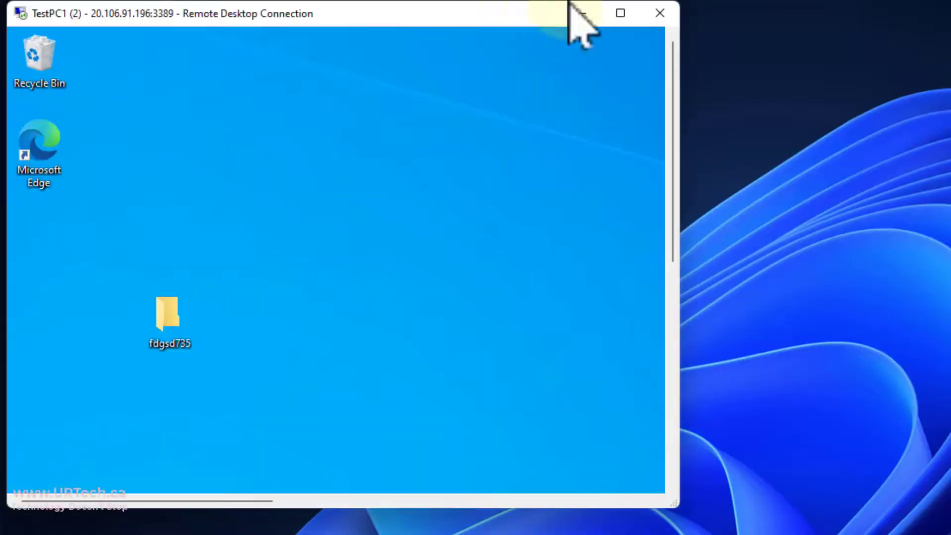
pyautogui.click(621, 13)
pyautogui.doubleClick(154, 292)
# Trim the address bar to \\TestDC1\Redirs$ and open testuser3\AppData there
pyautogui.click(609, 156)
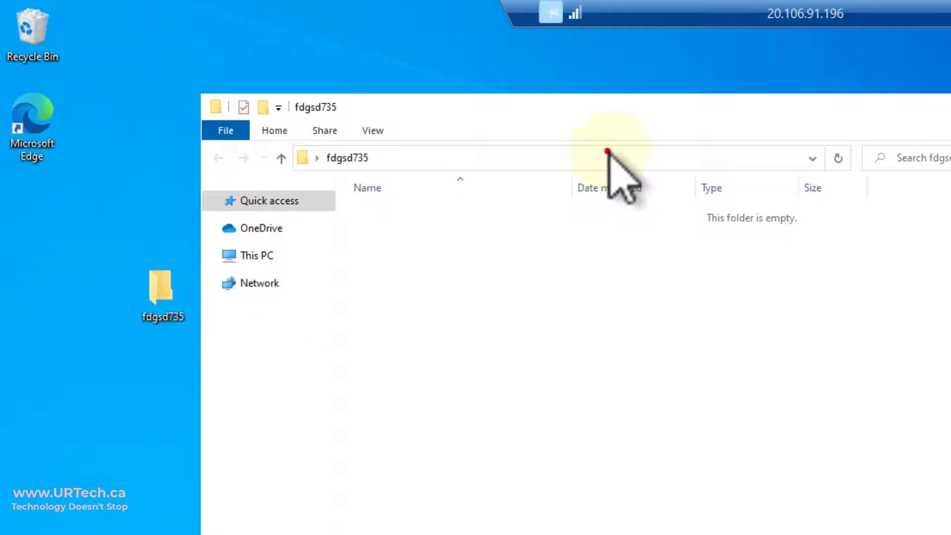
pyautogui.click(601, 159)
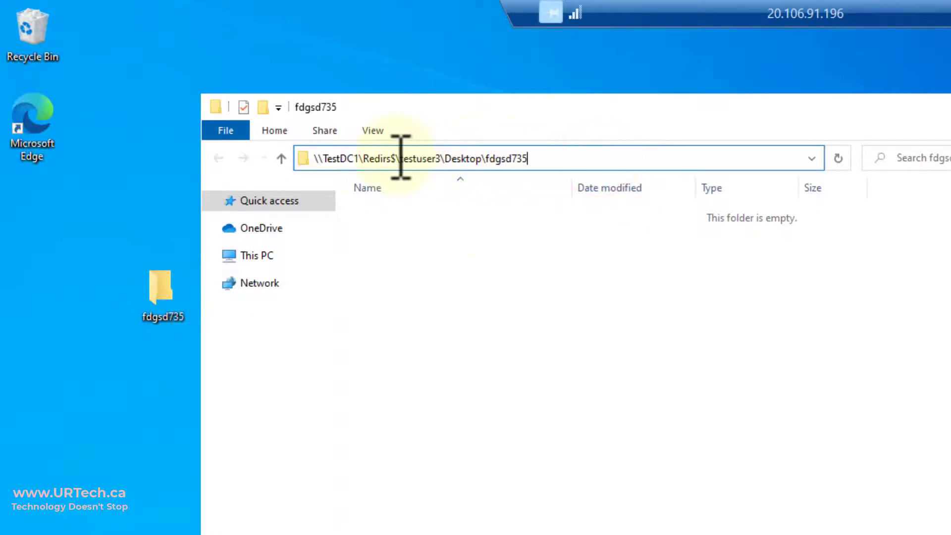
pyautogui.moveTo(396, 159); pyautogui.dragTo(749, 157)
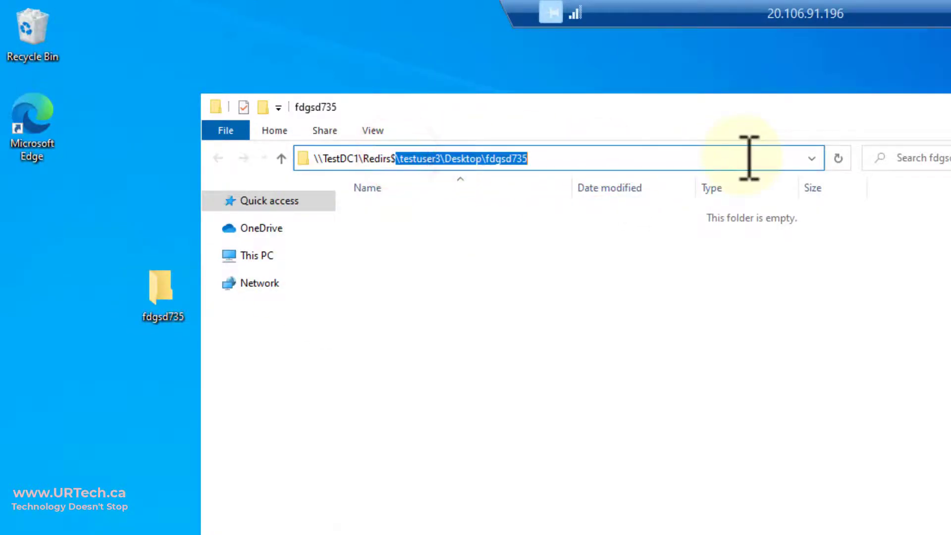
pyautogui.press('BackSpace')
pyautogui.press('Return')
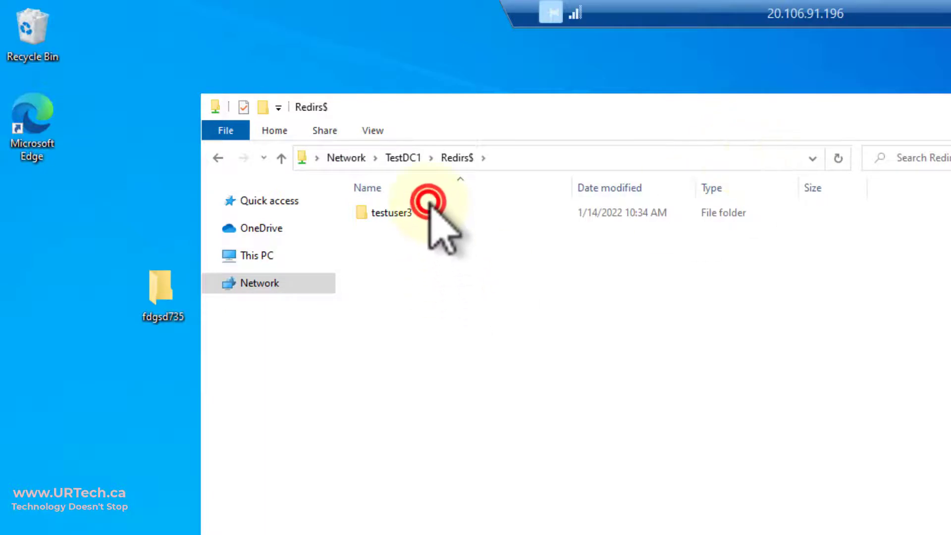
pyautogui.doubleClick(426, 207)
pyautogui.doubleClick(424, 210)
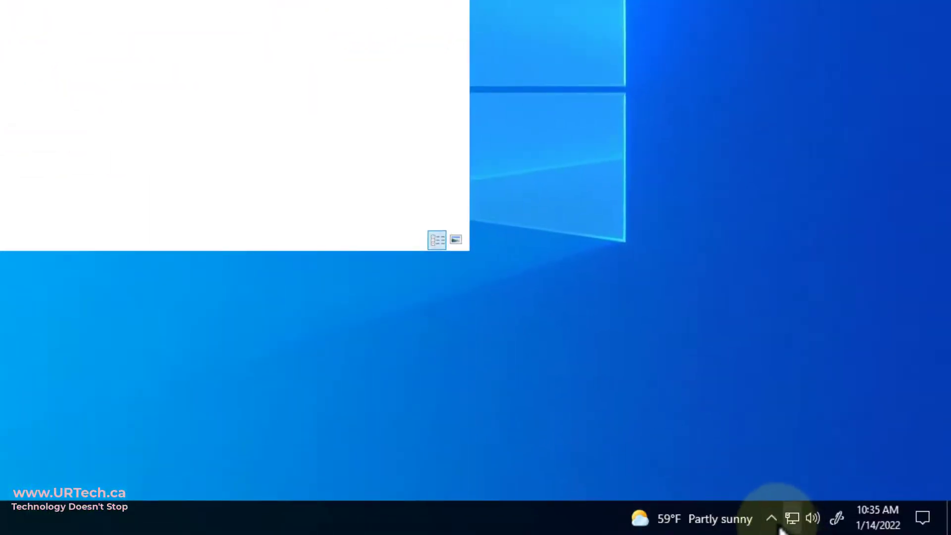
# Browse Sync Center's Offline Files copy to Redirs$\testuser3\AppData, then close that window
pyautogui.click(771, 518)
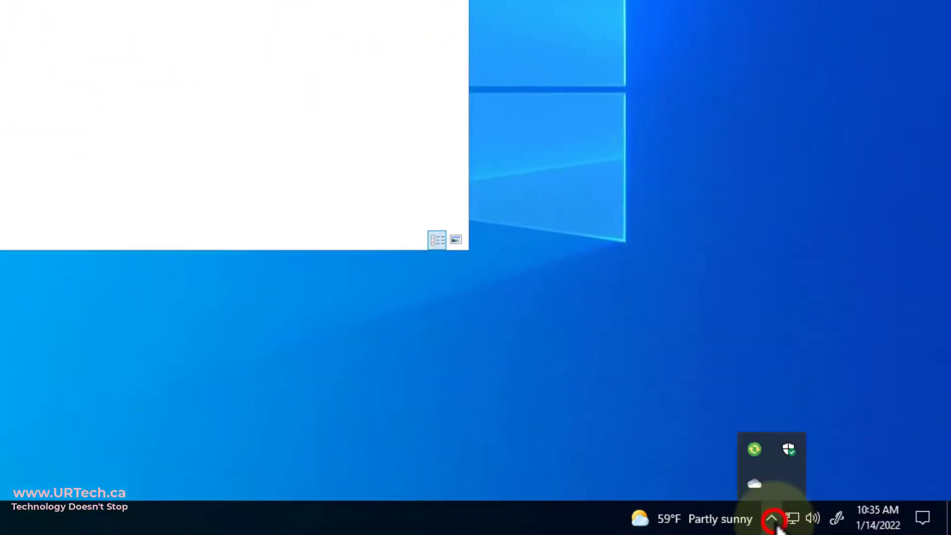
pyautogui.doubleClick(757, 447)
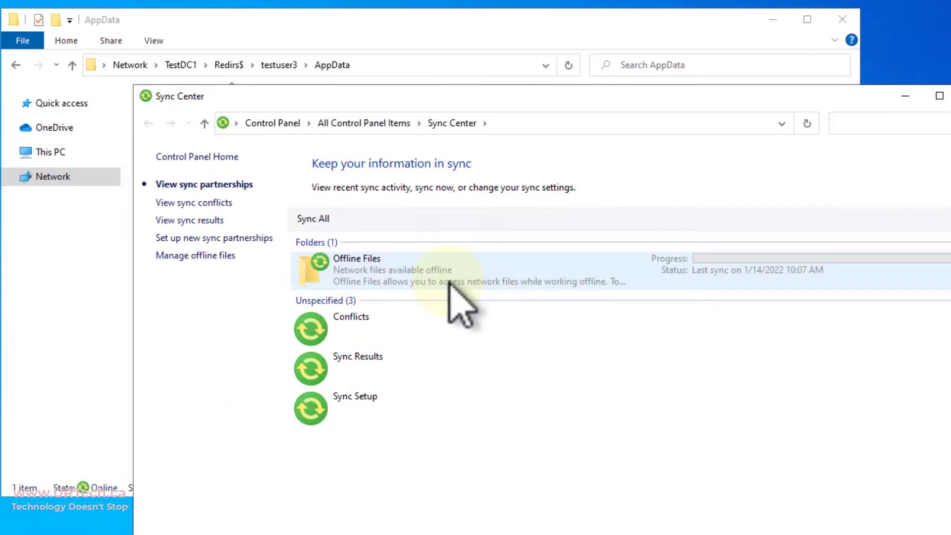
pyautogui.click(448, 281)
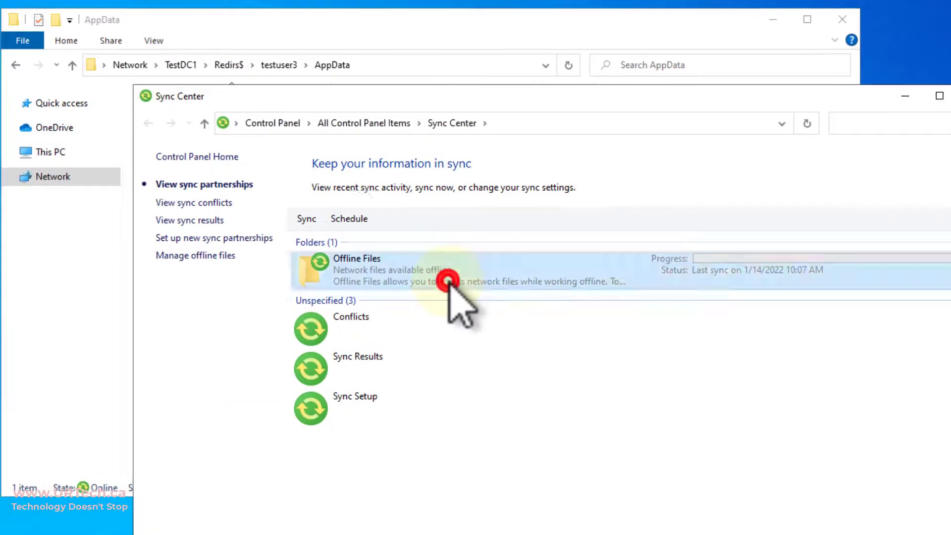
pyautogui.doubleClick(448, 281)
pyautogui.doubleClick(393, 249)
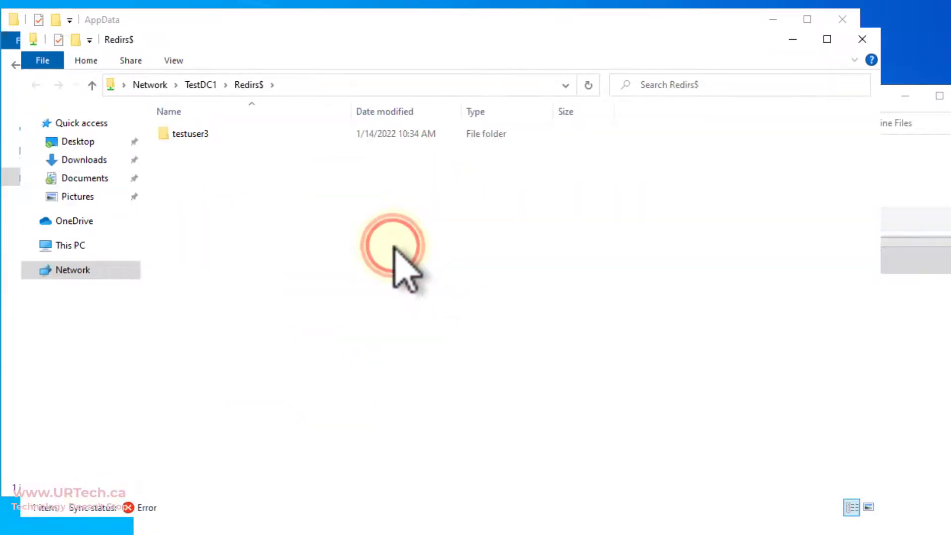
pyautogui.doubleClick(211, 136)
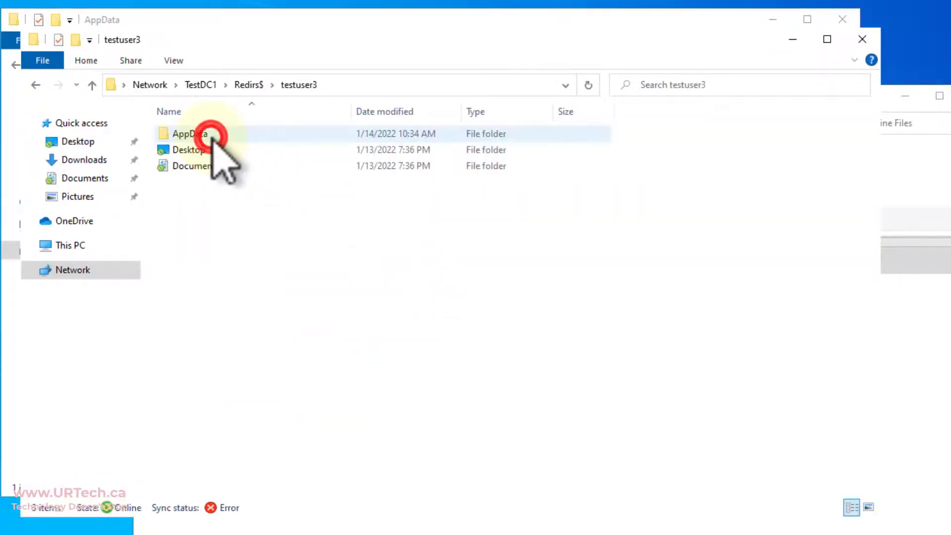
pyautogui.doubleClick(210, 136)
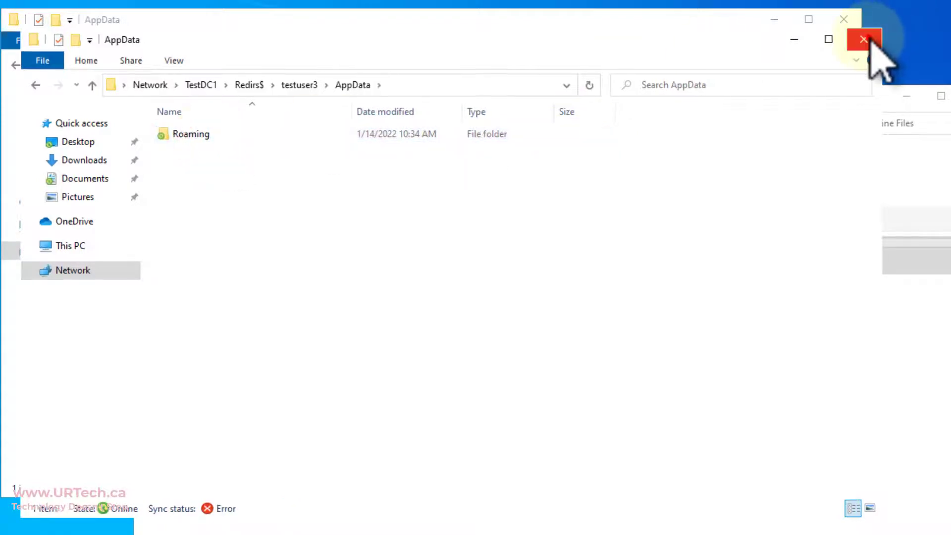
pyautogui.click(862, 39)
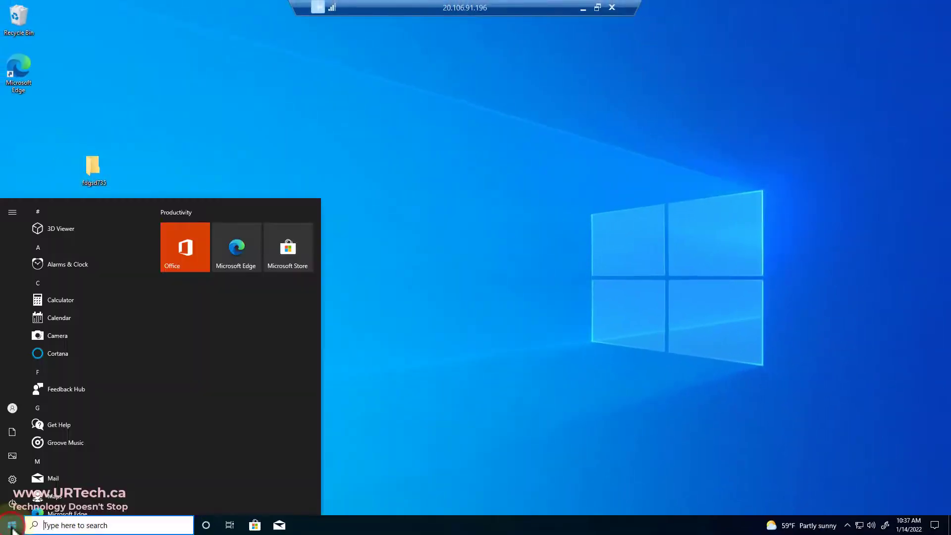
# Download and install Teams through Edge, sign in with the existing account, and reposition its window
pyautogui.click(249, 252)
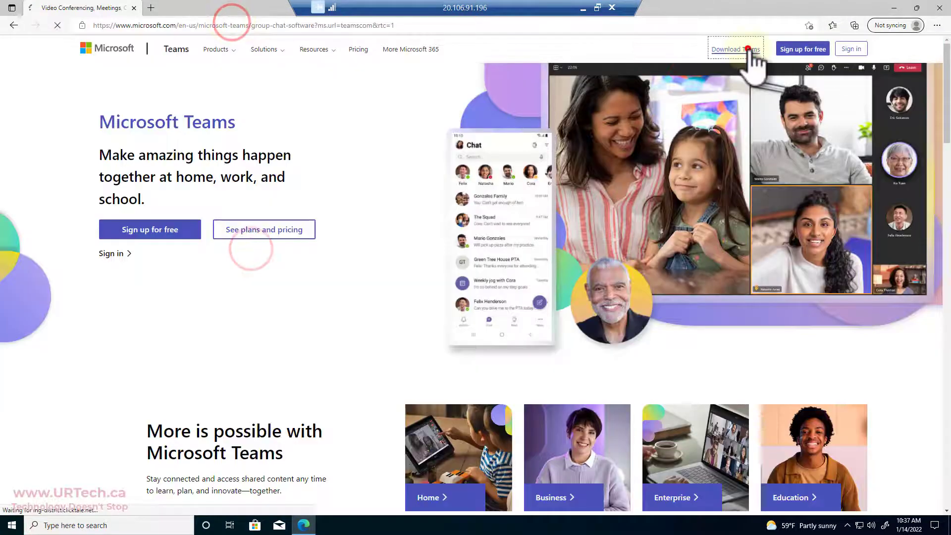
pyautogui.click(747, 47)
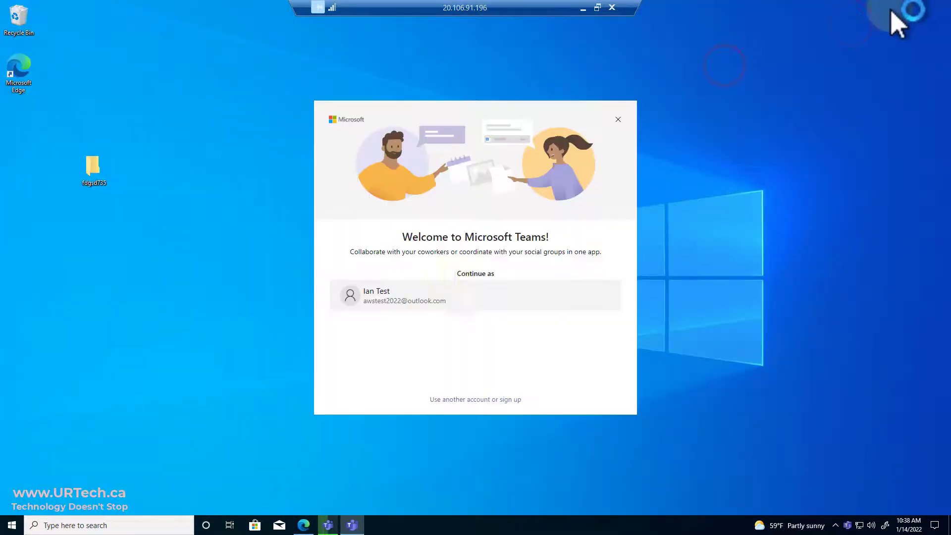
pyautogui.click(420, 297)
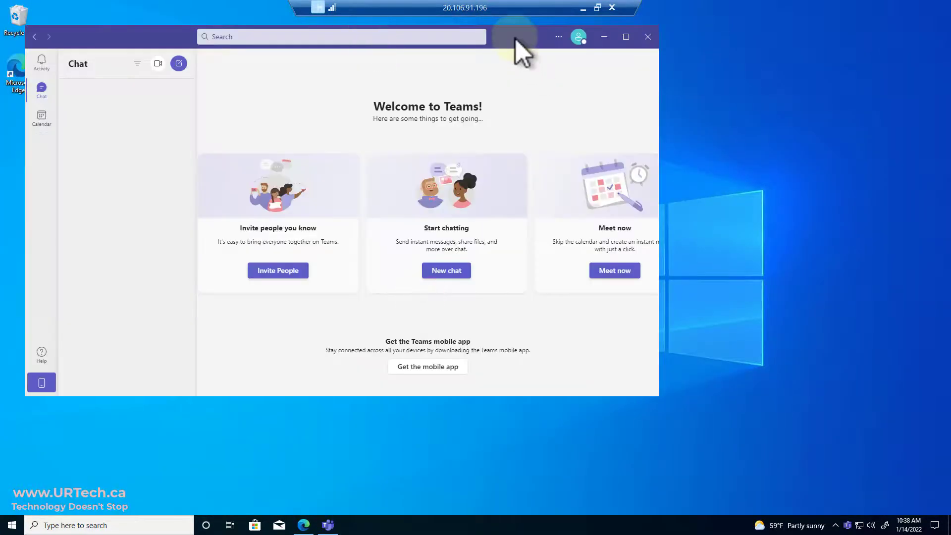
pyautogui.moveTo(512, 36); pyautogui.dragTo(650, 55)
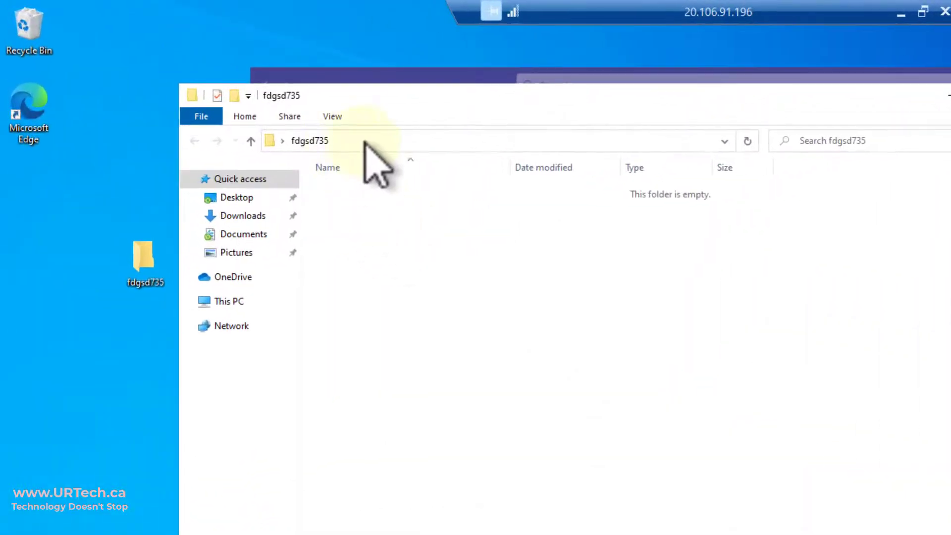
# Open \\TestDC1\Redirs$\testuser3\AppData\Roaming\Microsoft\Teams on the share
pyautogui.click(450, 142)
pyautogui.click(393, 142)
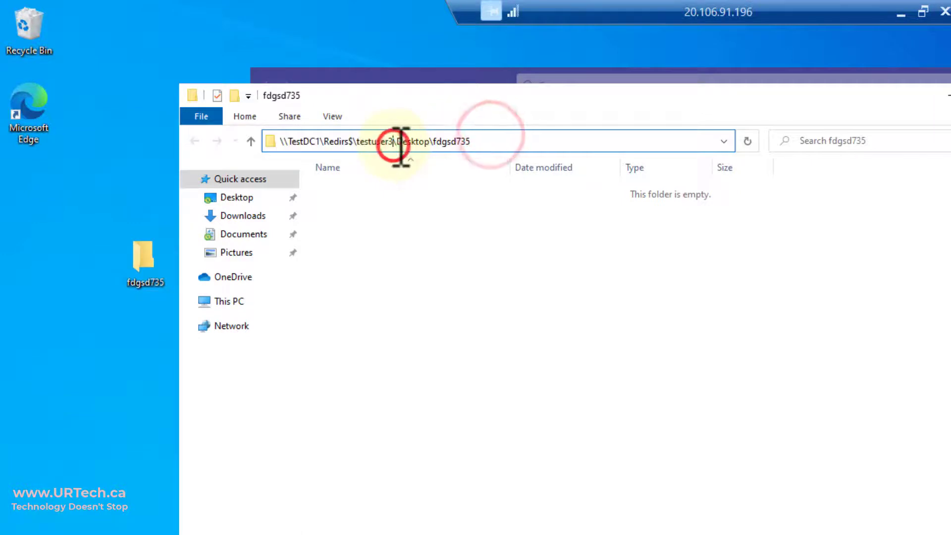
pyautogui.hotkey('shift', 'End')
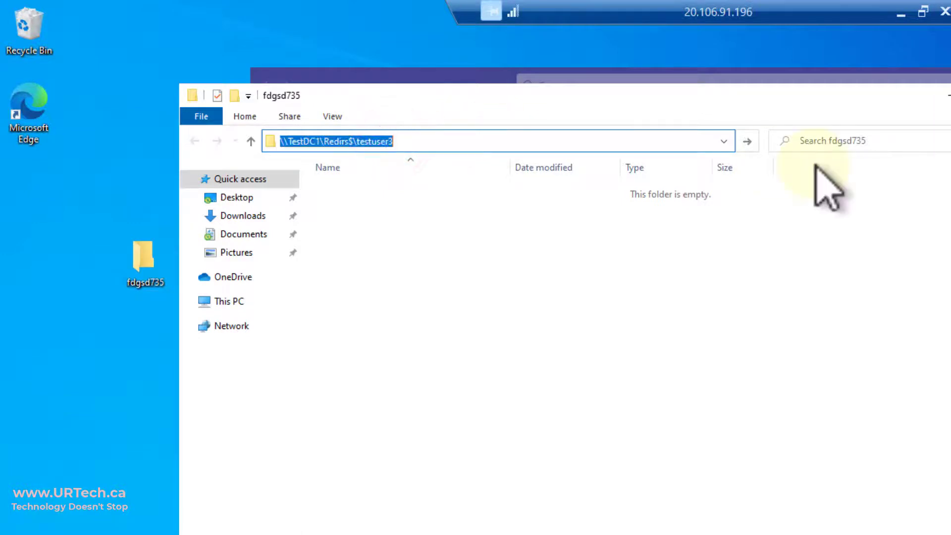
pyautogui.press('Return')
pyautogui.doubleClick(428, 187)
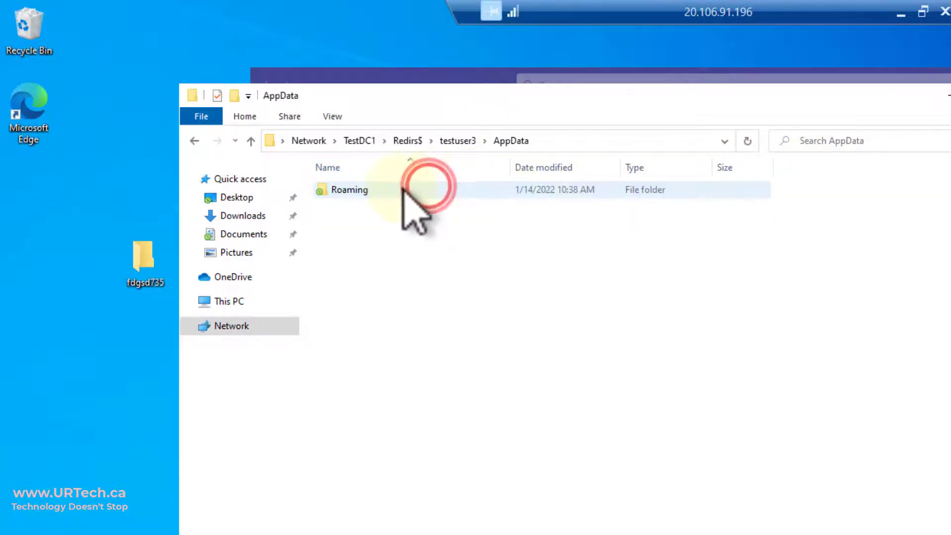
pyautogui.doubleClick(397, 189)
pyautogui.doubleClick(399, 189)
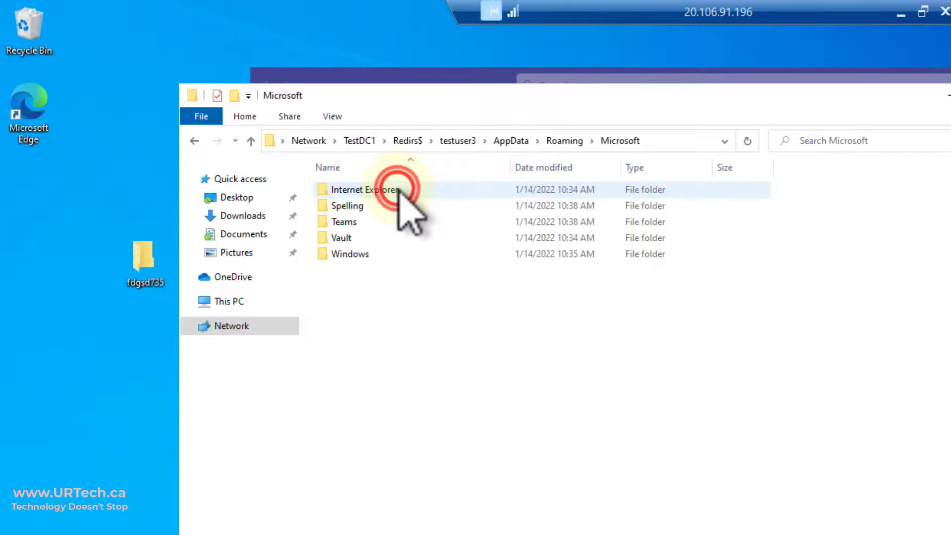
pyautogui.doubleClick(362, 220)
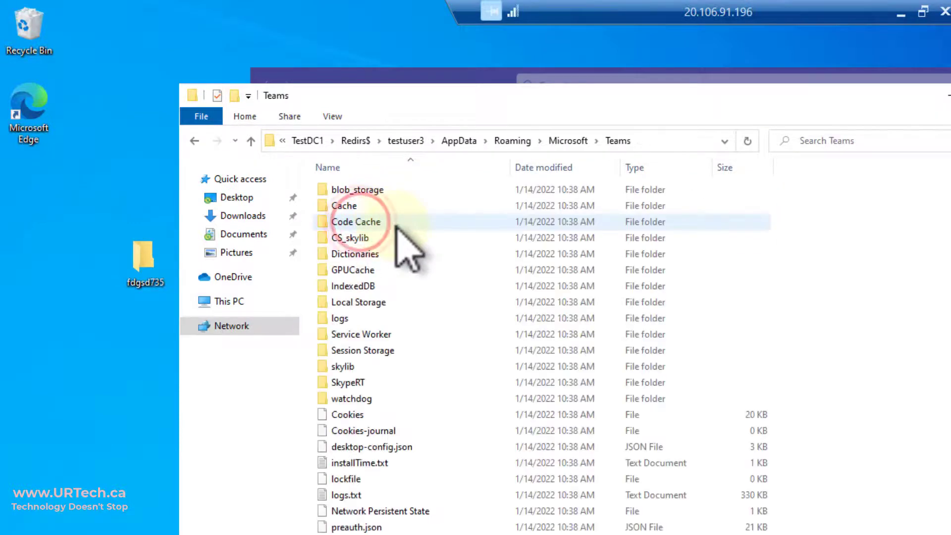
# Check the Teams folder directly under Roaming, then return to AppData
pyautogui.click(519, 141)
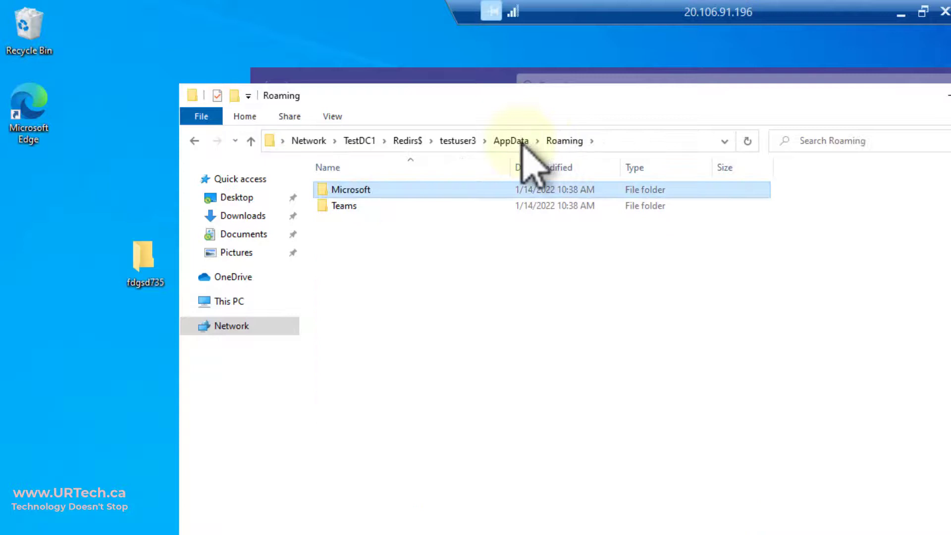
pyautogui.doubleClick(347, 206)
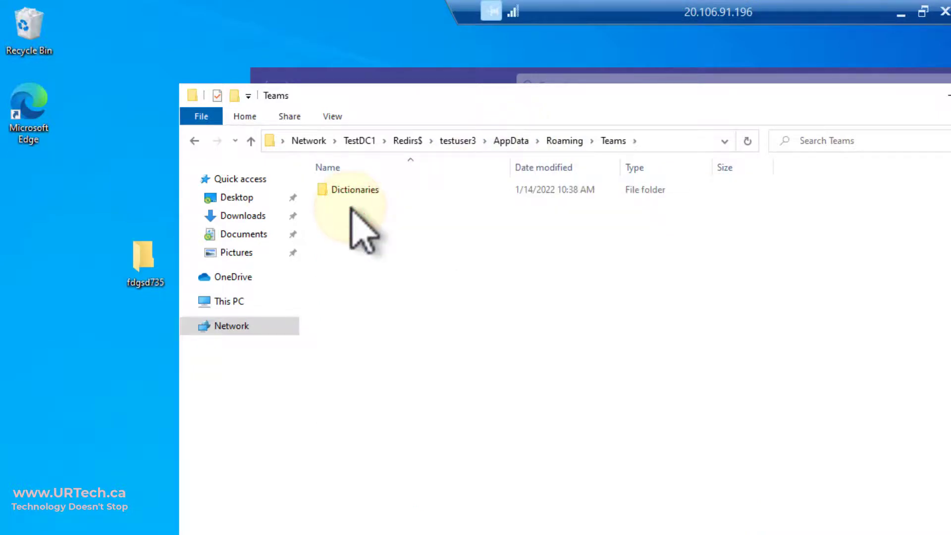
pyautogui.click(510, 142)
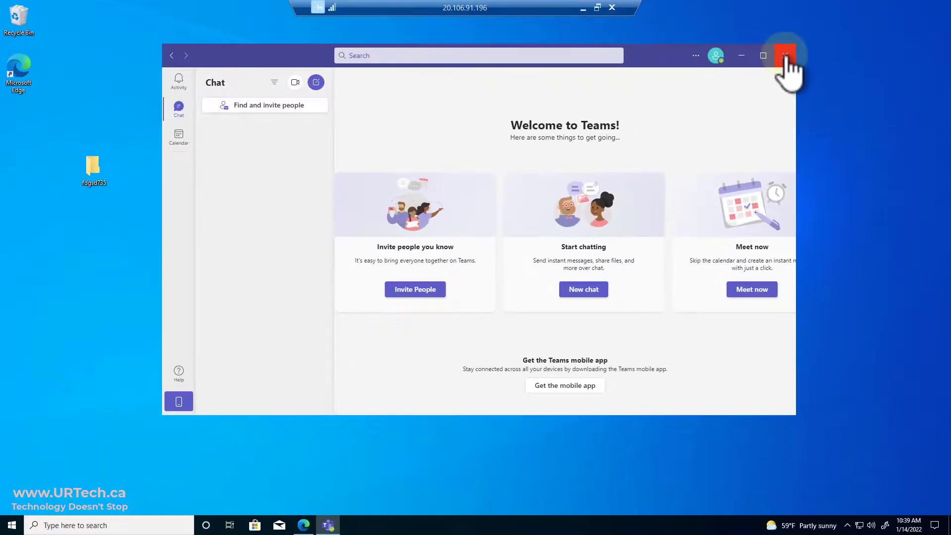
# Close Teams and switch from the client to the server's Group Policy session
pyautogui.click(786, 69)
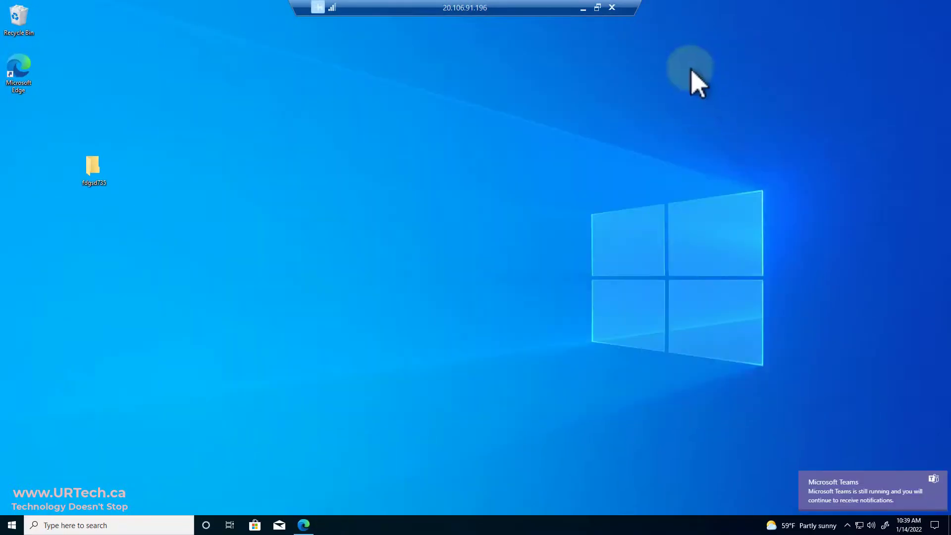
pyautogui.click(583, 8)
pyautogui.click(254, 520)
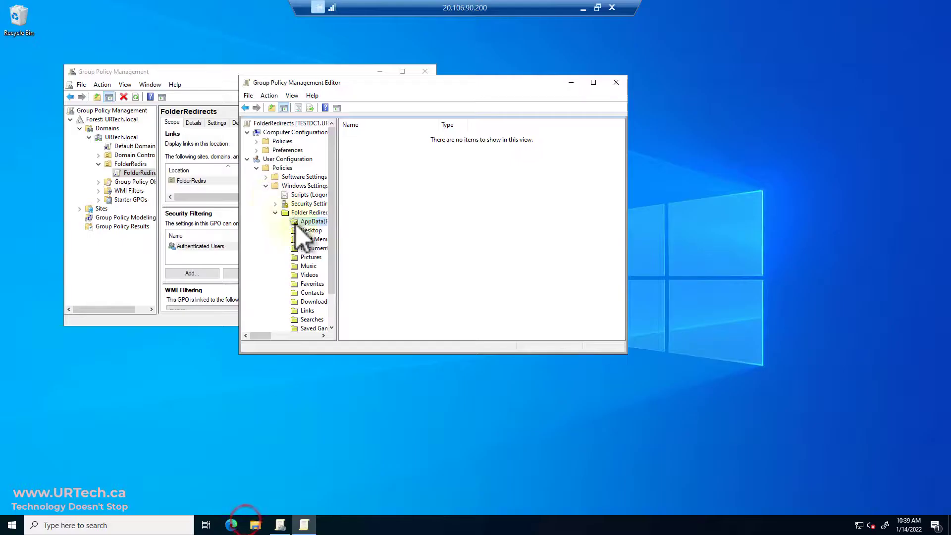
# Set AppData(Roaming) redirection to Not configured, then return to the Windows 10 session
pyautogui.rightClick(312, 233)
pyautogui.click(338, 256)
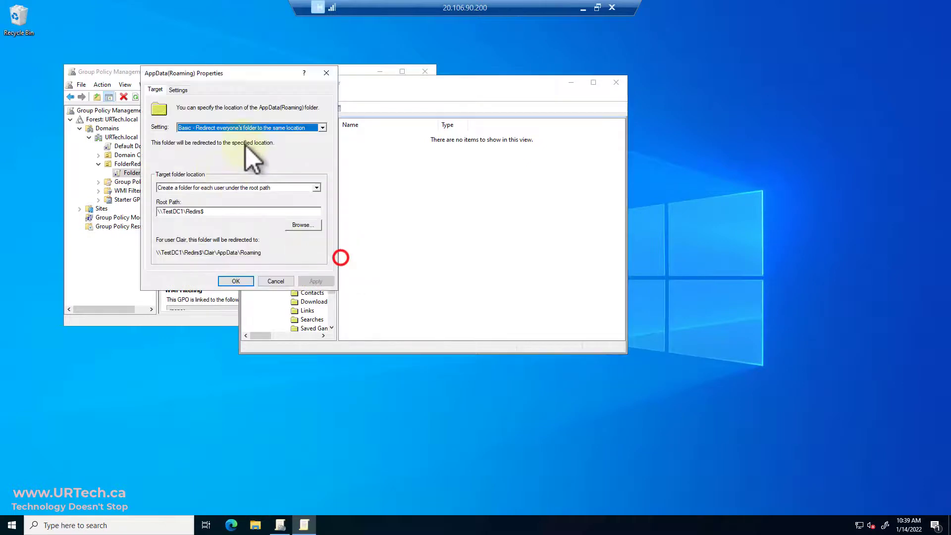
pyautogui.click(251, 128)
pyautogui.click(240, 149)
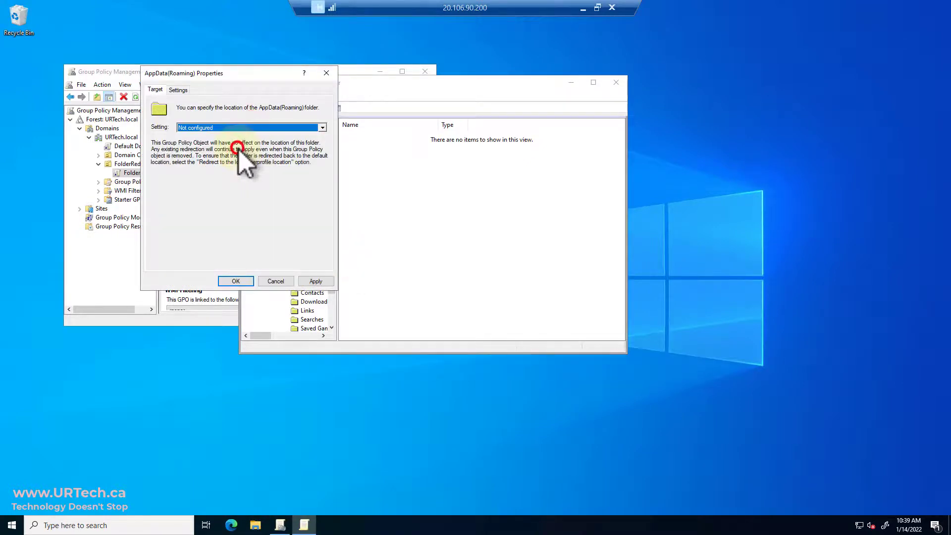
pyautogui.click(235, 282)
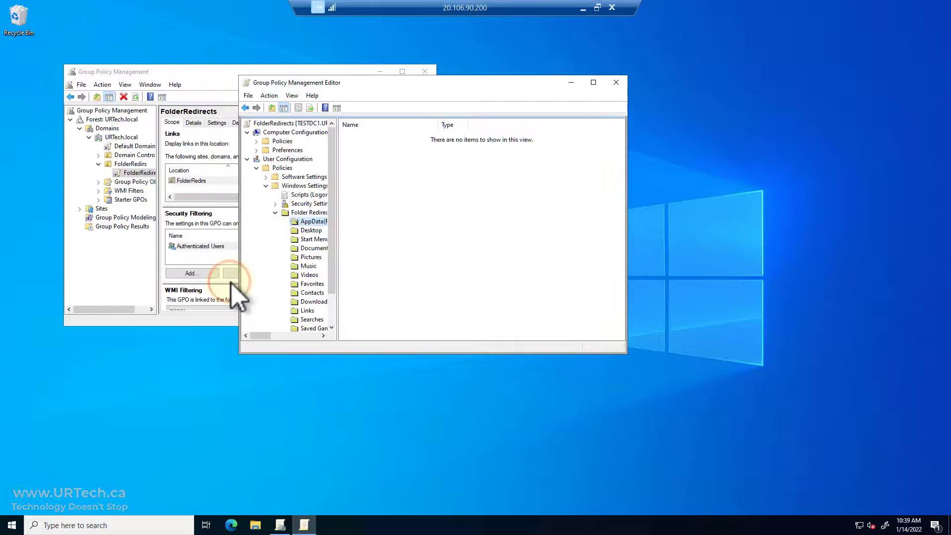
pyautogui.click(582, 8)
pyautogui.click(307, 522)
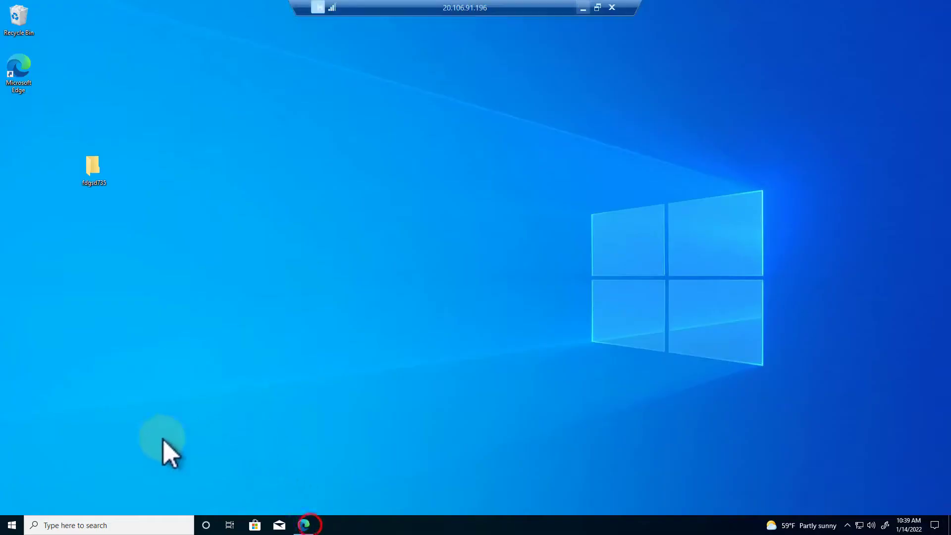
# Run gpupdate /force in an admin PowerShell and answer Y to log off
pyautogui.rightClick(11, 526)
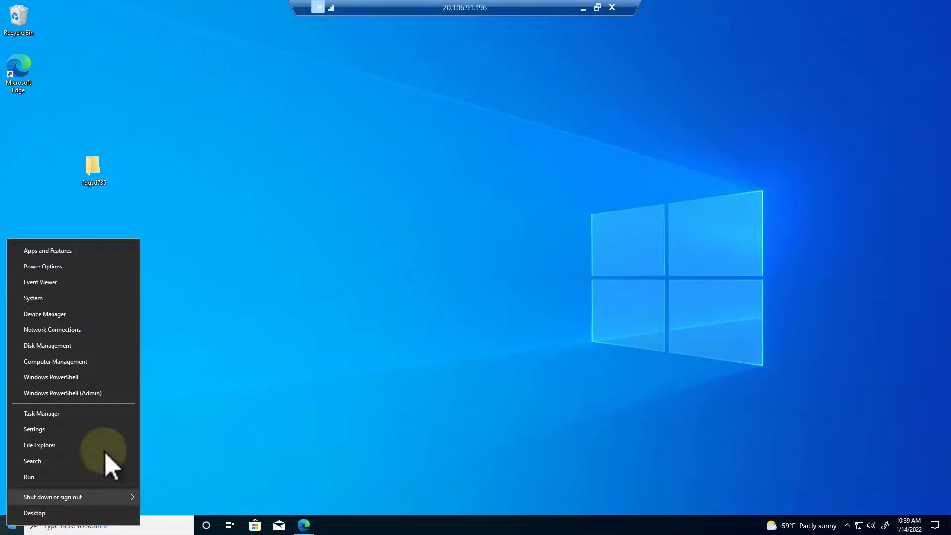
pyautogui.click(63, 392)
pyautogui.write('gpupdate /force')
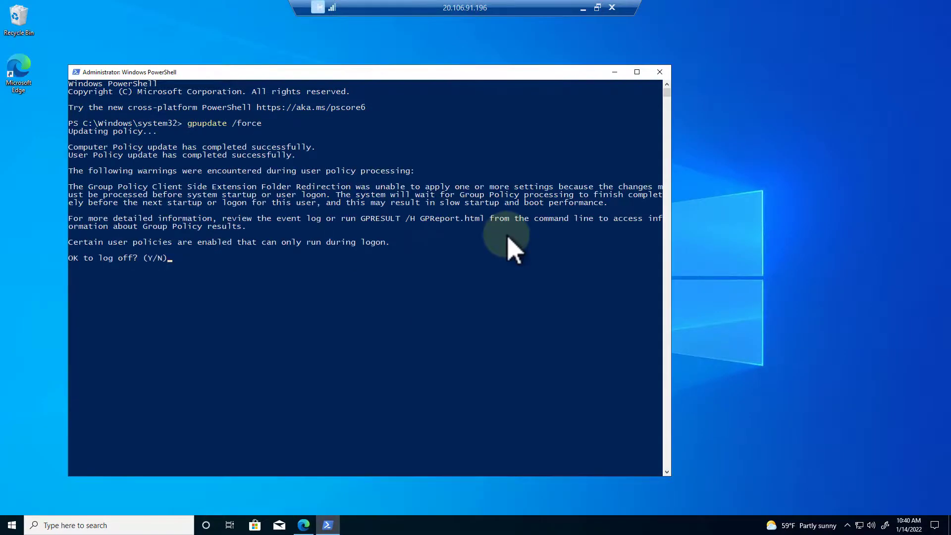
pyautogui.write('y')
pyautogui.press('Return')
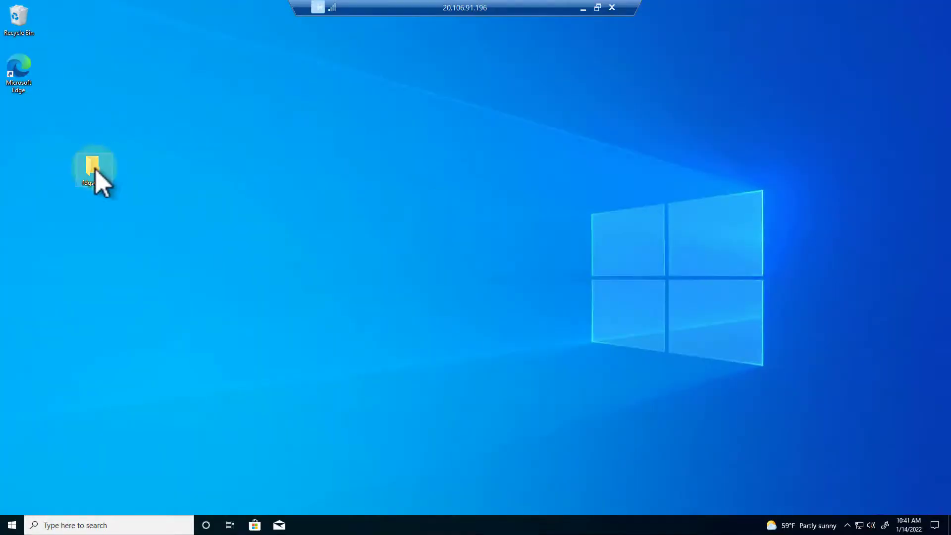
# Open the user's AppData\Roaming\Microsoft\Teams folder on the \\TestDC1\Redirs$ share
pyautogui.doubleClick(93, 169)
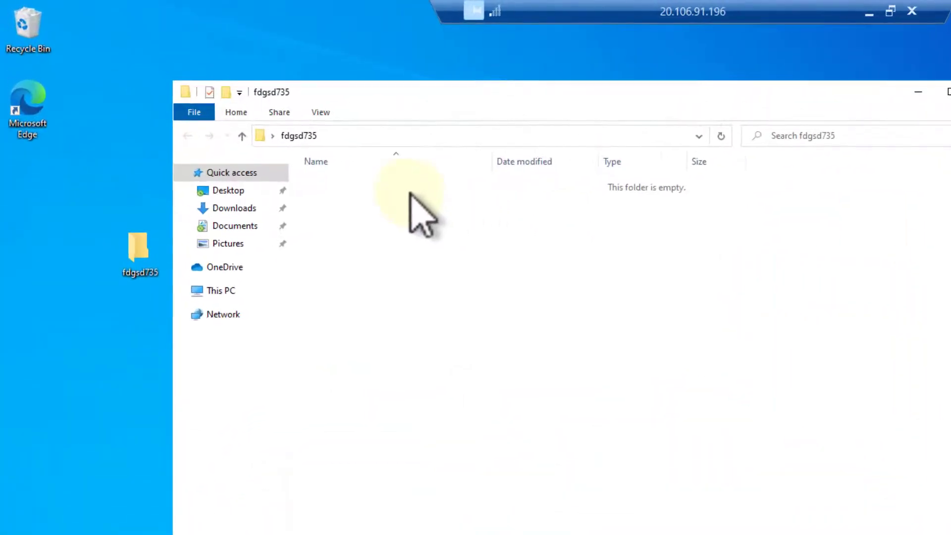
pyautogui.click(384, 132)
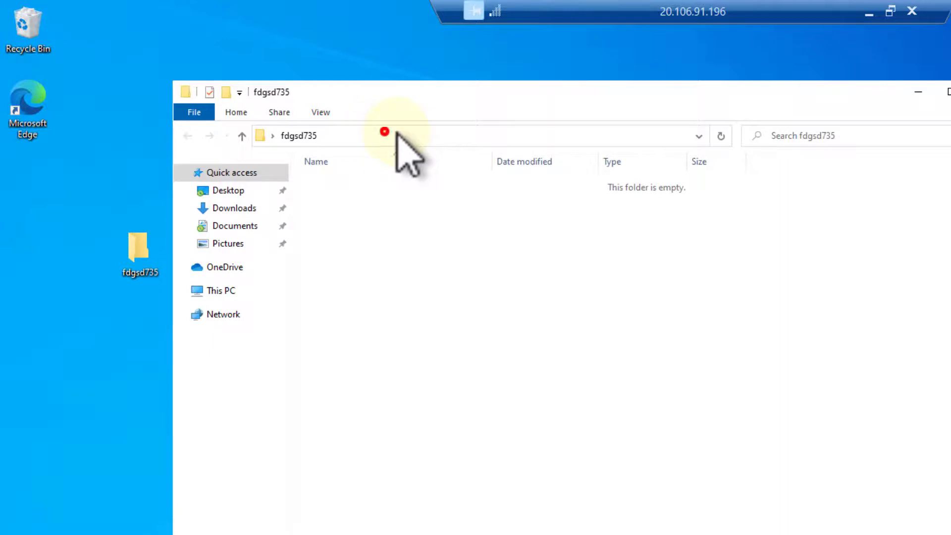
pyautogui.click(442, 134)
pyautogui.click(379, 135)
pyautogui.hotkey('shift', 'End')
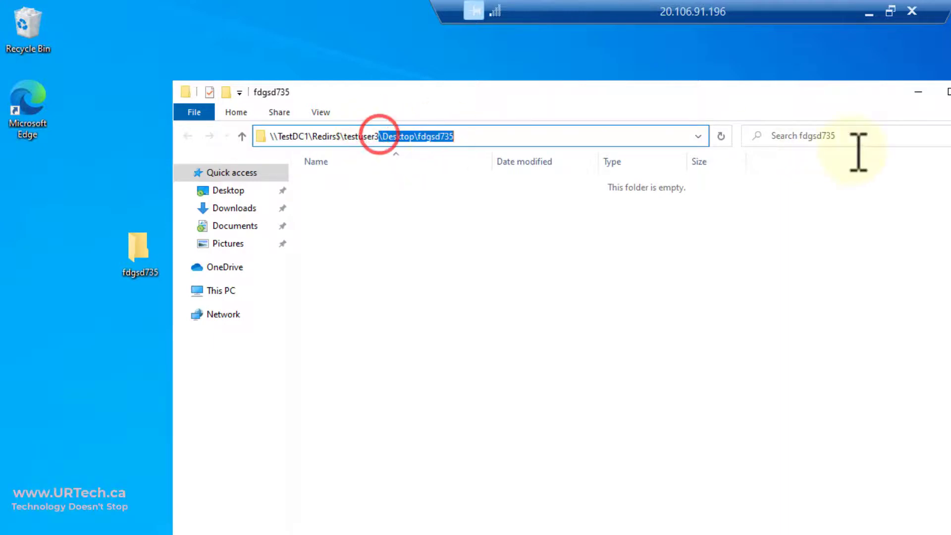
pyautogui.press('Delete')
pyautogui.press('Return')
pyautogui.doubleClick(386, 183)
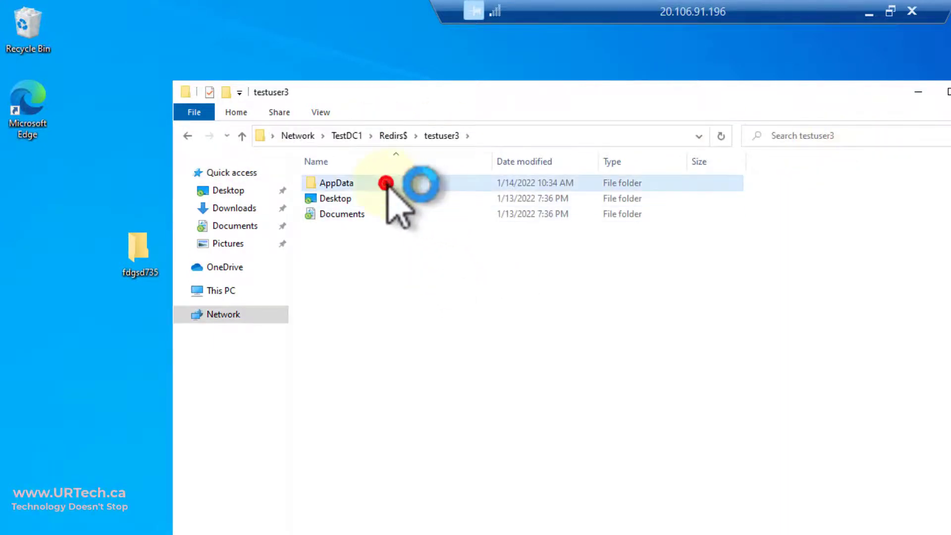
pyautogui.doubleClick(386, 184)
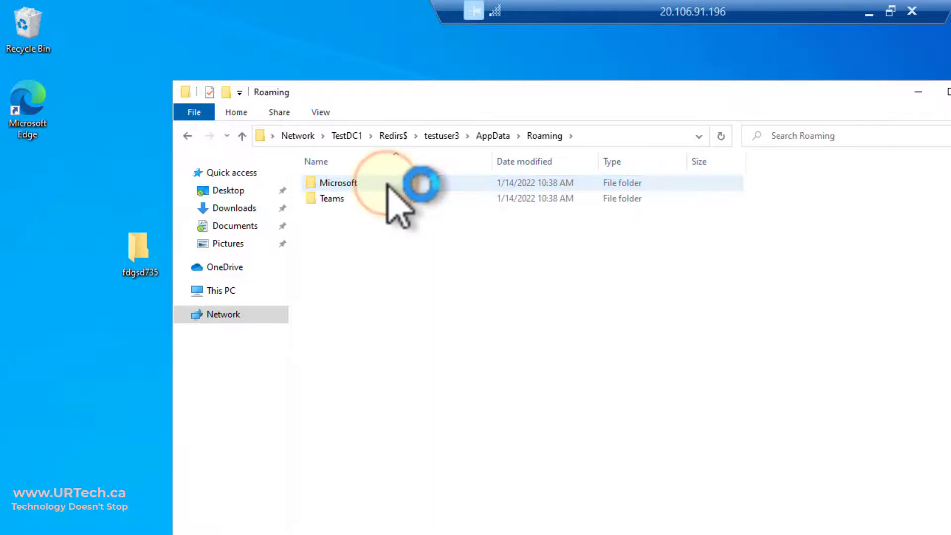
pyautogui.click(386, 183)
pyautogui.doubleClick(386, 184)
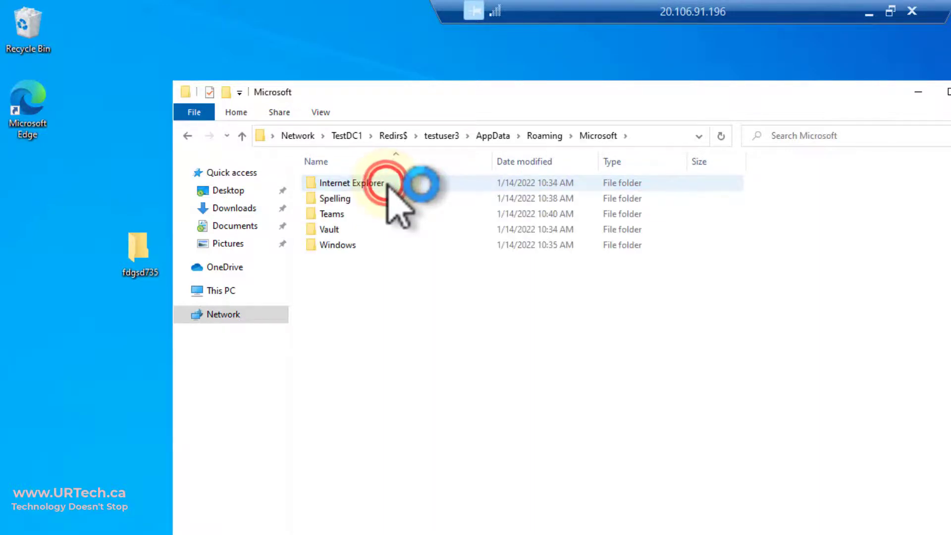
pyautogui.click(359, 210)
pyautogui.doubleClick(359, 211)
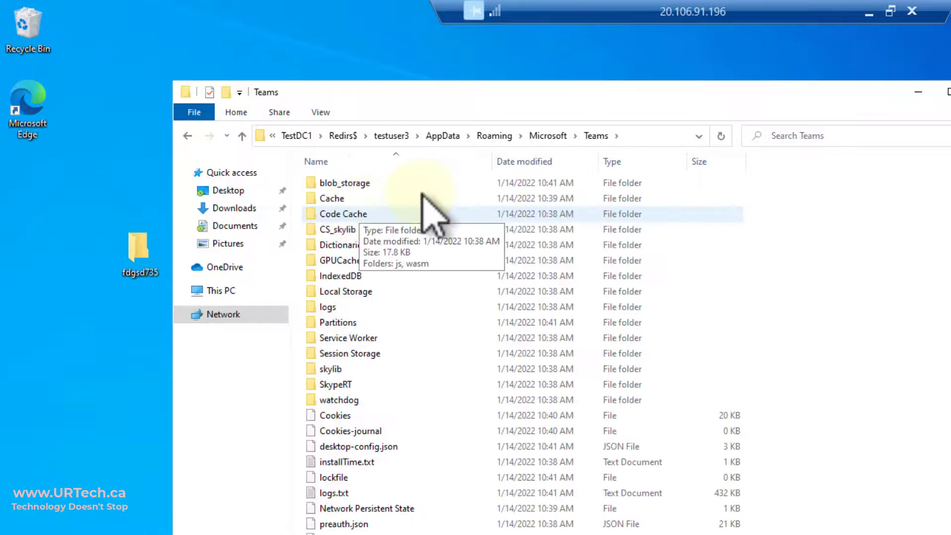
# Browse the local C:\Users\<user>\AppData\Roaming\Microsoft\Teams folder, then step back to Roaming
pyautogui.click(661, 132)
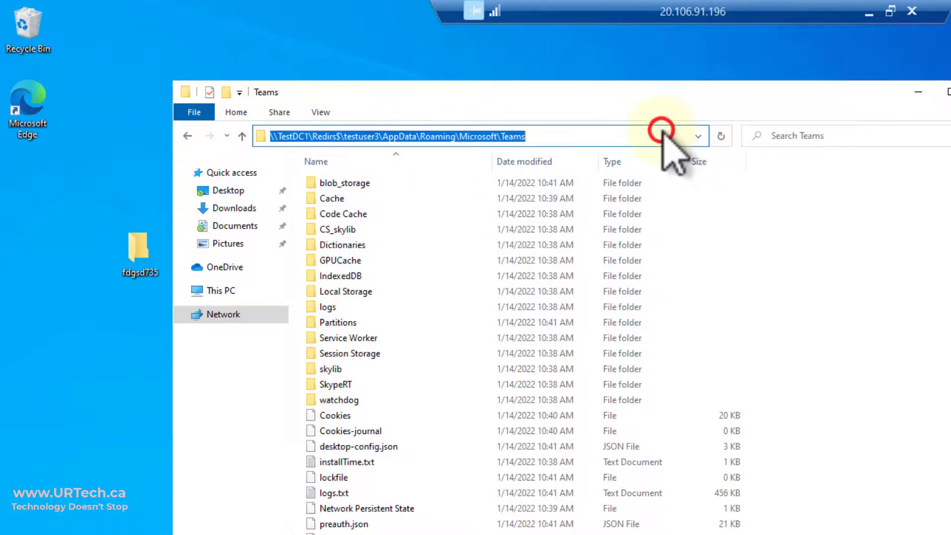
pyautogui.write('c:')
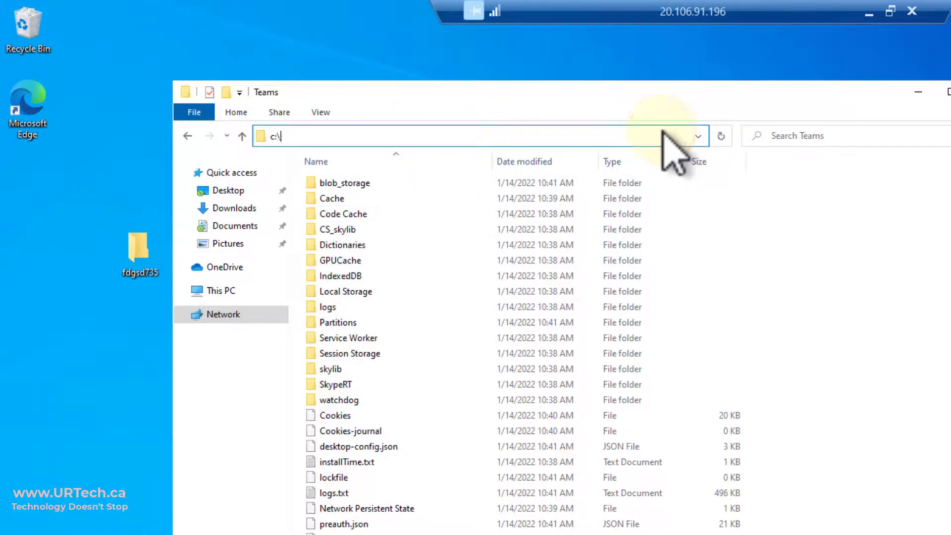
pyautogui.write('\\users')
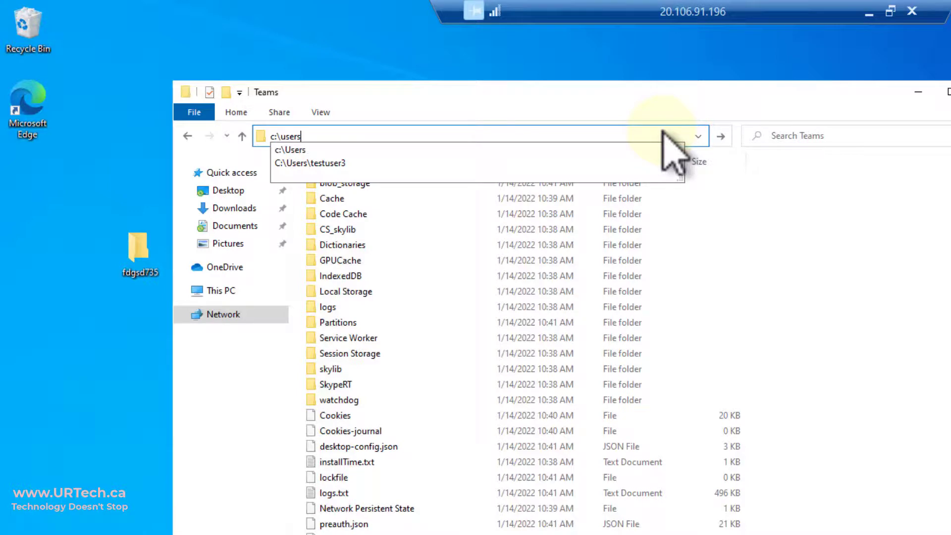
pyautogui.press('Down')
pyautogui.press('Down')
pyautogui.write('\\a')
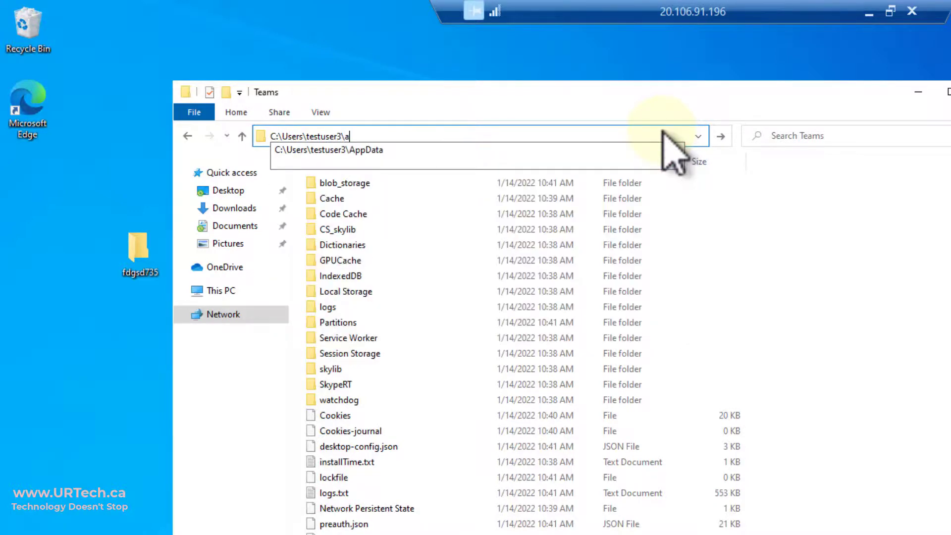
pyautogui.press('Down')
pyautogui.write('\\')
pyautogui.press('Return')
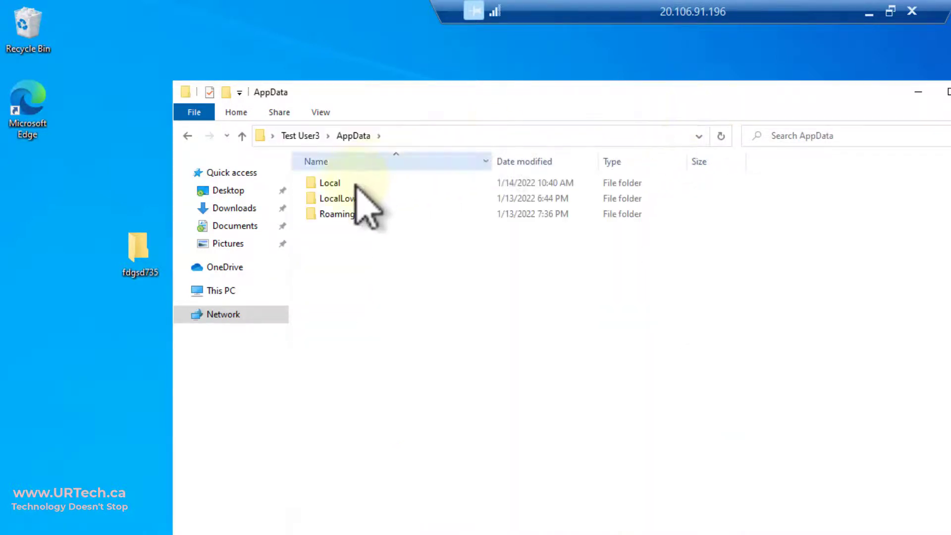
pyautogui.doubleClick(354, 212)
pyautogui.doubleClick(353, 184)
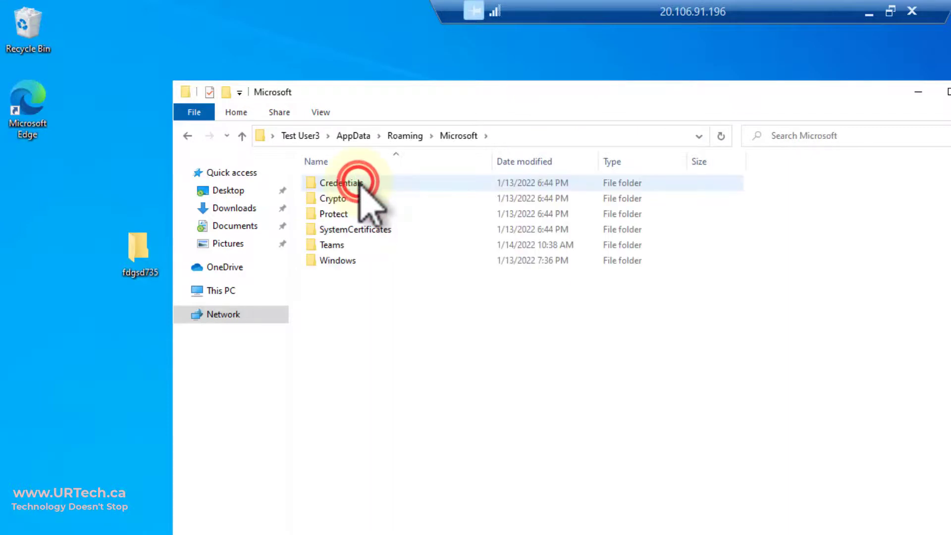
pyautogui.doubleClick(340, 246)
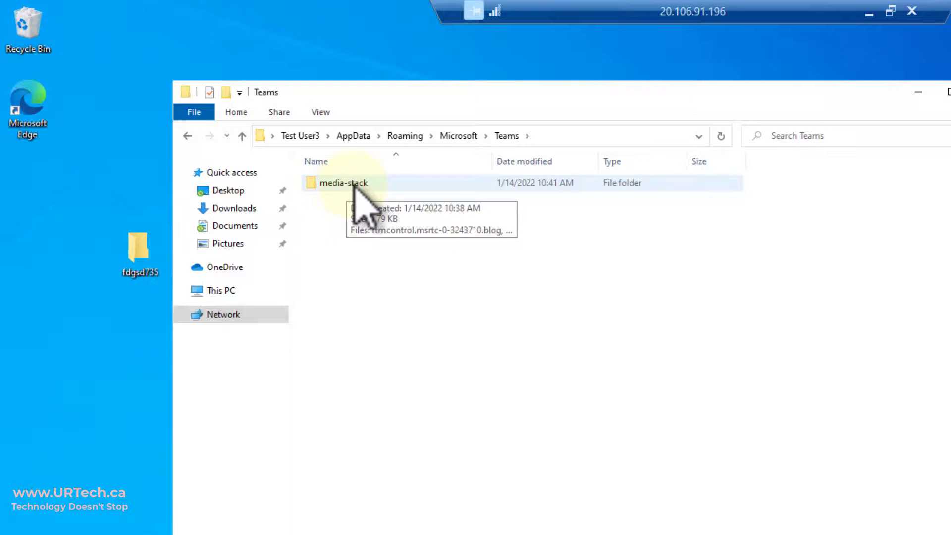
pyautogui.hotkey('alt', 'Up')
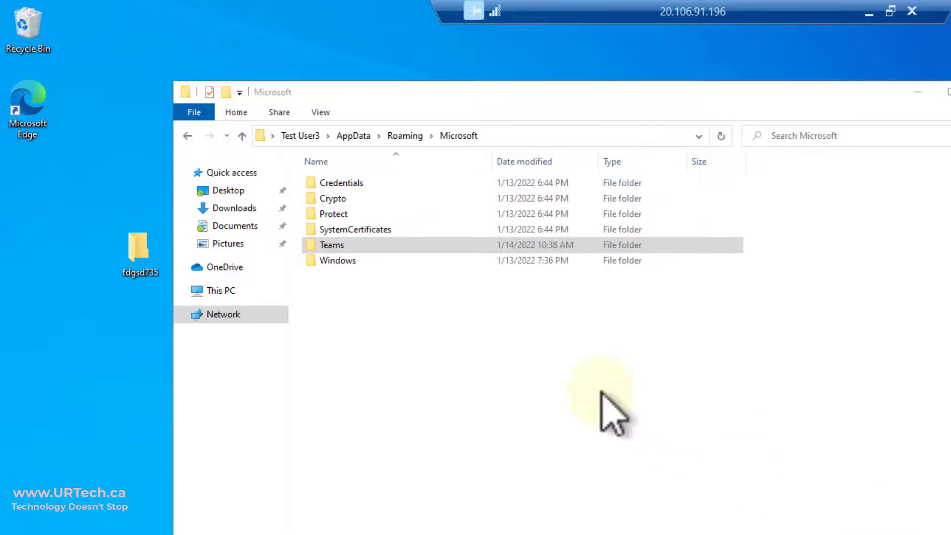
pyautogui.click(405, 135)
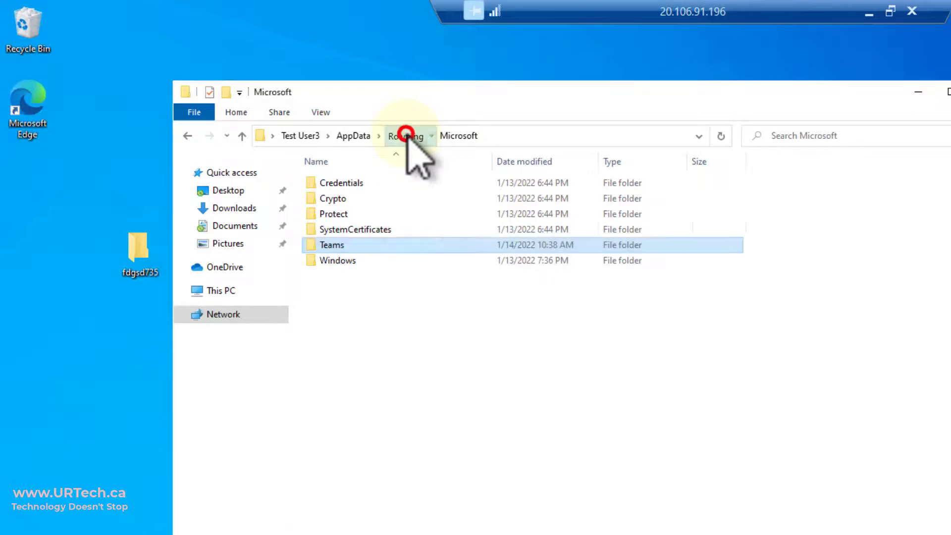
# Open the local Microsoft folder, then reach the user's AppData on the Redirs$ share
pyautogui.click(348, 183)
pyautogui.doubleClick(348, 182)
pyautogui.doubleClick(138, 247)
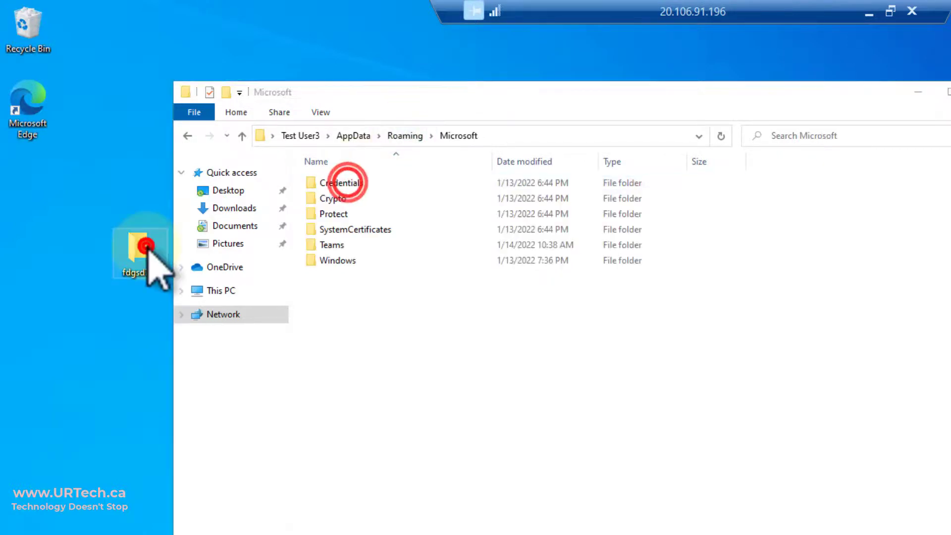
pyautogui.click(521, 152)
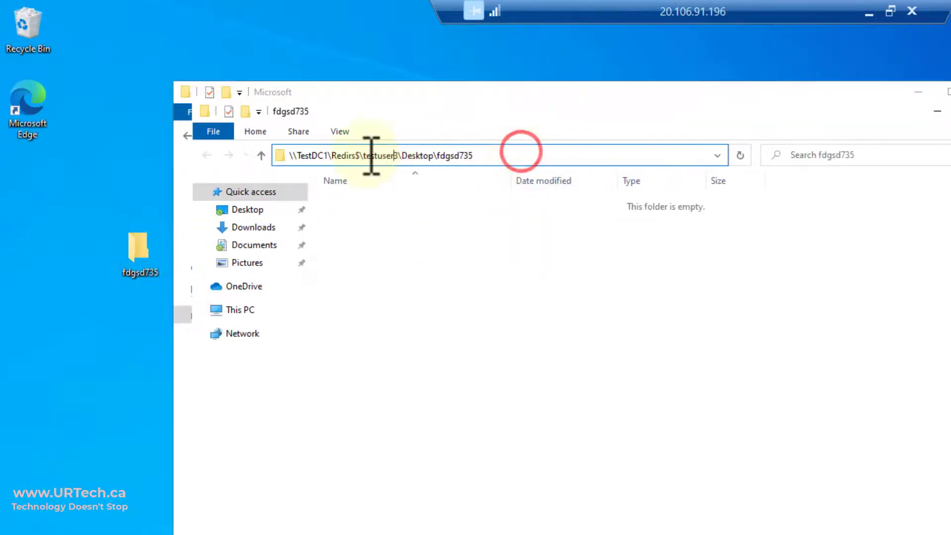
pyautogui.moveTo(396, 155); pyautogui.dragTo(785, 155)
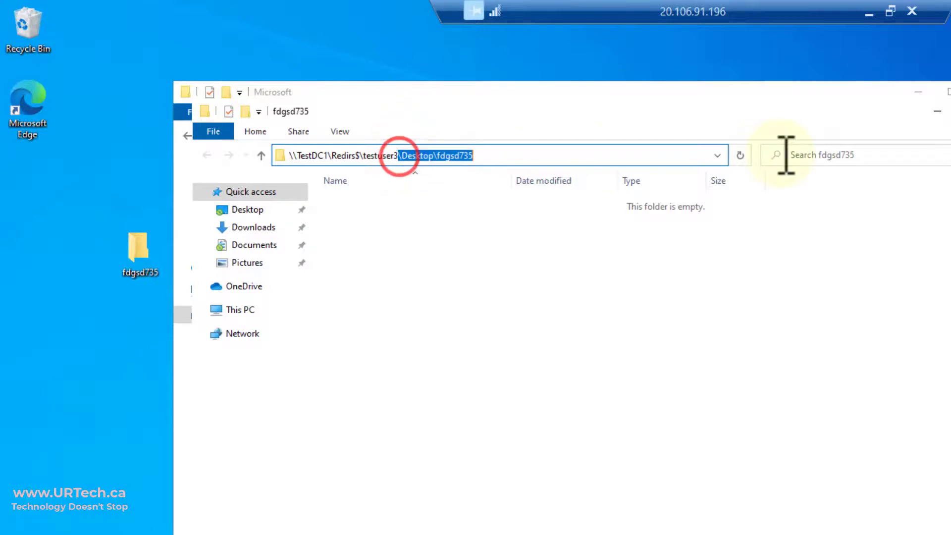
pyautogui.press('BackSpace')
pyautogui.press('Return')
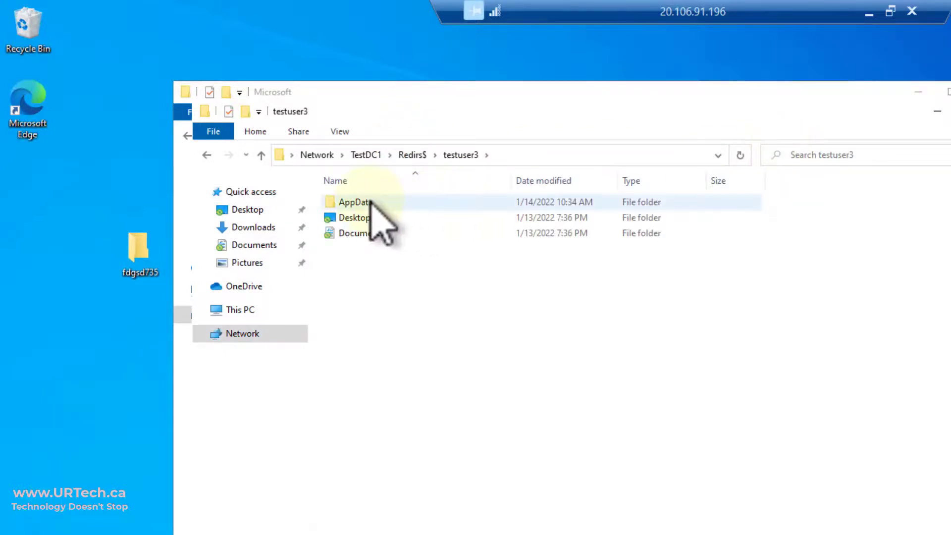
pyautogui.doubleClick(369, 202)
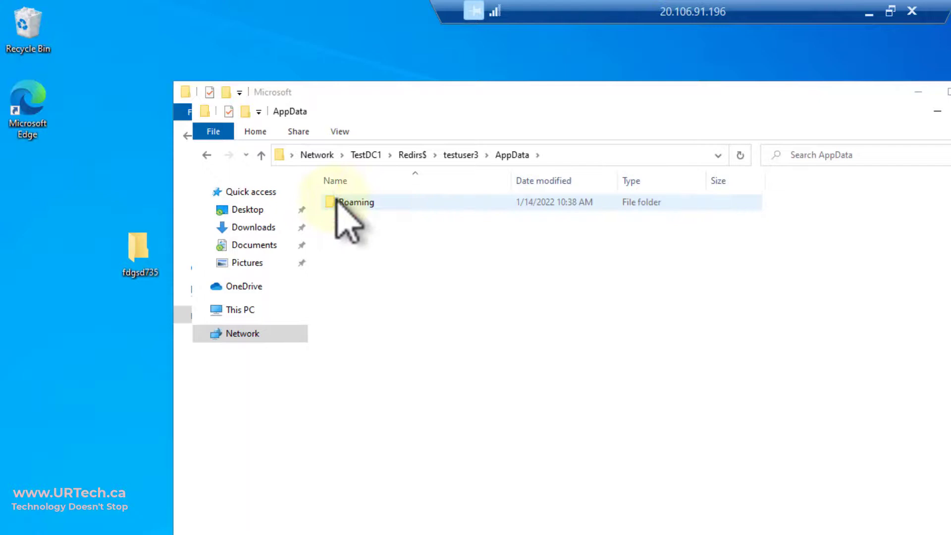
# Delete the share's Roaming folder for all items, skipping files Teams holds open
pyautogui.rightClick(353, 205)
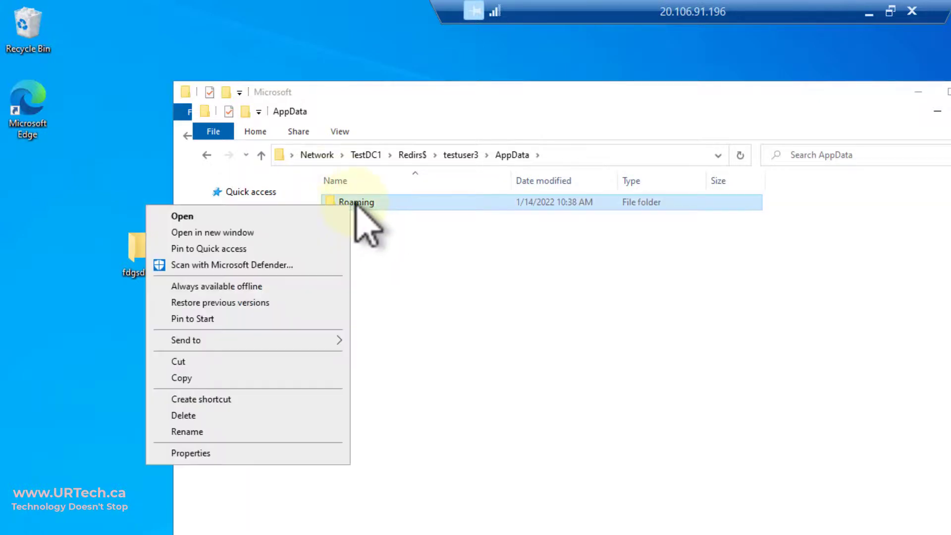
pyautogui.click(252, 415)
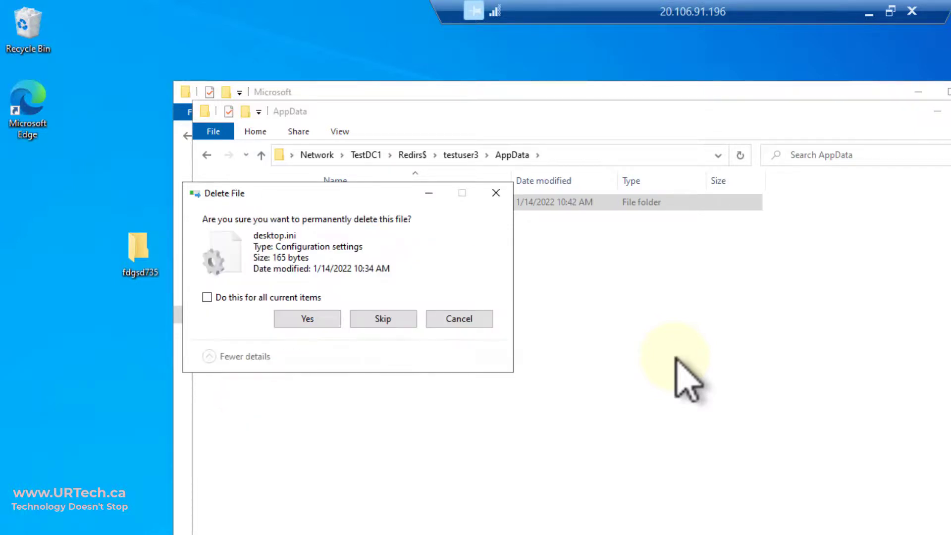
pyautogui.click(256, 297)
pyautogui.click(315, 319)
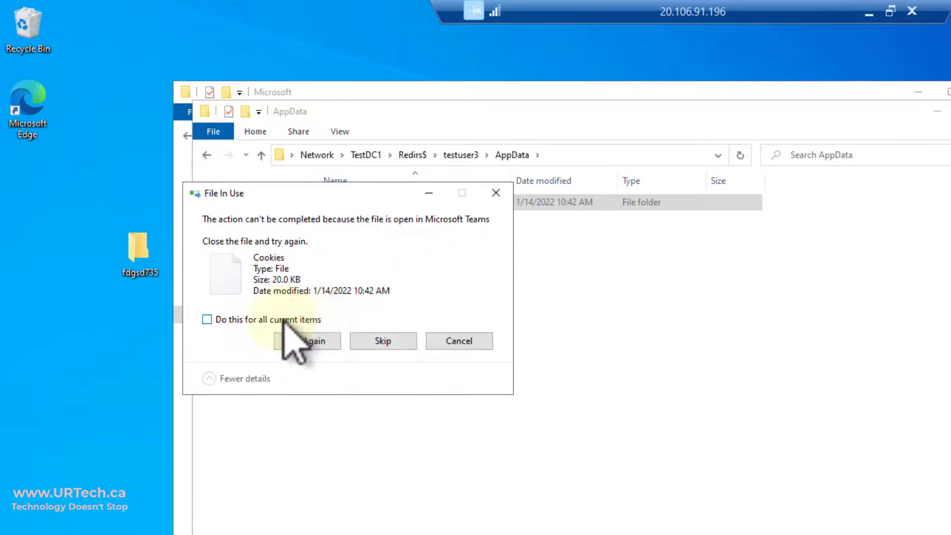
pyautogui.click(282, 319)
pyautogui.click(311, 341)
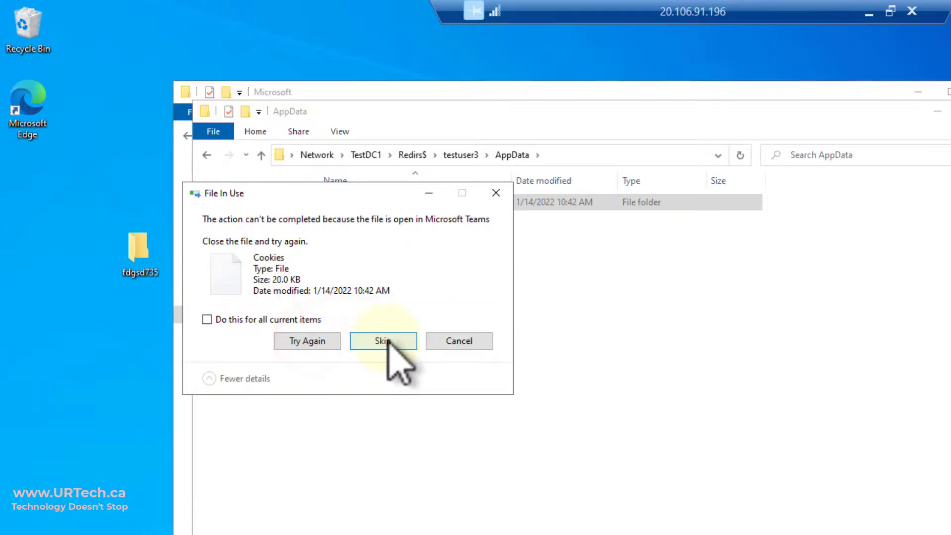
pyautogui.click(271, 320)
pyautogui.click(402, 340)
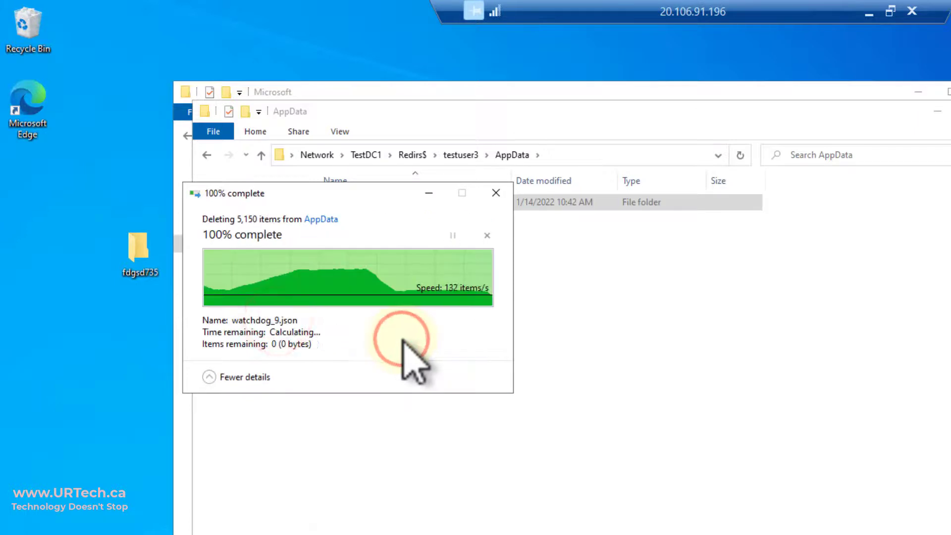
# Inspect the share's leftover Roaming\Microsoft\Teams folder, holding Cache and logs.txt
pyautogui.click(387, 209)
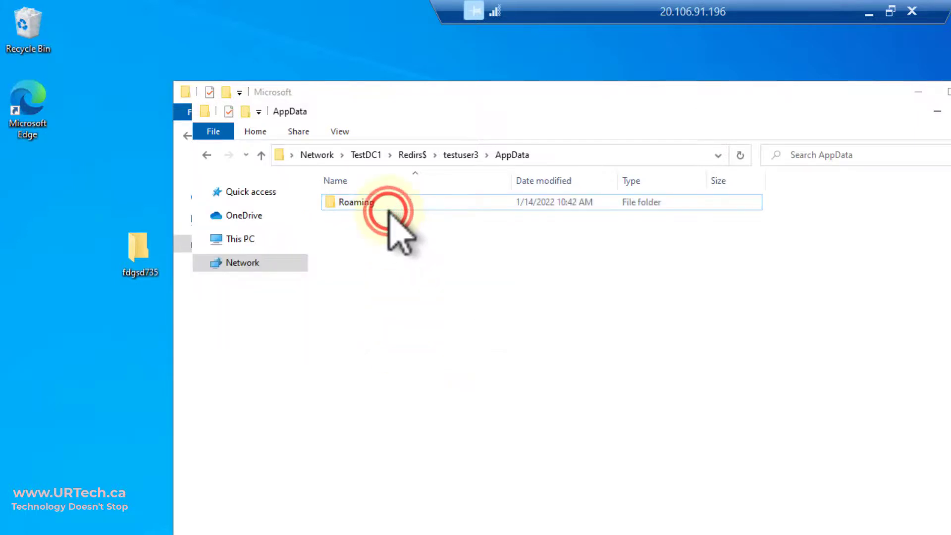
pyautogui.click(383, 204)
pyautogui.doubleClick(382, 203)
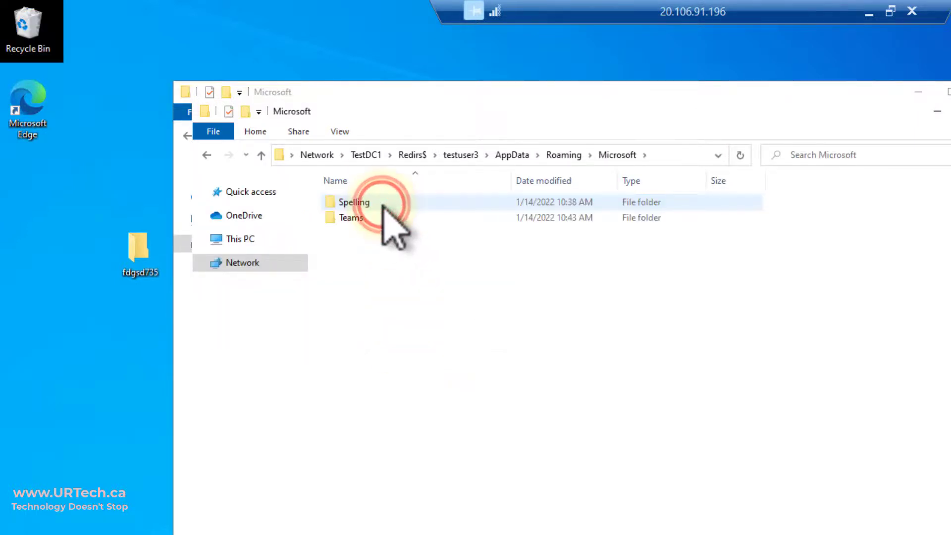
pyautogui.click(370, 216)
pyautogui.click(370, 215)
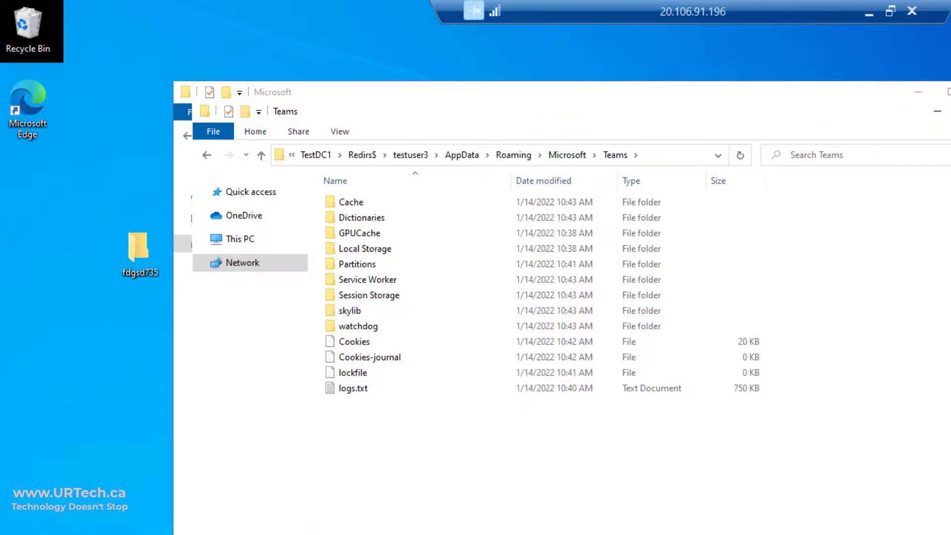
# Sign the test user out of Windows 10 and reconnect through Remote Desktop
pyautogui.press('super+d')
pyautogui.click(707, 212)
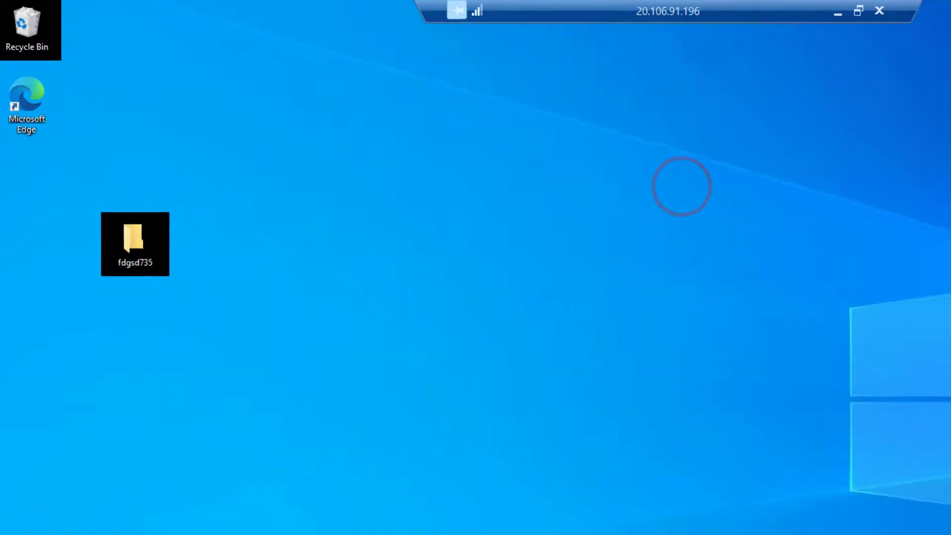
pyautogui.press('super+x')
pyautogui.moveTo(60, 528)
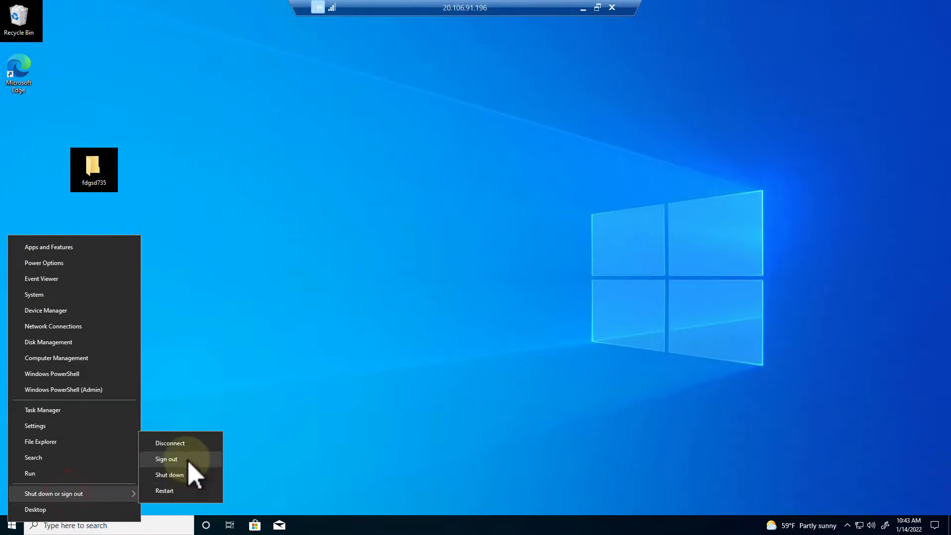
pyautogui.click(186, 459)
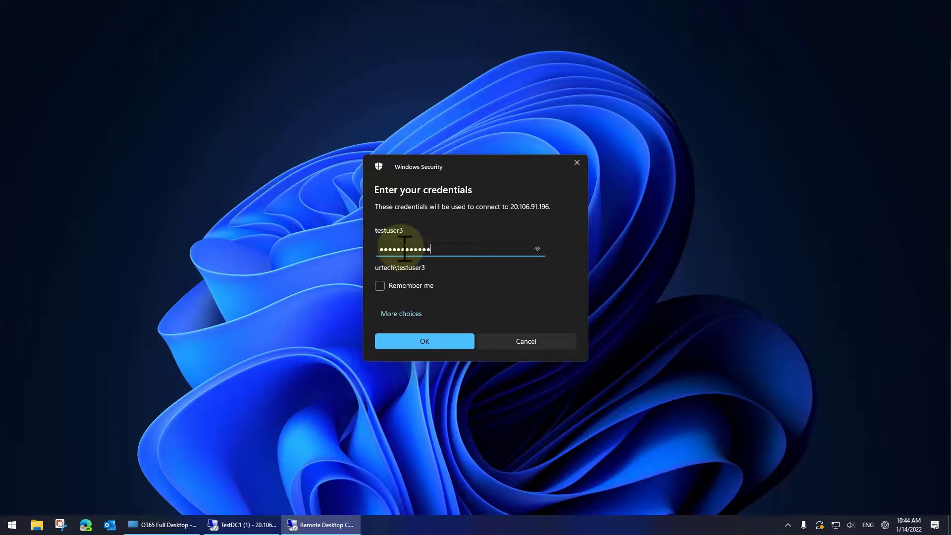
pyautogui.press('Return')
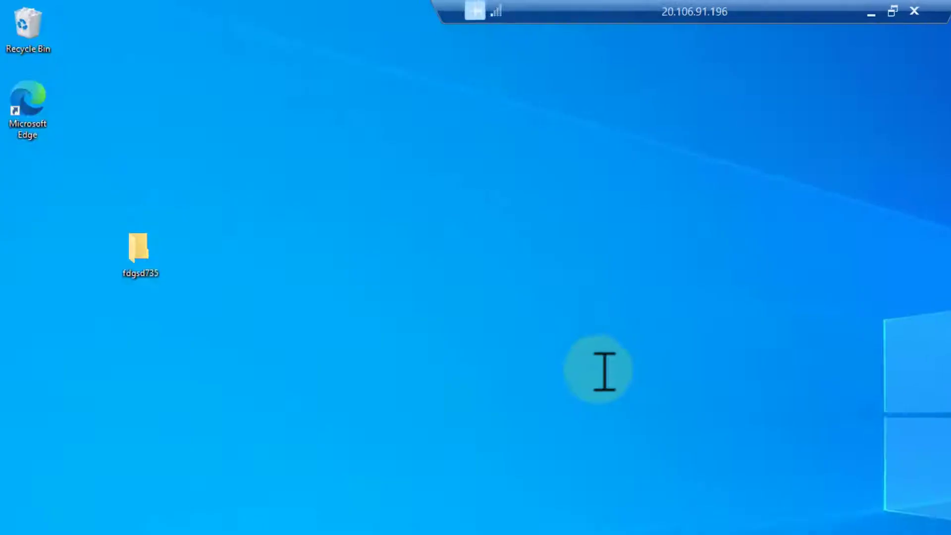
# Run a Sync Center sync of Offline Files with the Redirs$ share on TestDC1
pyautogui.click(596, 142)
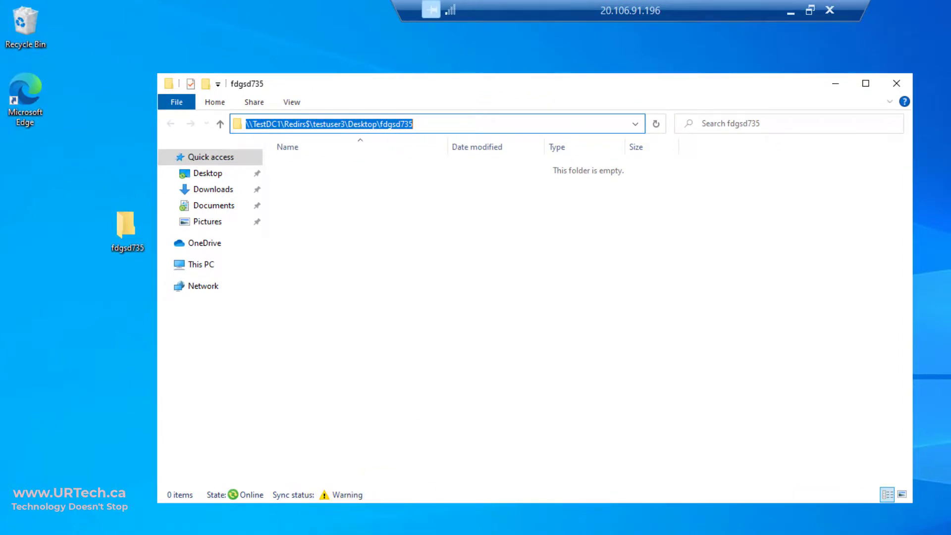
pyautogui.click(846, 525)
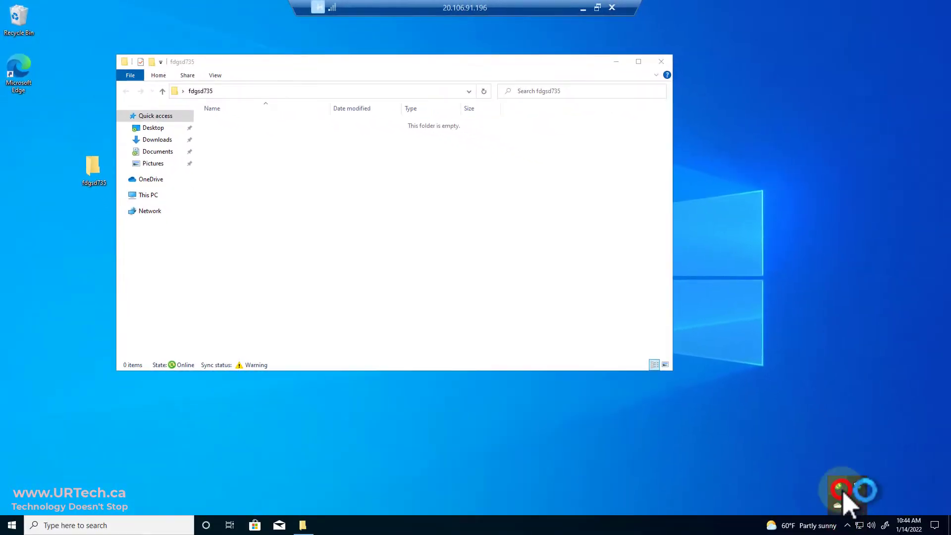
pyautogui.click(842, 490)
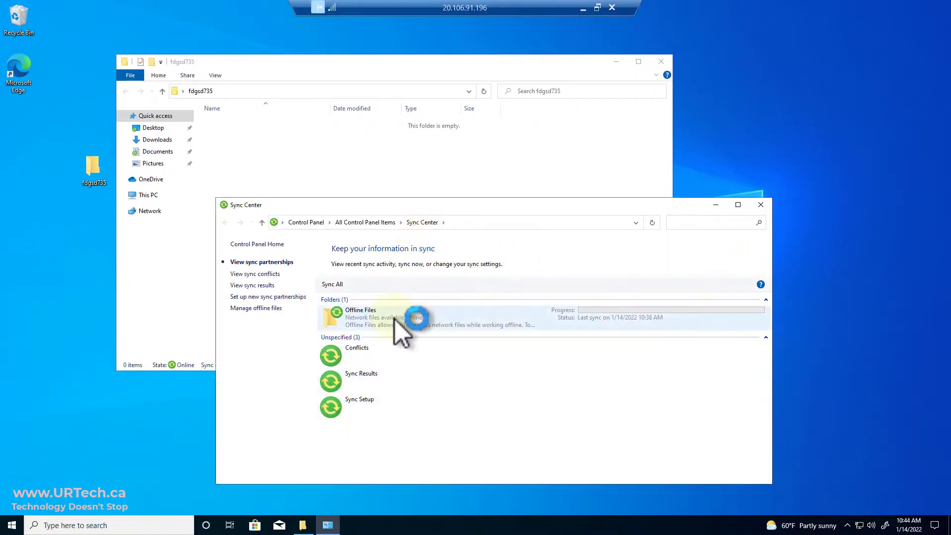
pyautogui.doubleClick(395, 319)
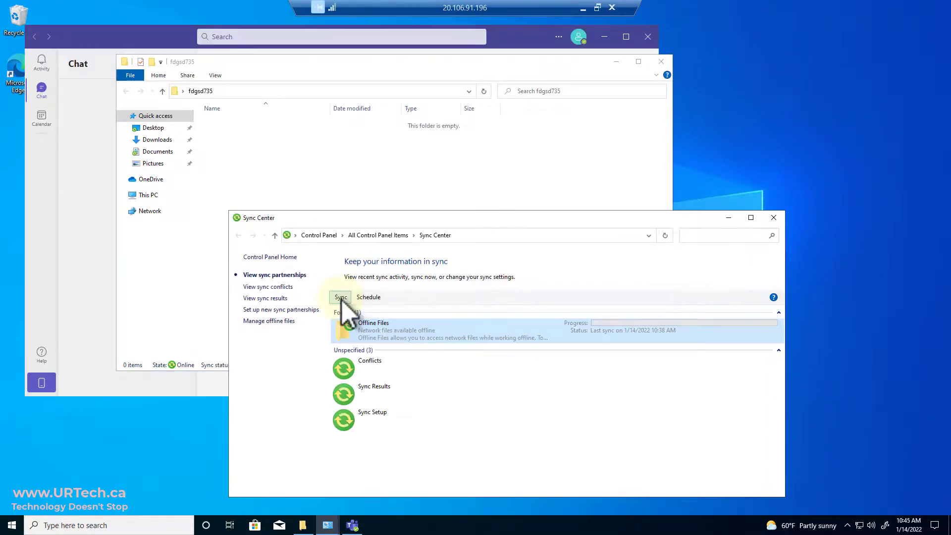
pyautogui.click(341, 298)
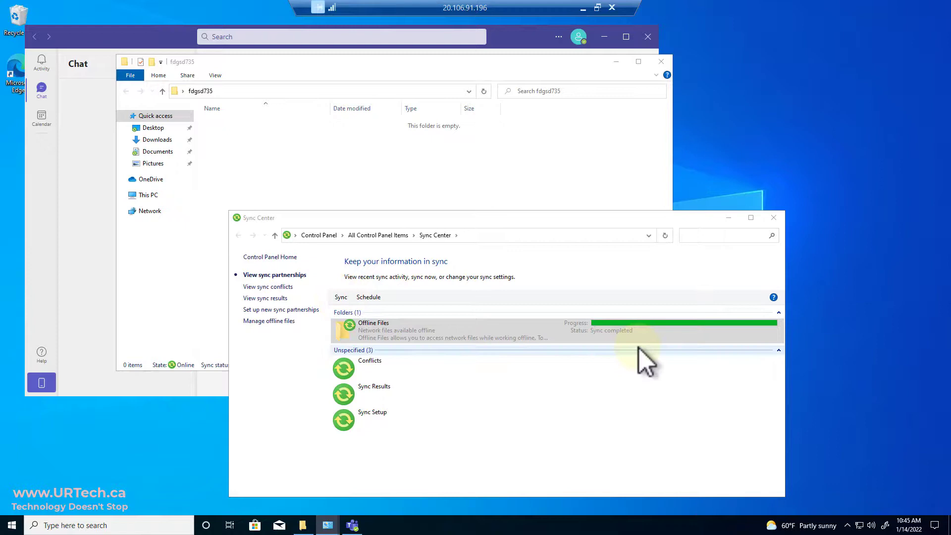
pyautogui.click(729, 218)
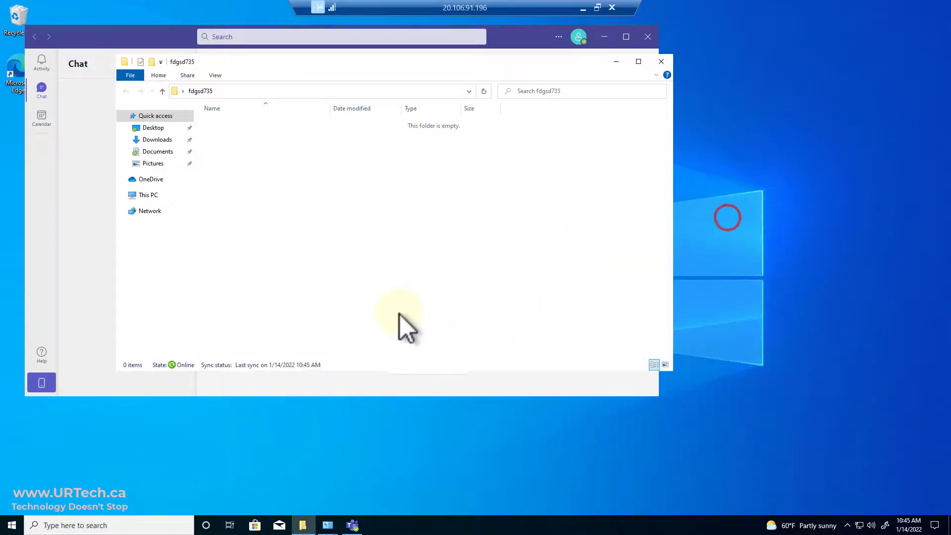
# Trim Desktop\fdgsd735 from the address path to reach the user's Redirs$ folder
pyautogui.click(398, 314)
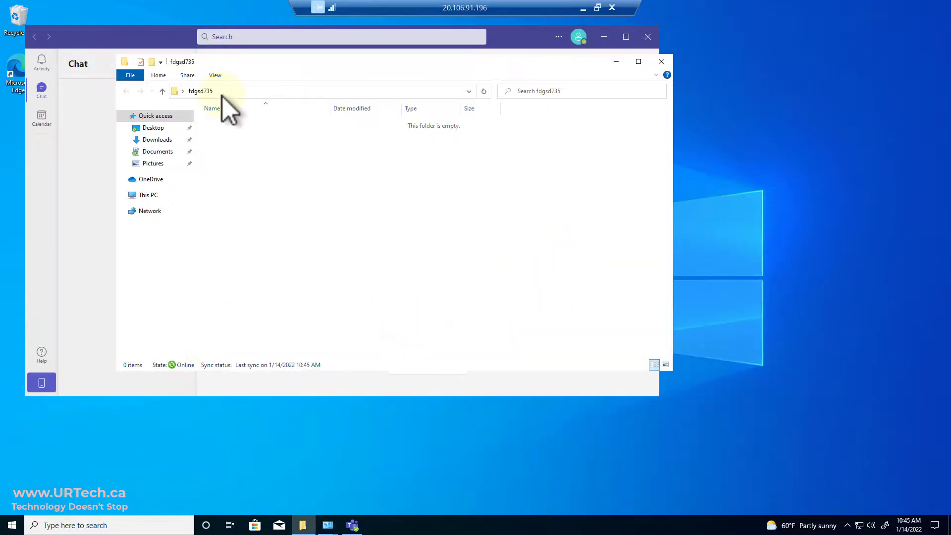
pyautogui.click(243, 89)
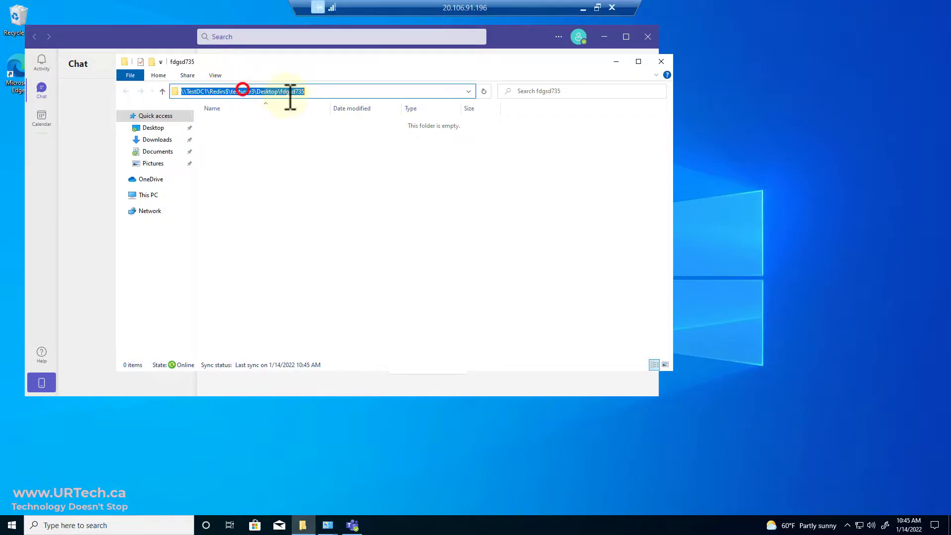
pyautogui.click(256, 91)
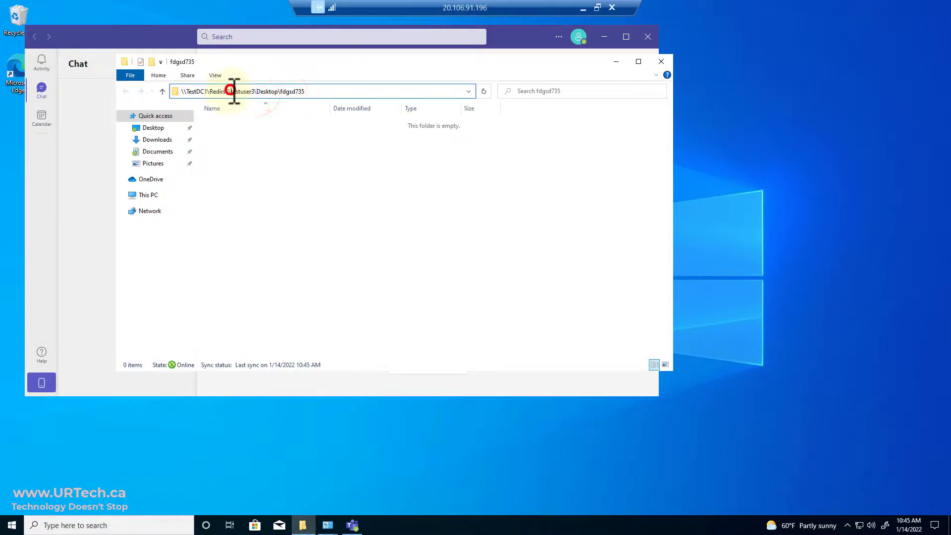
pyautogui.moveTo(256, 91); pyautogui.dragTo(571, 89)
pyautogui.press('BackSpace')
pyautogui.press('Return')
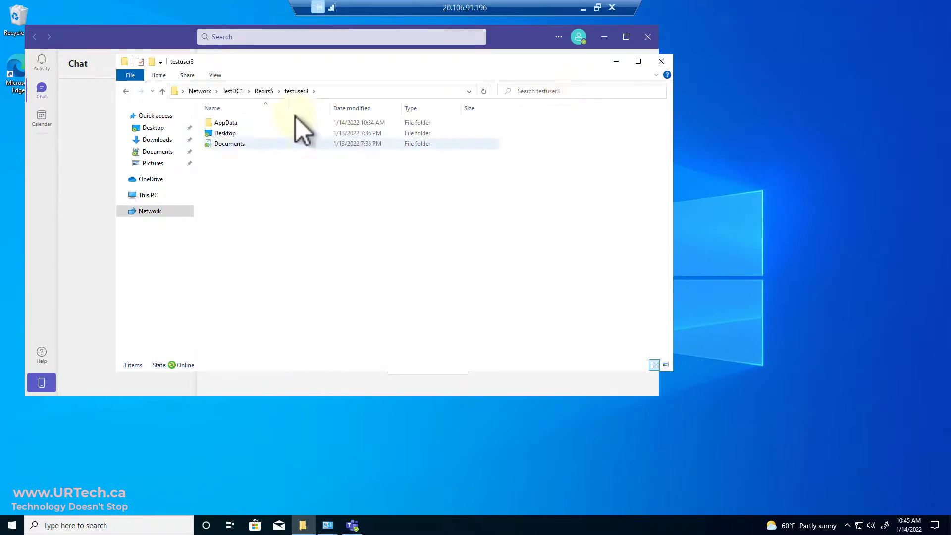
# Check AppData\Roaming\Microsoft\Teams was repopulated at 10:45 AM, then switch to the server session
pyautogui.doubleClick(261, 122)
pyautogui.doubleClick(261, 123)
pyautogui.doubleClick(261, 122)
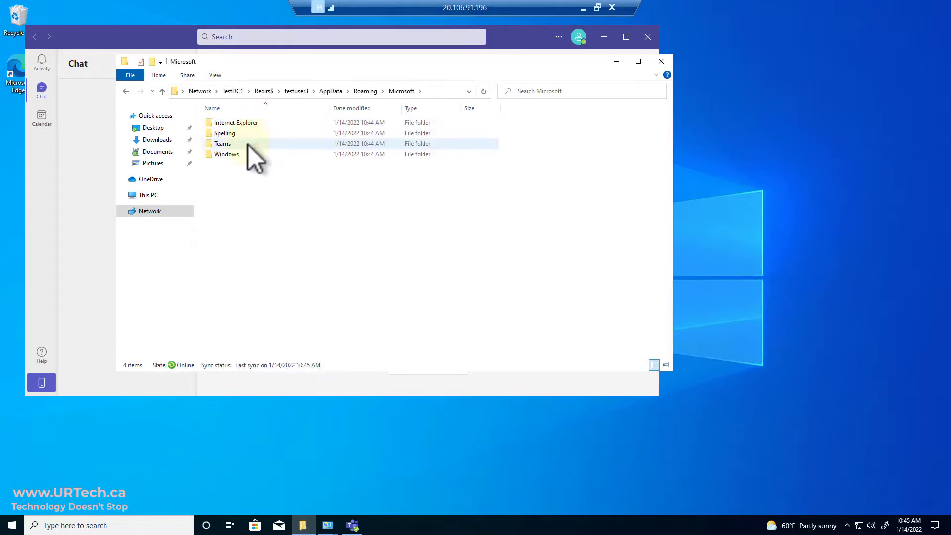
pyautogui.moveTo(248, 145)
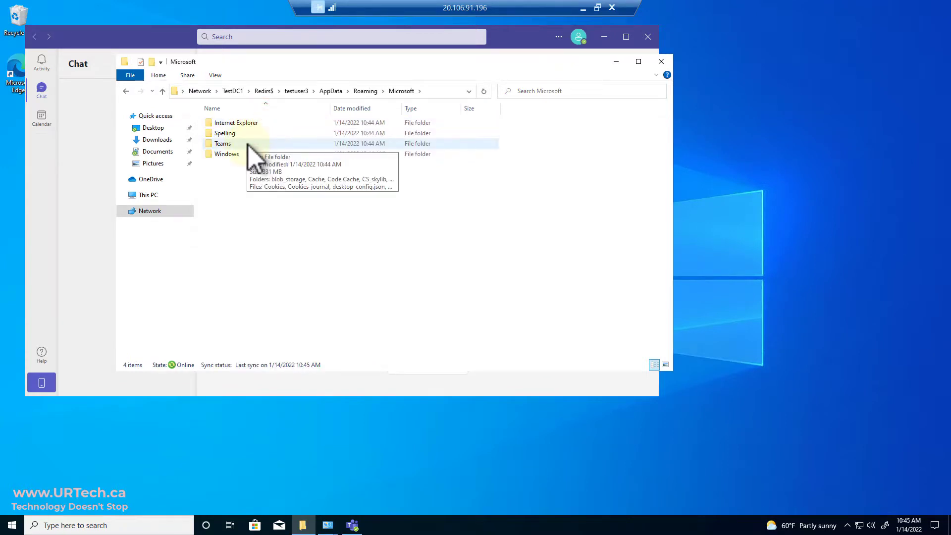
pyautogui.doubleClick(247, 145)
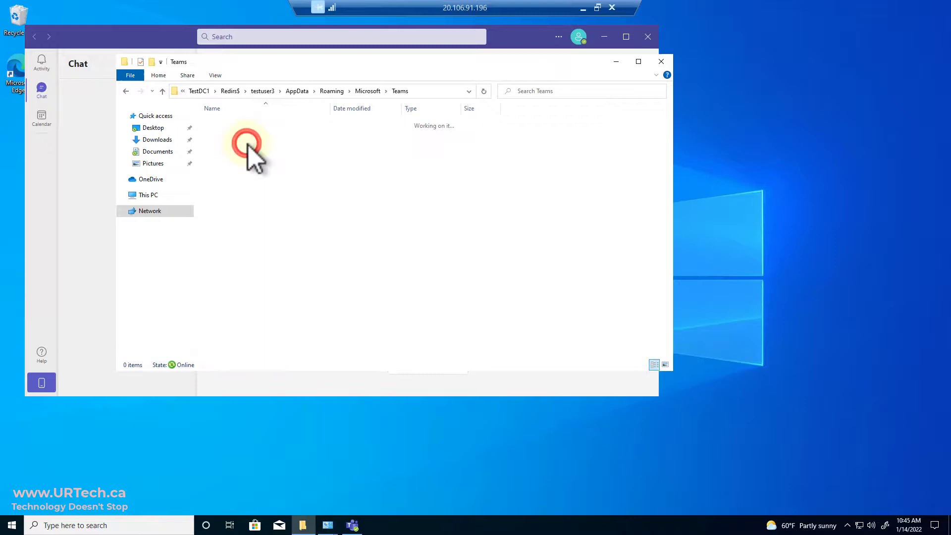
pyautogui.click(364, 91)
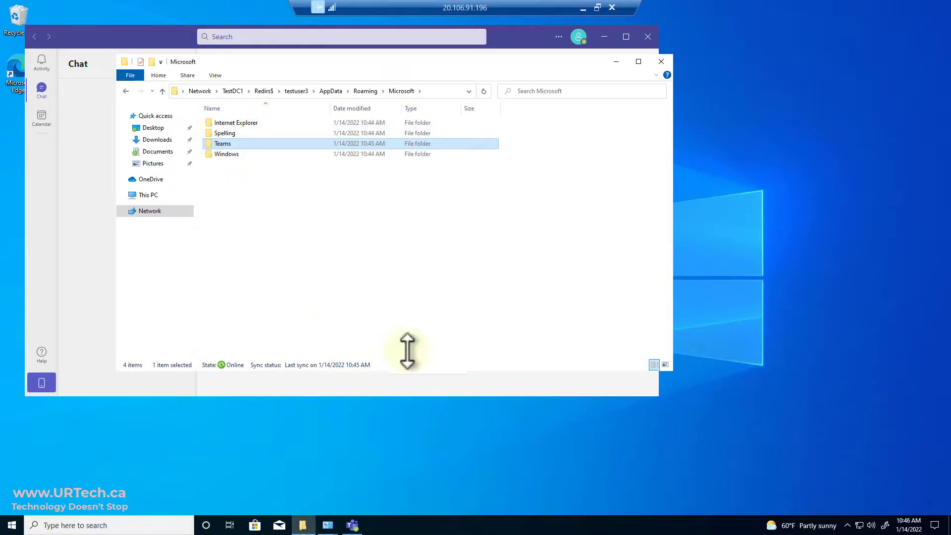
pyautogui.click(579, 7)
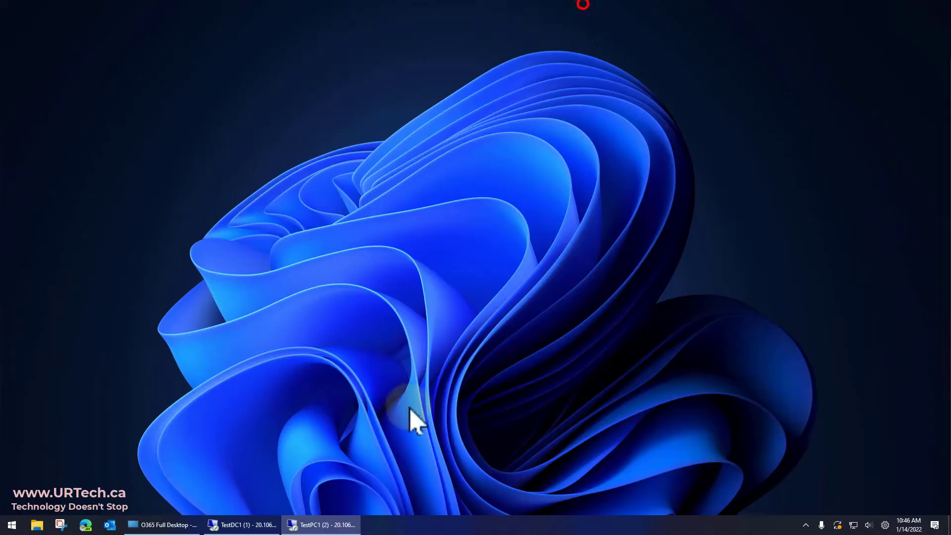
pyautogui.click(297, 523)
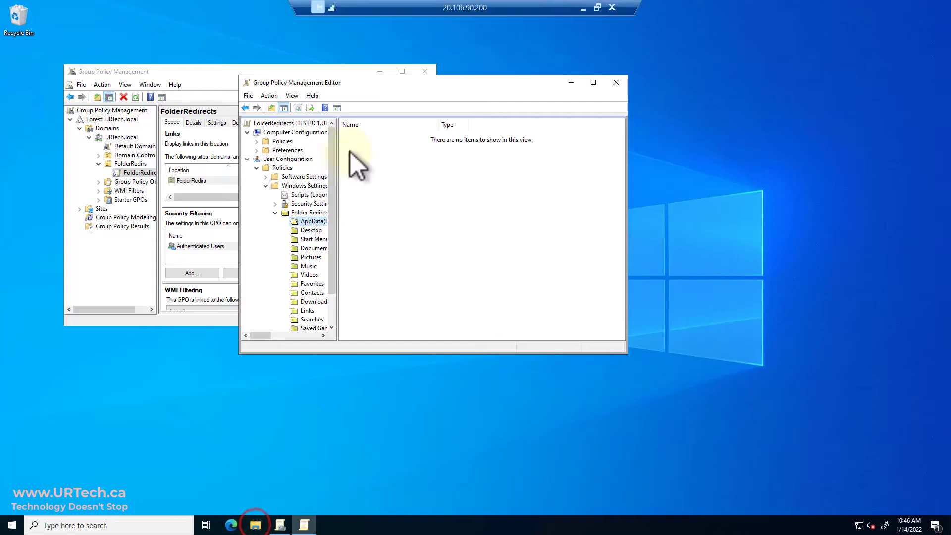
# Launch Active Directory Users and Computers and view the FolderRedirs OU with its test user
pyautogui.moveTo(335, 82); pyautogui.dragTo(360, 84)
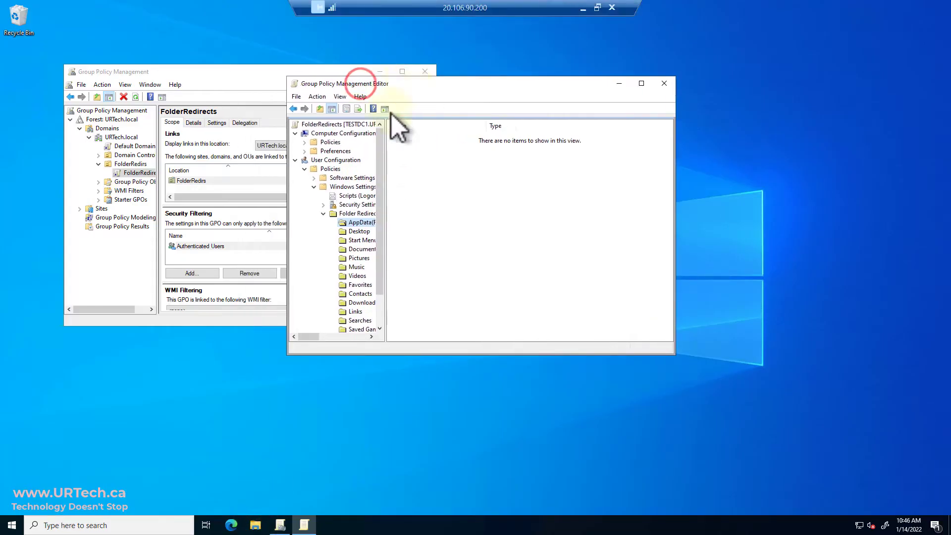
pyautogui.click(12, 525)
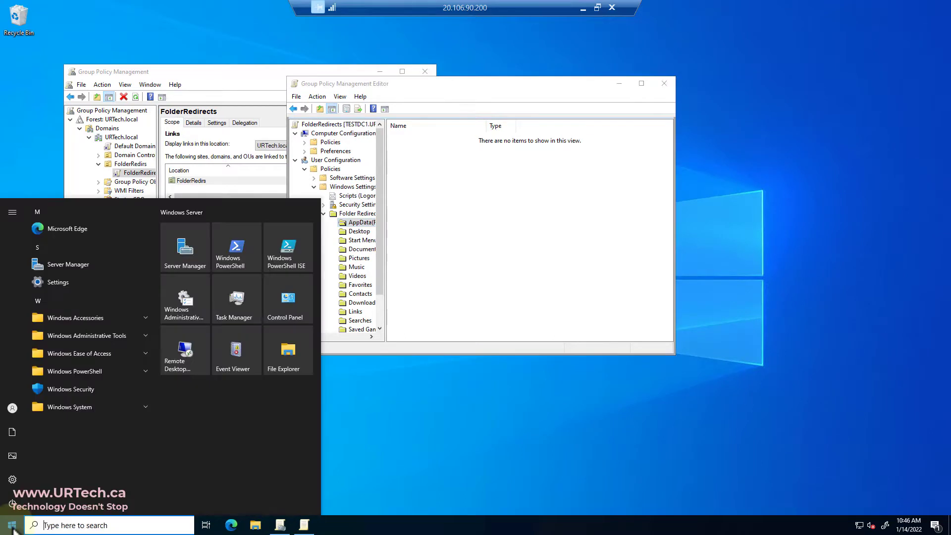
pyautogui.click(414, 182)
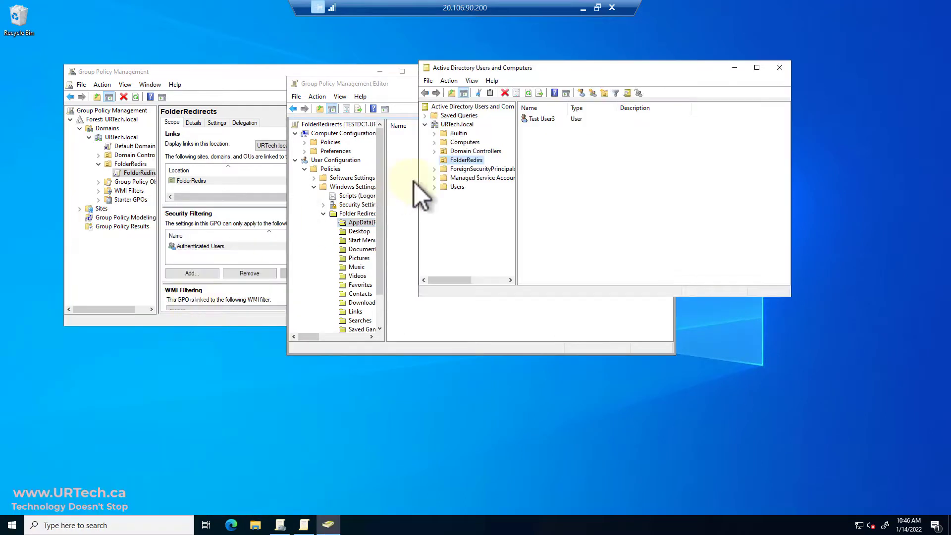
pyautogui.moveTo(541, 119); pyautogui.dragTo(522, 141)
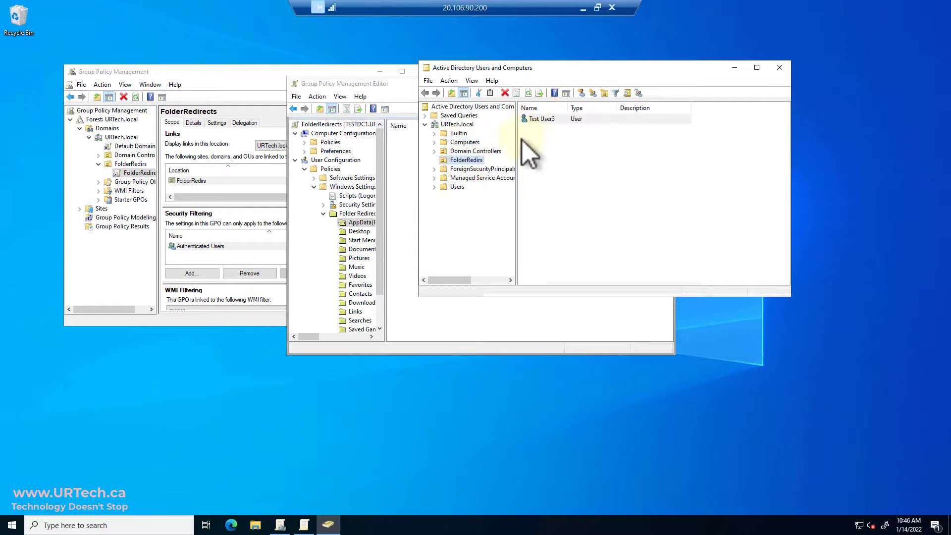